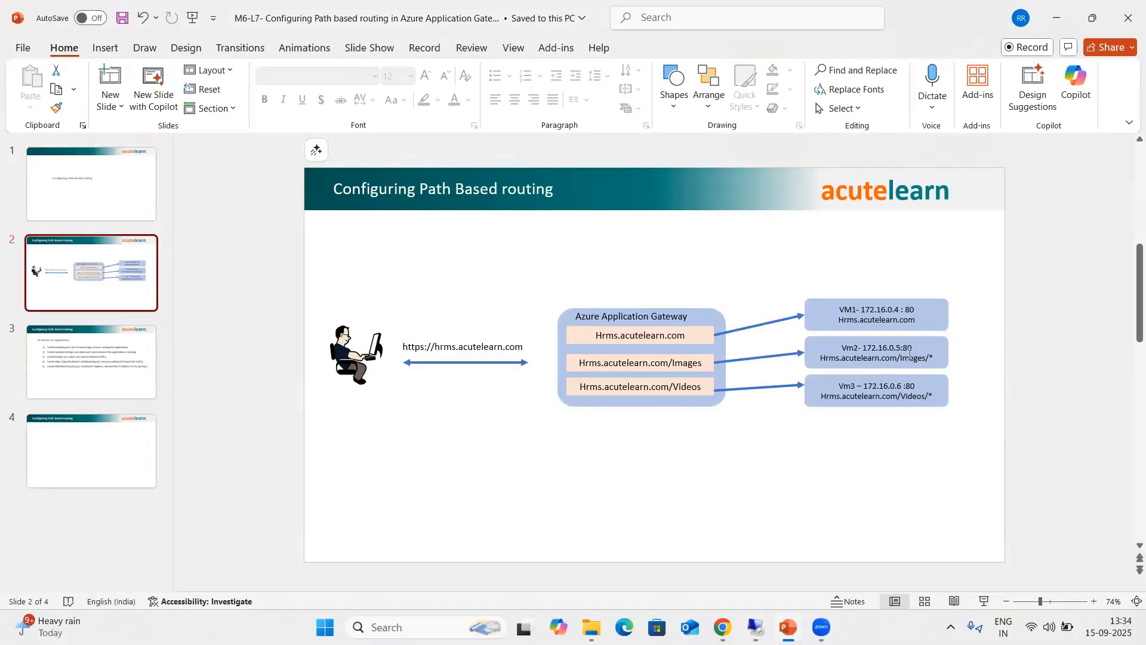
# - Switch to the 4.206.85.205 remote desktop session, inspect its Images virtual directory in IIS, and load localhost/Images/ in the browser
pyautogui.moveTo(755, 627)
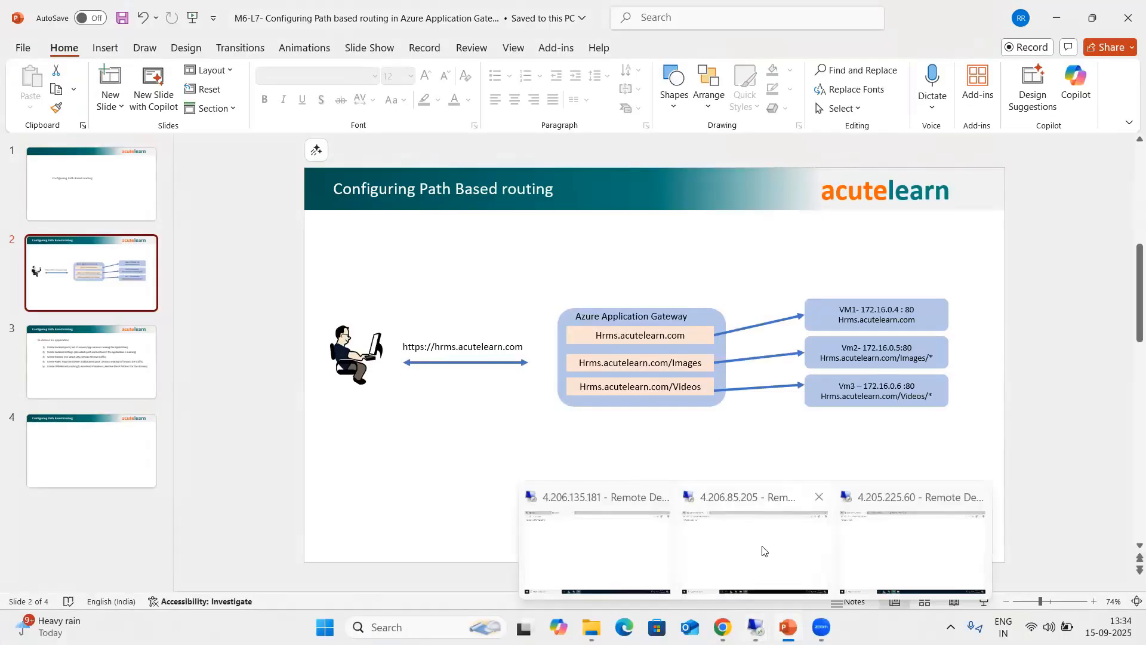
pyautogui.click(758, 547)
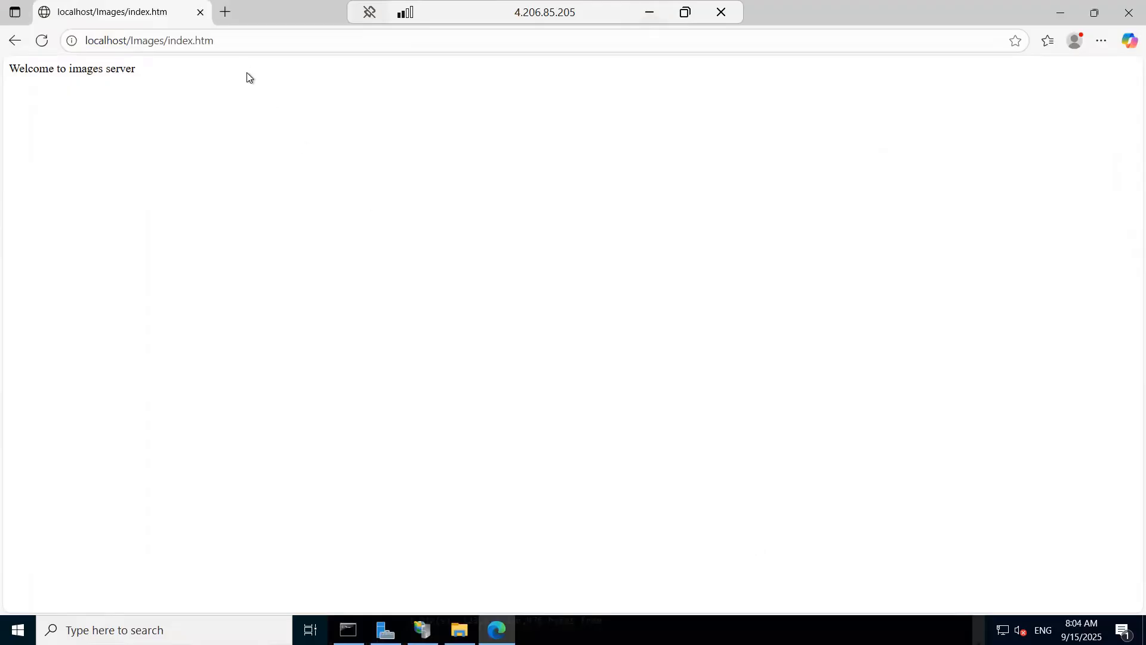
pyautogui.click(200, 40)
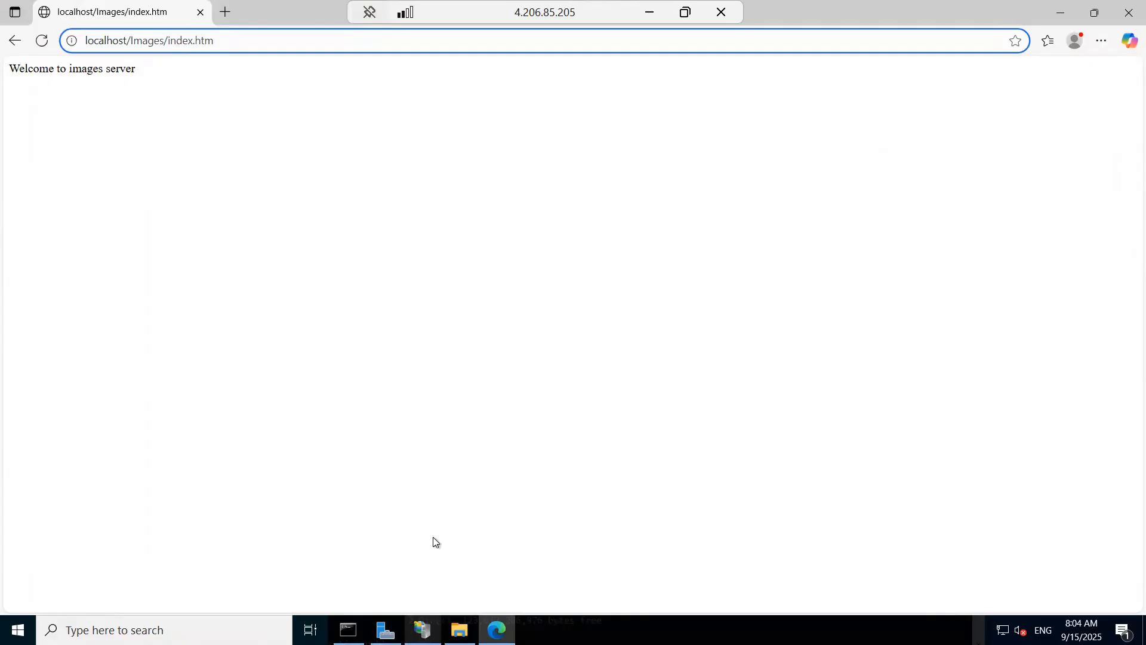
pyautogui.click(424, 630)
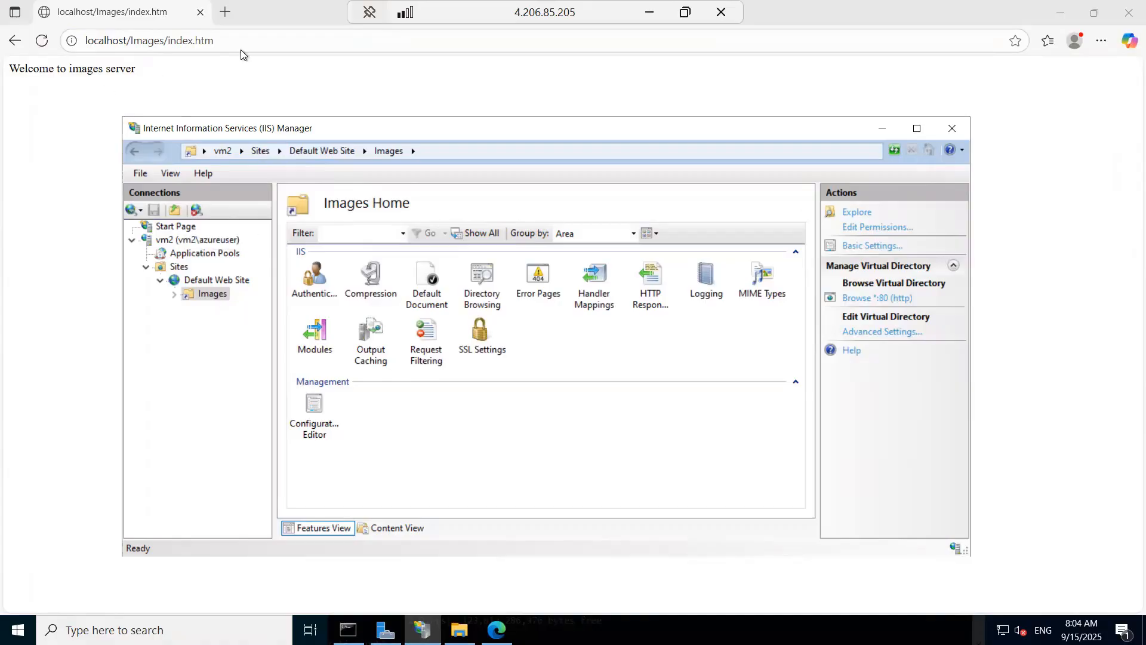
pyautogui.moveTo(214, 40); pyautogui.dragTo(361, 72)
pyautogui.write('/')
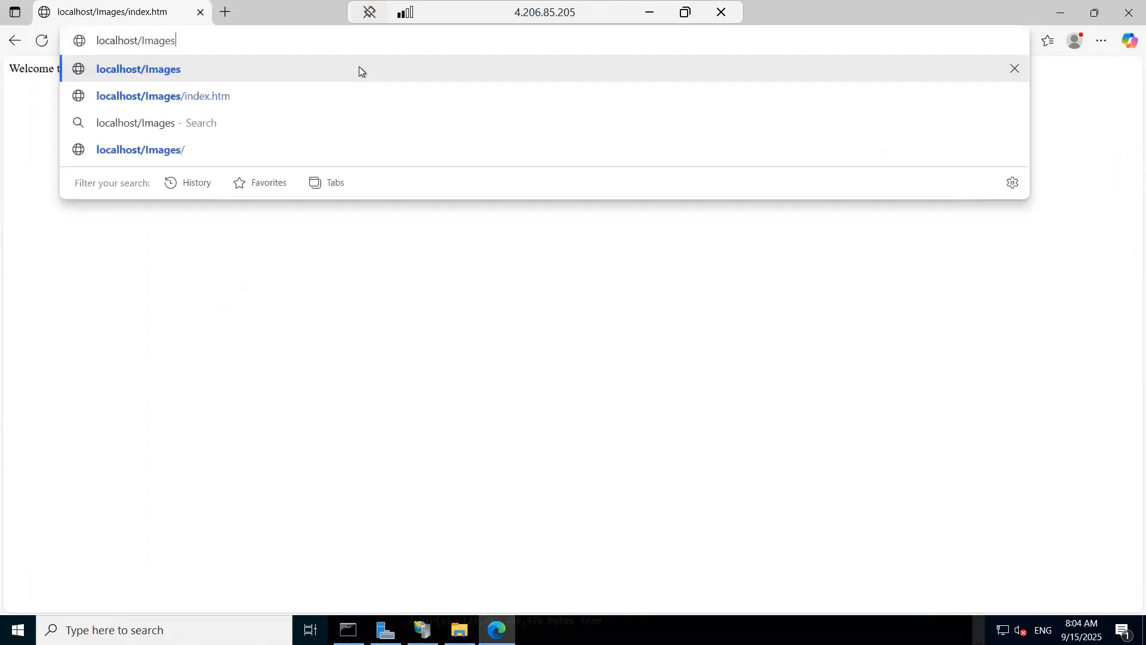
pyautogui.press('Return')
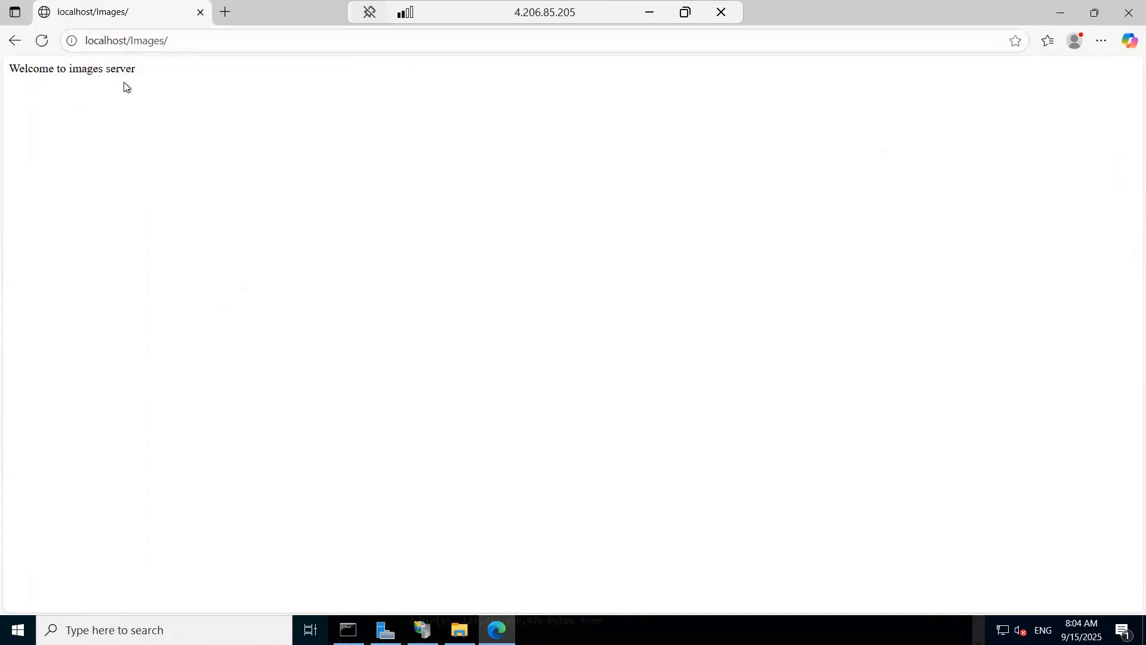
pyautogui.moveTo(460, 11); pyautogui.dragTo(346, 11)
pyautogui.click(534, 12)
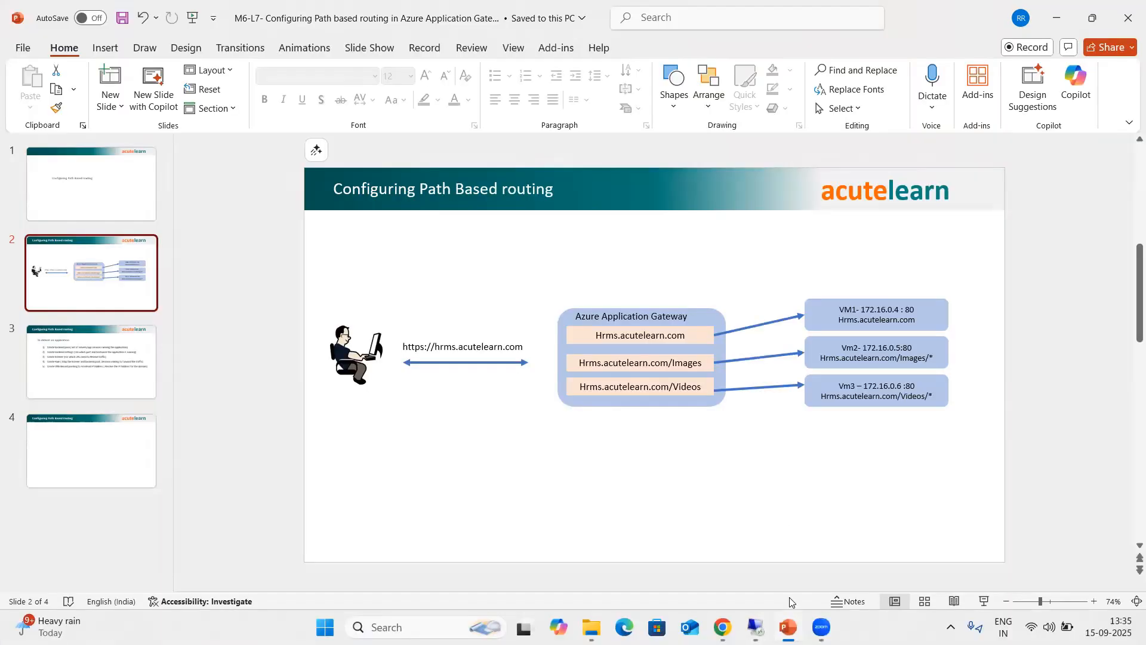
# - Switch to the 4.205.225.60 remote desktop session and load localhost/Videos/ in its browser to check the videos site
pyautogui.moveTo(756, 626)
pyautogui.click(918, 561)
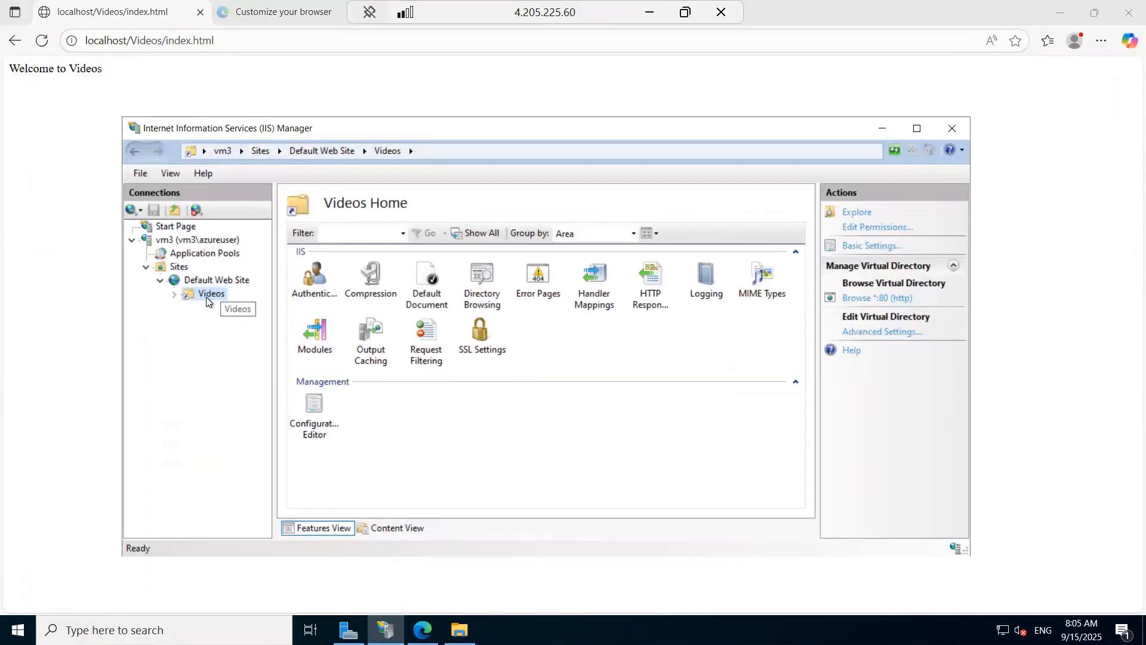
pyautogui.moveTo(214, 41); pyautogui.dragTo(166, 43)
pyautogui.press('BackSpace')
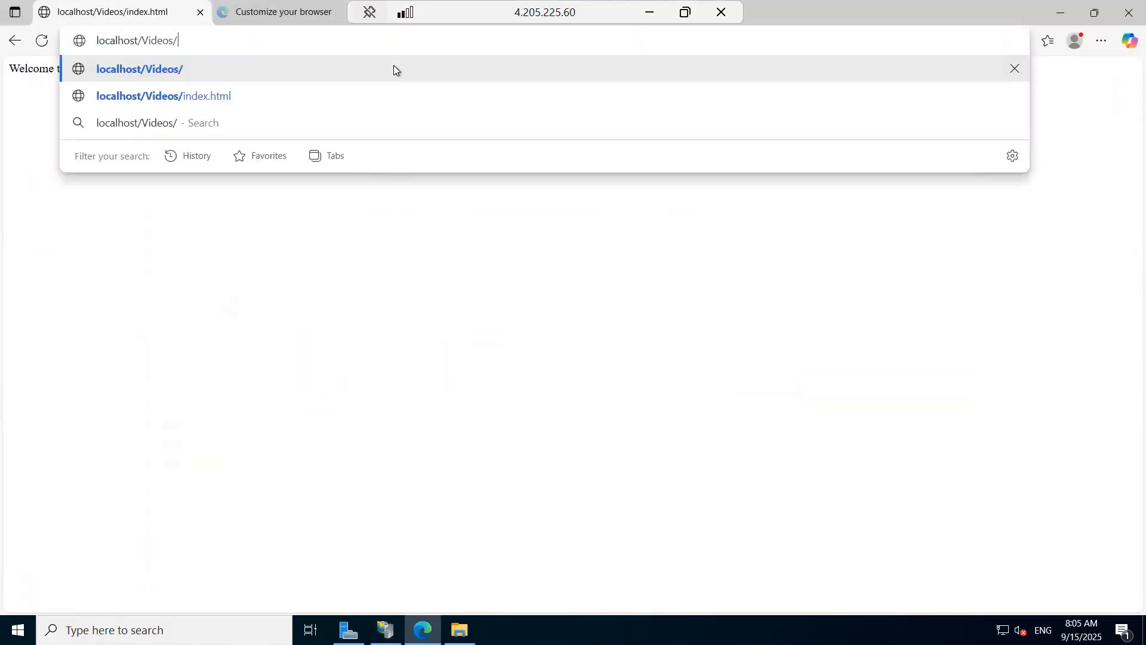
pyautogui.press('Return')
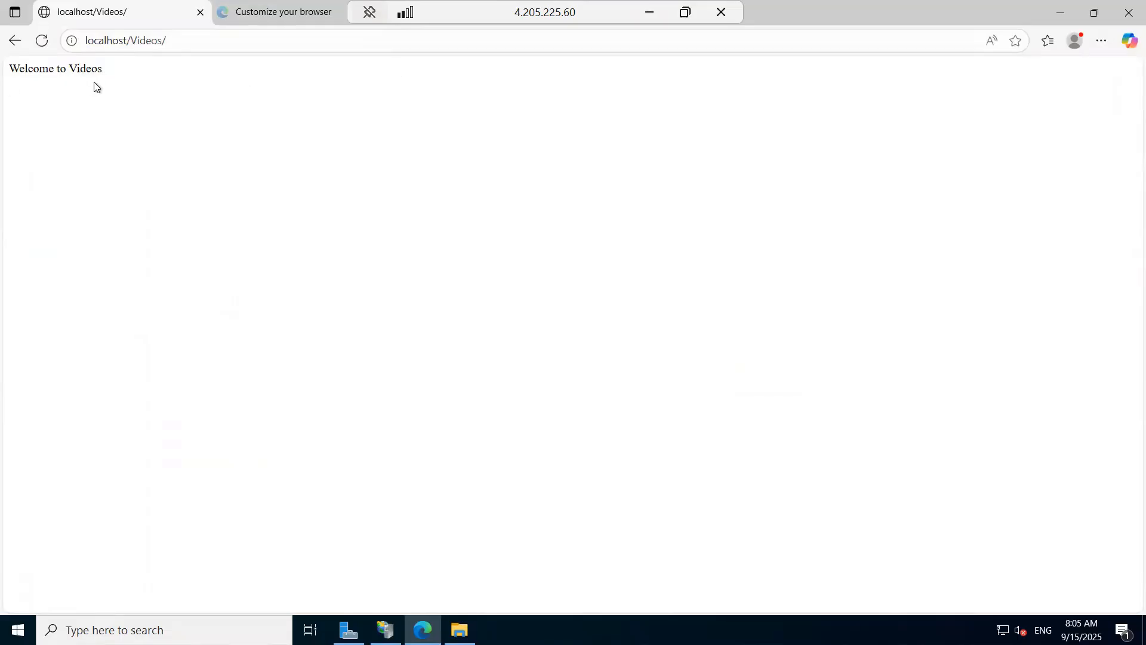
pyautogui.moveTo(380, 21); pyautogui.dragTo(263, 9)
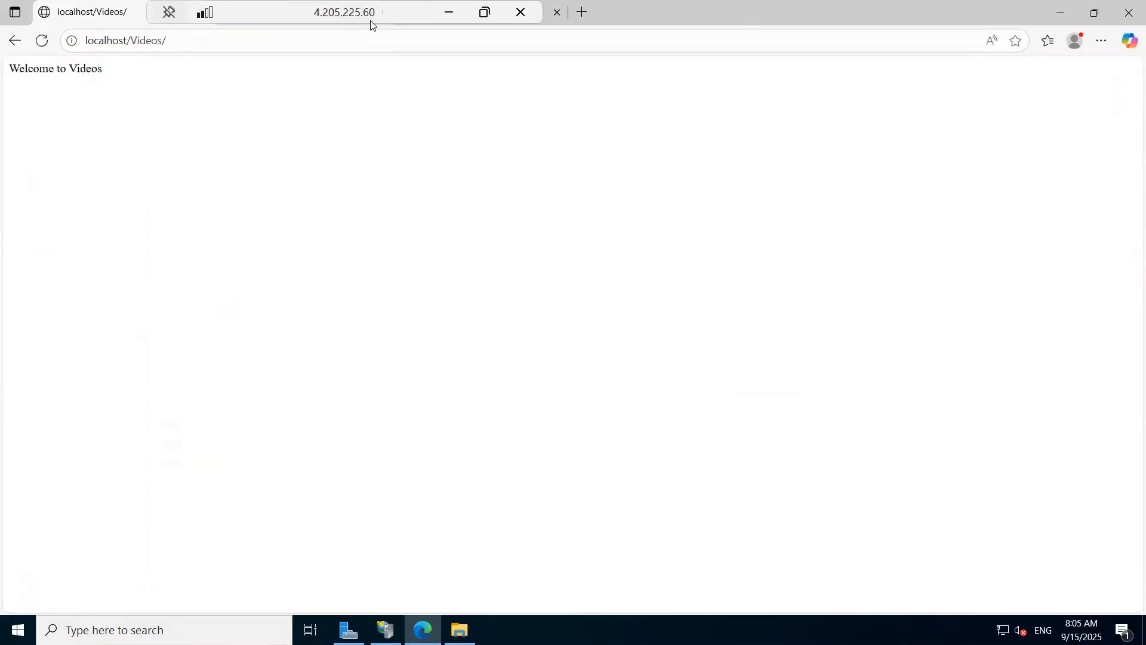
pyautogui.click(449, 11)
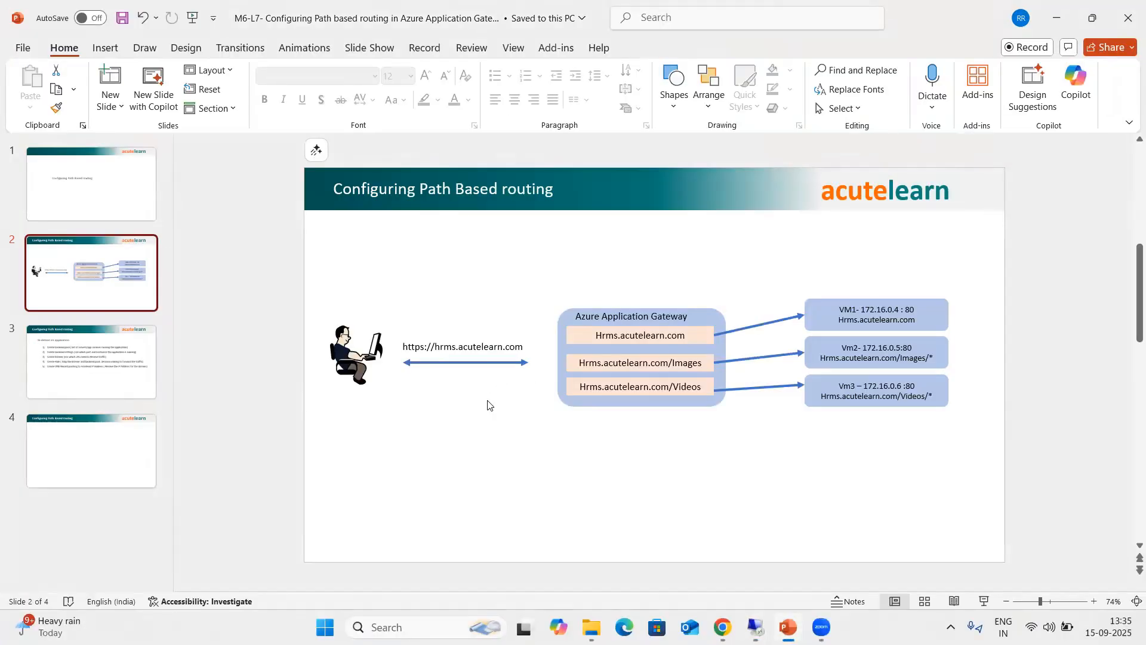
# - Review the slide on delivering an application, and switch to acute_appGateway's backend pools in Chrome
pyautogui.click(78, 388)
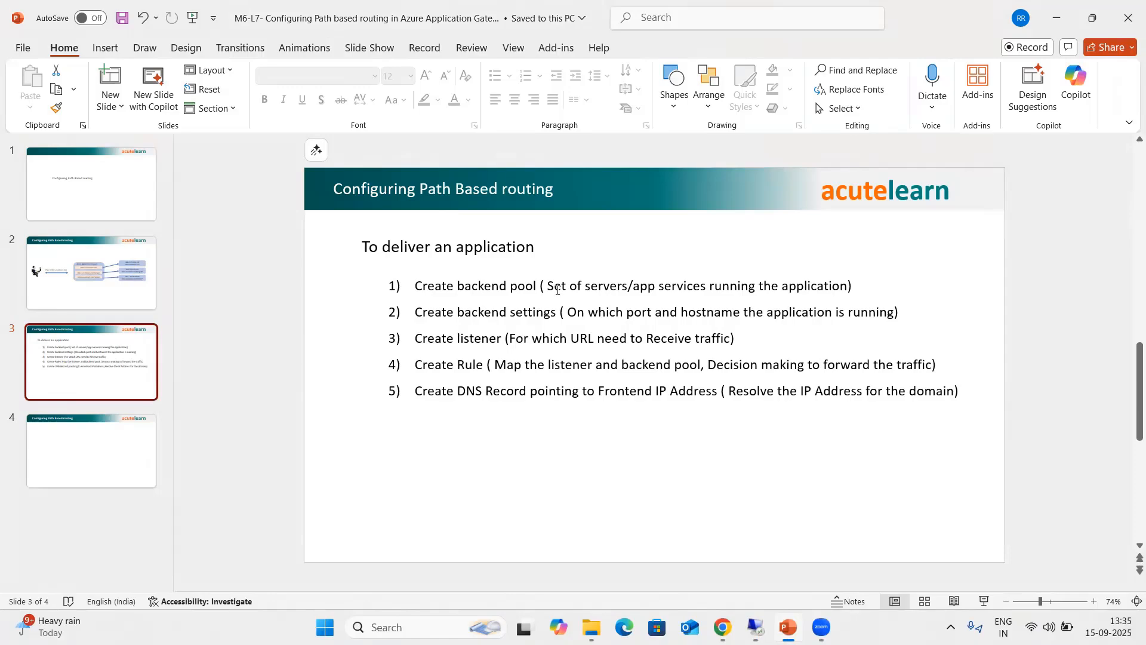
pyautogui.press('Up')
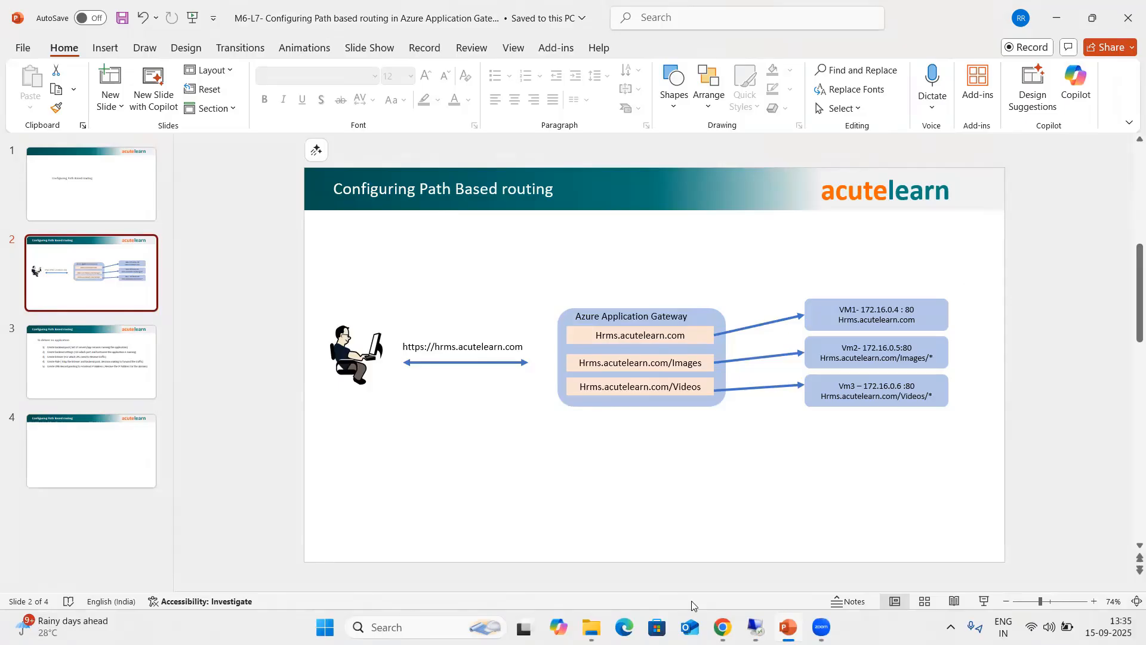
pyautogui.click(722, 627)
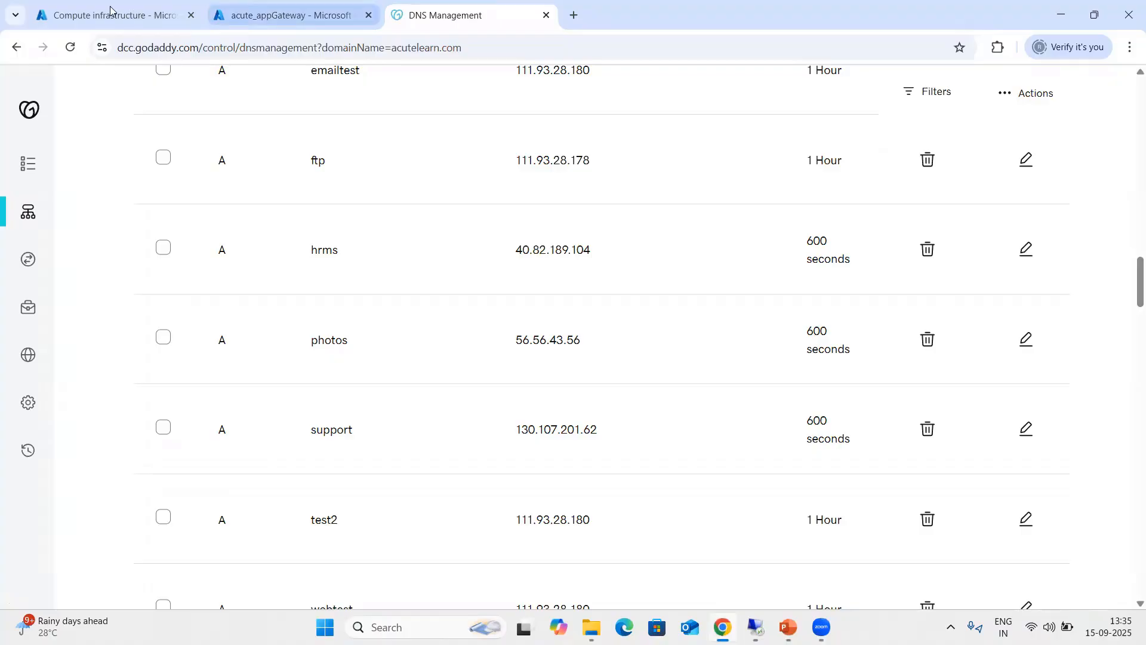
pyautogui.click(210, 18)
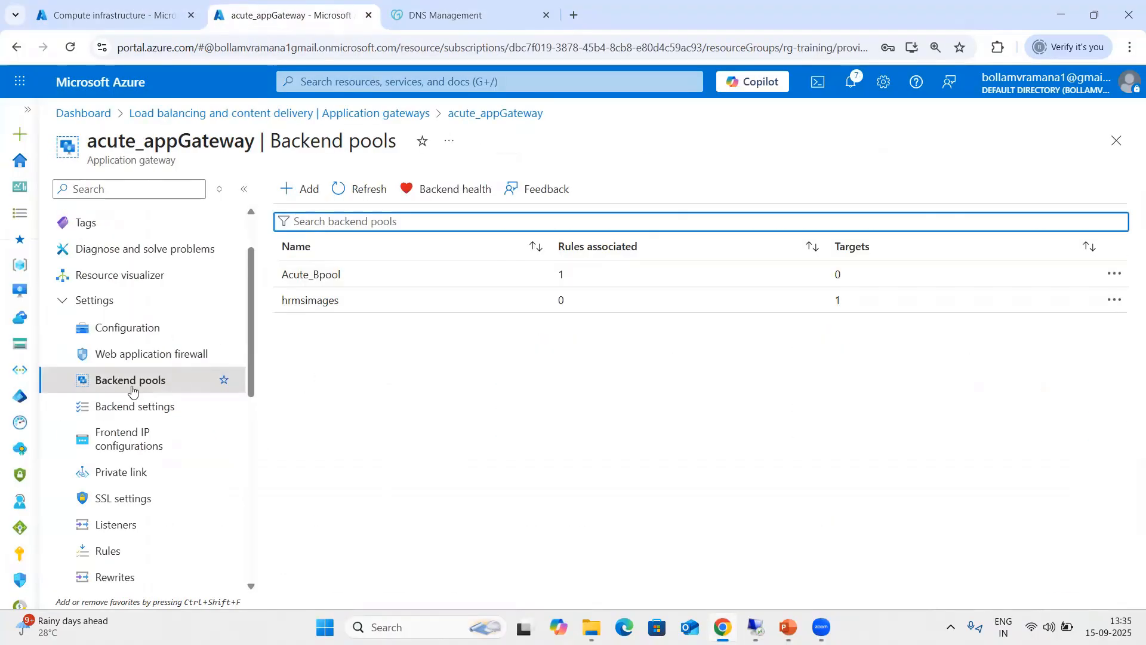
# - Add a backend pool named hrms with the IP address target 172.16.0.4
pyautogui.click(298, 202)
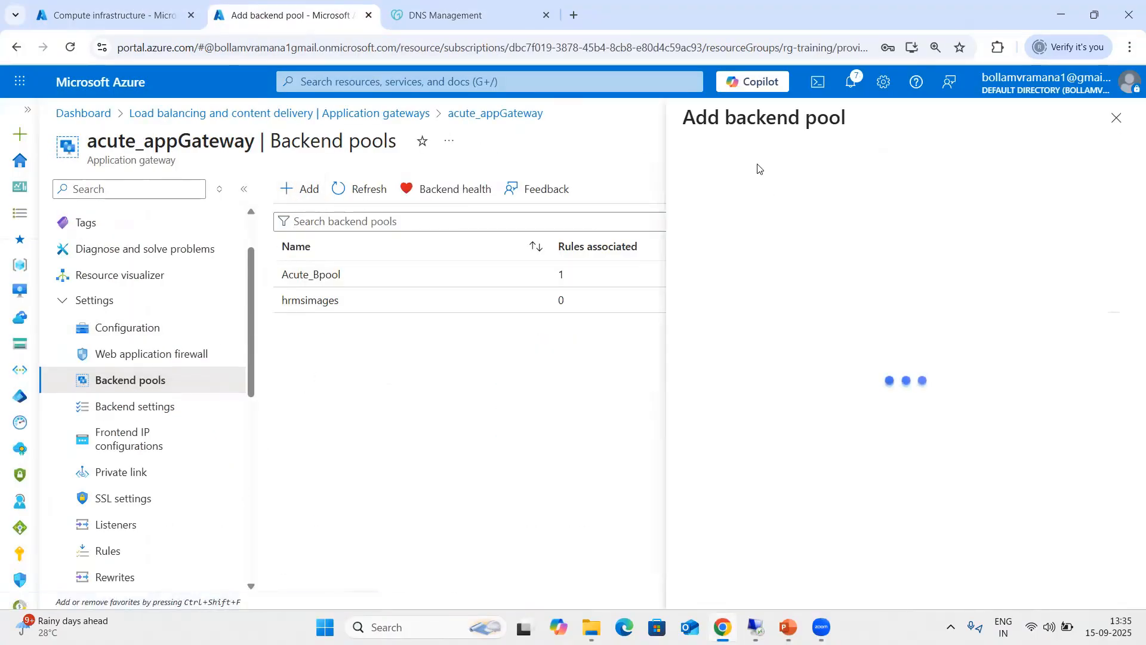
pyautogui.click(731, 245)
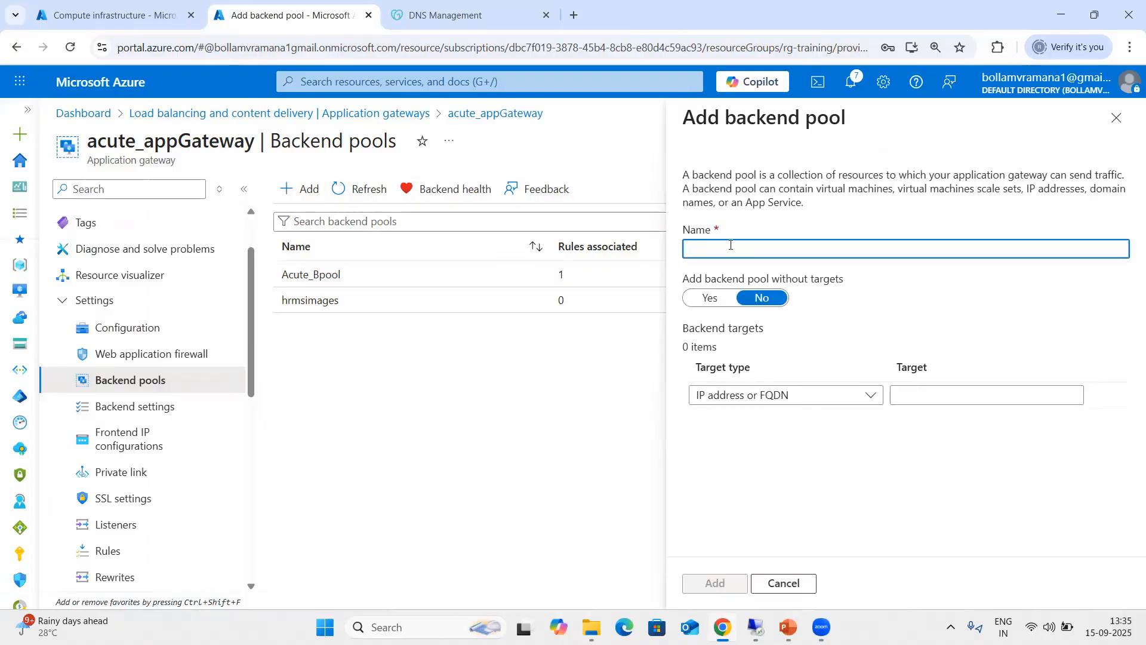
pyautogui.write('hrms')
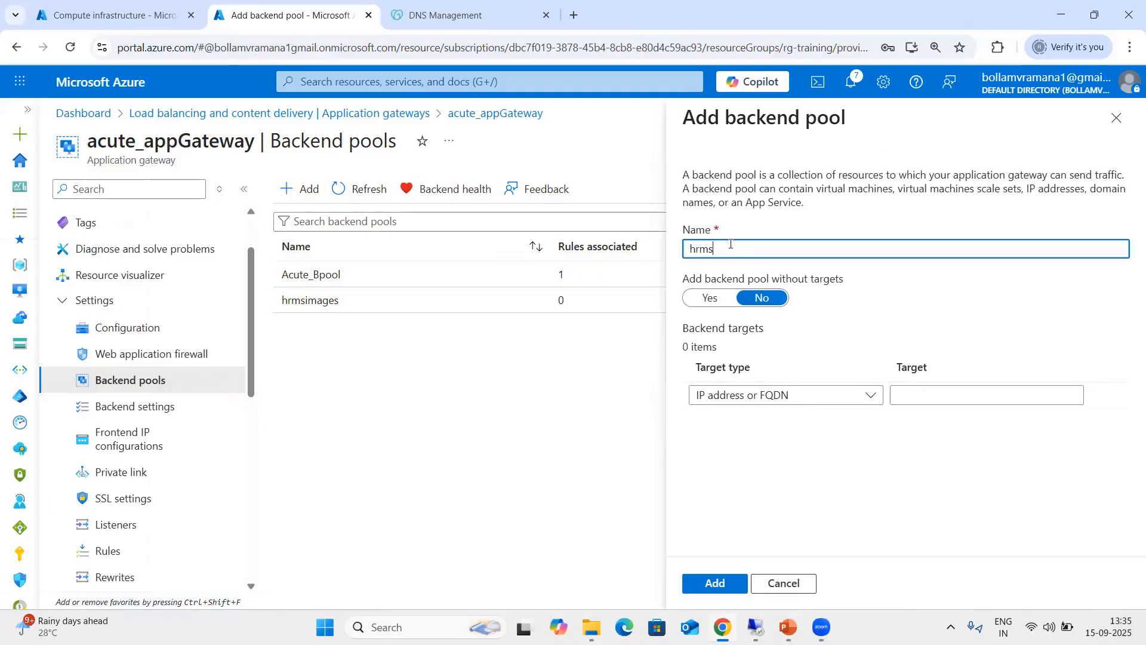
pyautogui.click(775, 396)
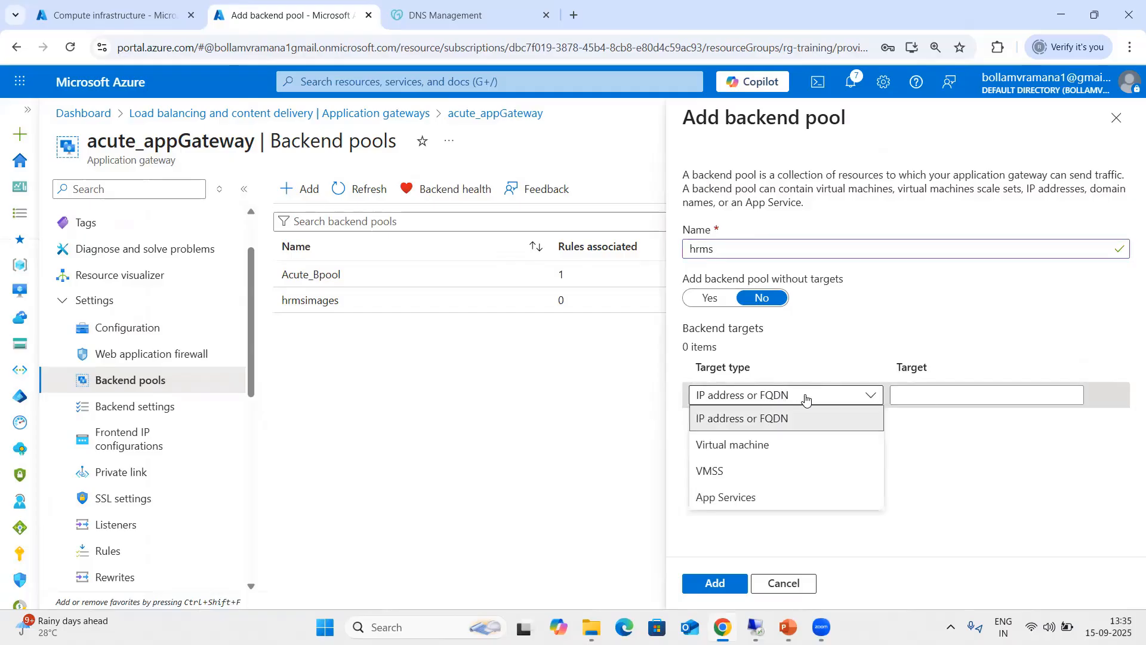
pyautogui.click(954, 398)
pyautogui.write('17')
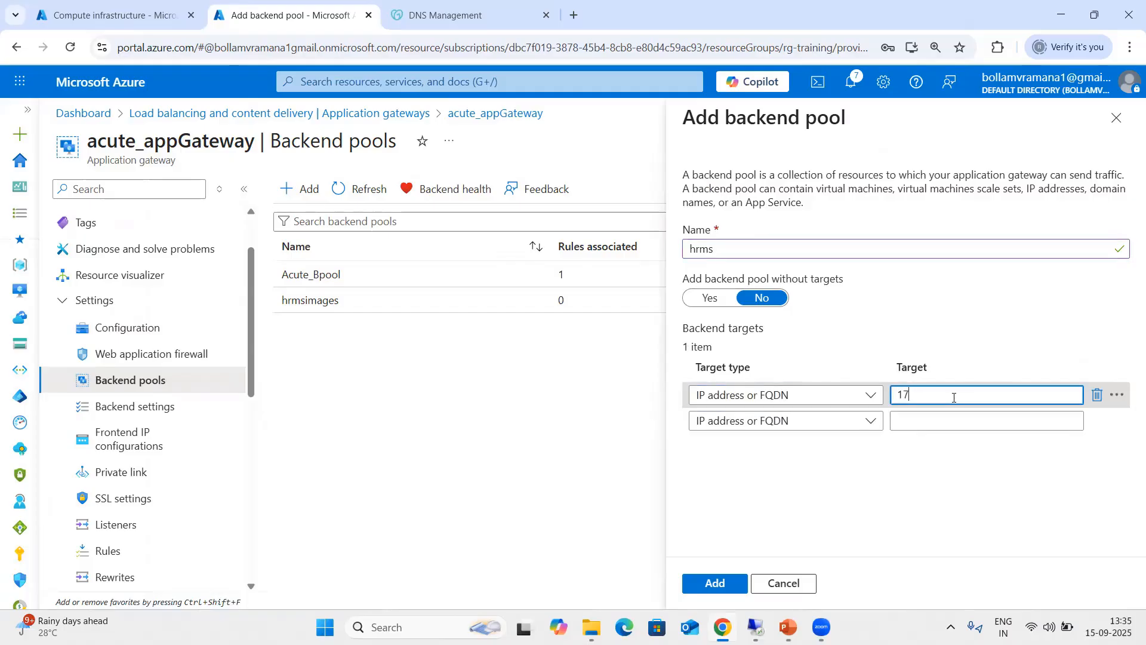
pyautogui.write('2.16.0.4')
pyautogui.click(868, 397)
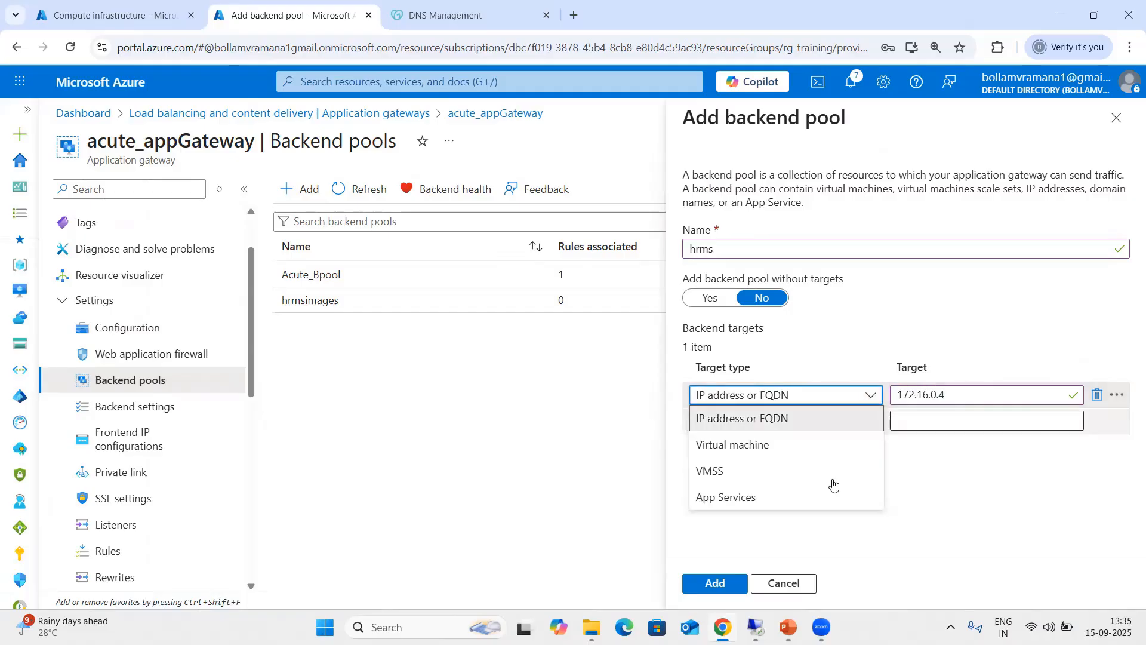
pyautogui.click(947, 445)
pyautogui.click(734, 588)
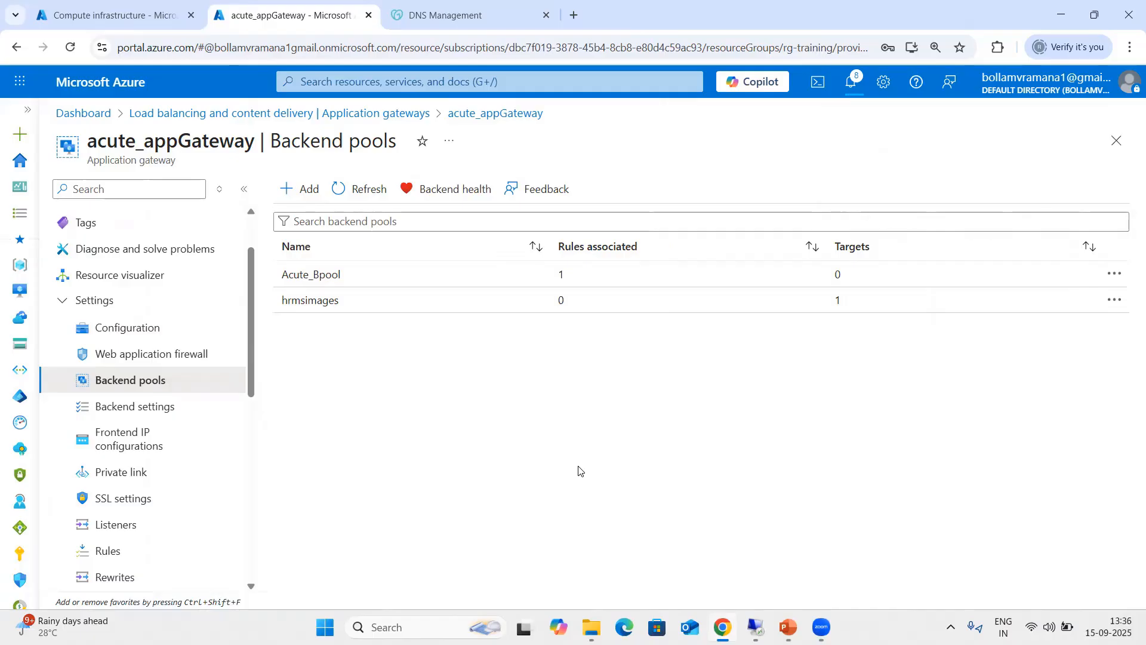
# - Add a backend pool named images with the IP address target 172.16.0.5, copying that address for reuse
pyautogui.click(301, 190)
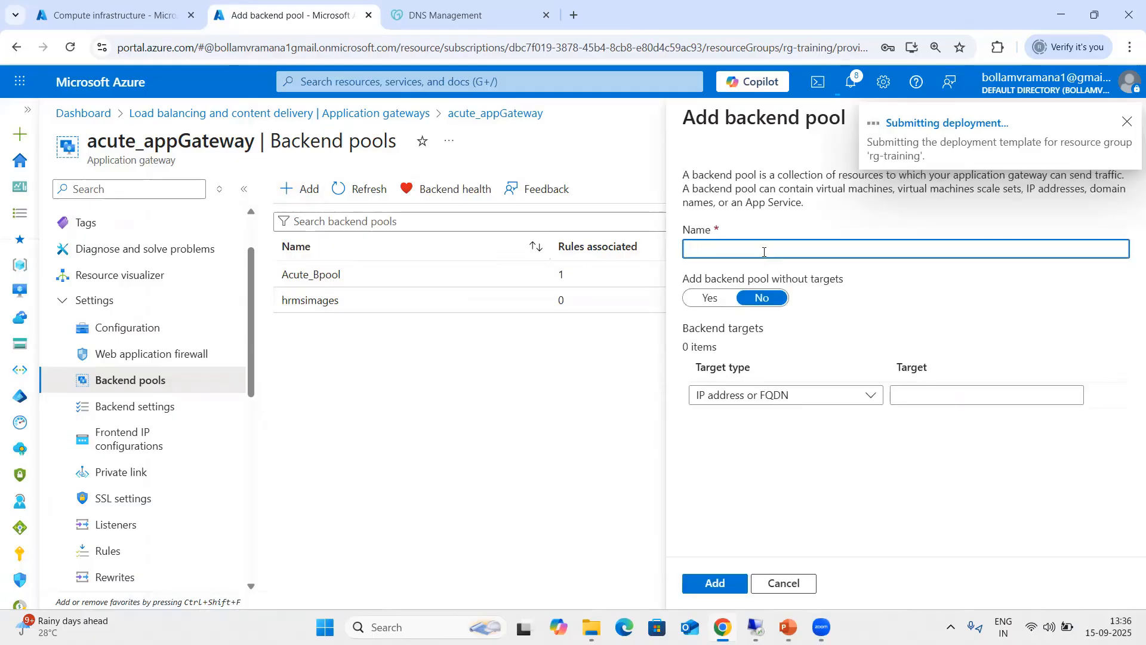
pyautogui.write('images')
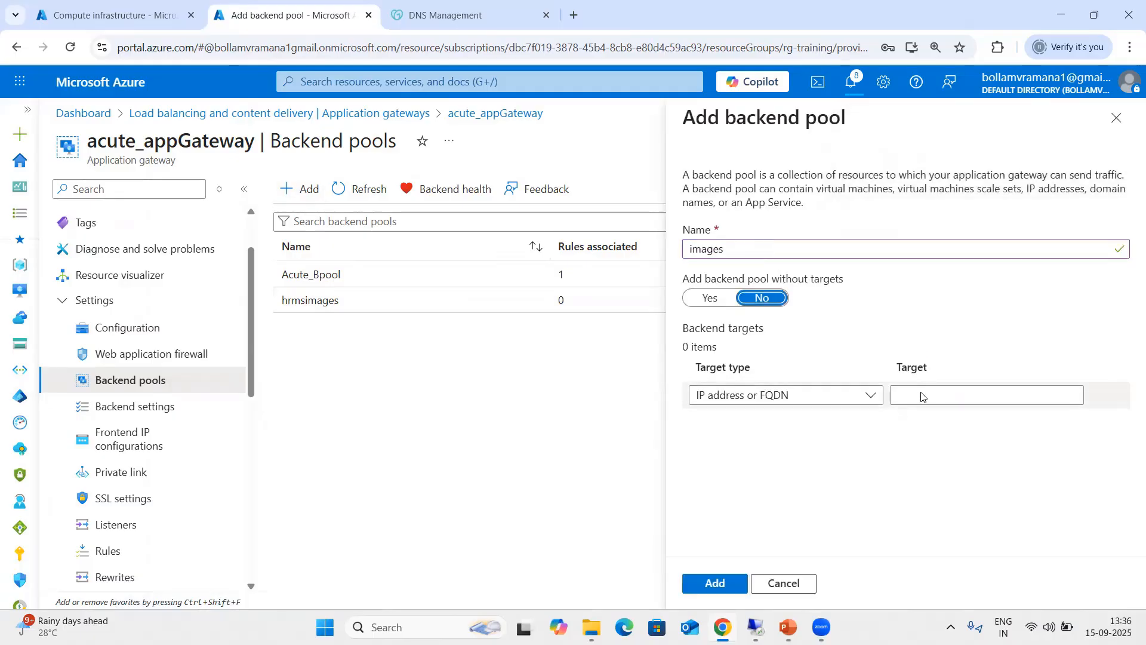
pyautogui.click(922, 396)
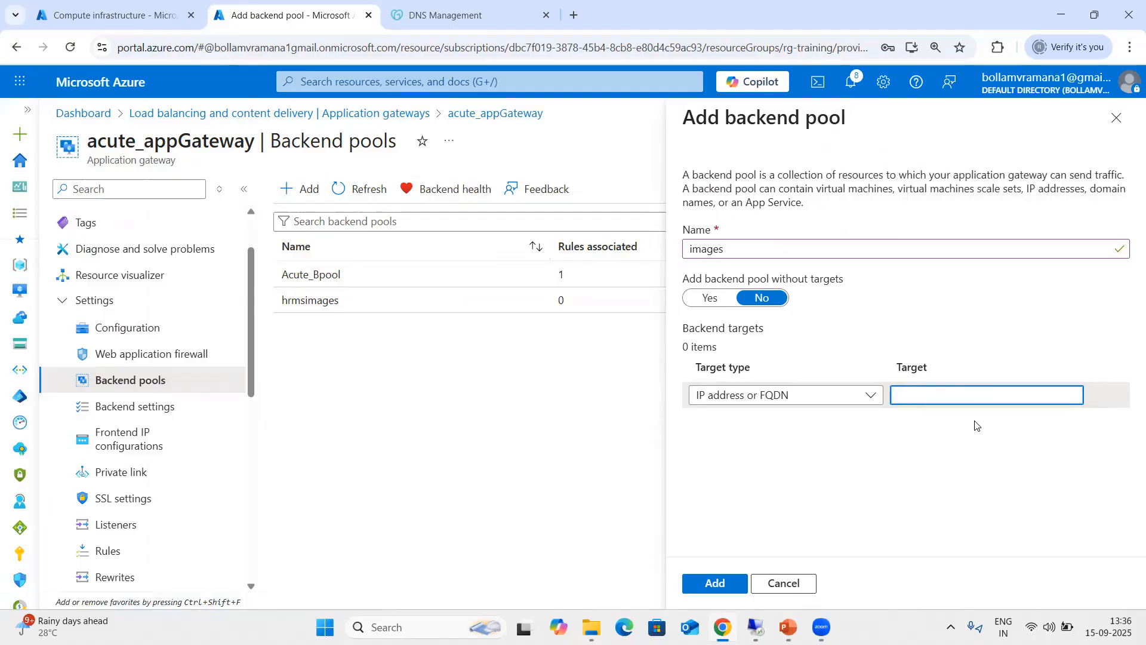
pyautogui.write('172.16.0.4')
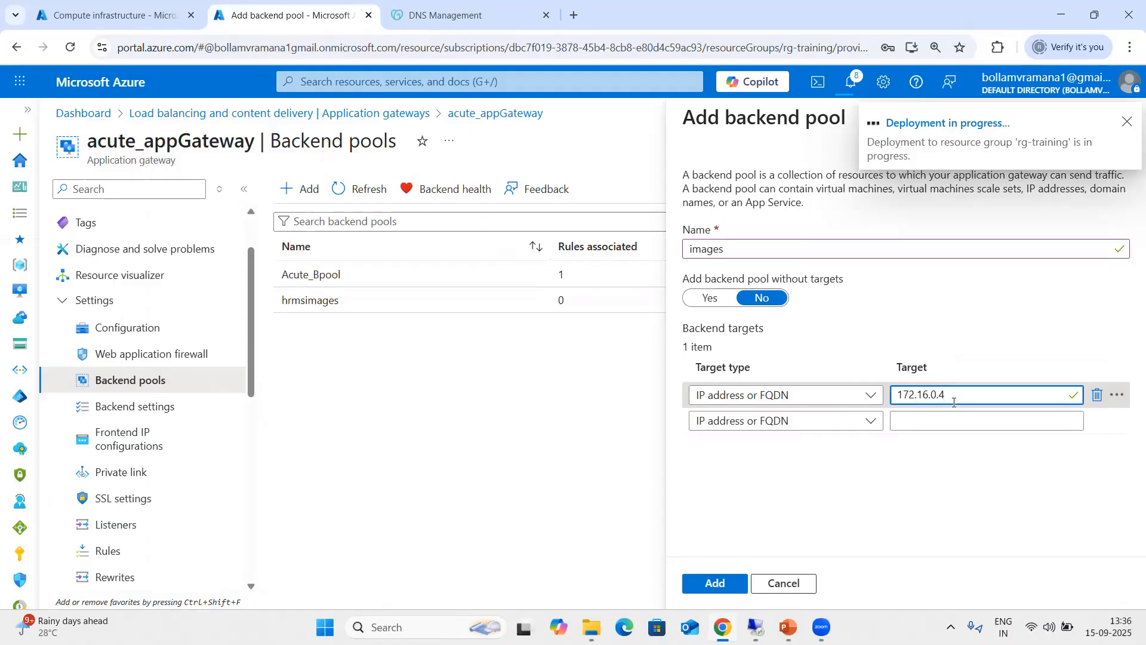
pyautogui.press('BackSpace')
pyautogui.write('5')
pyautogui.moveTo(965, 399); pyautogui.dragTo(887, 395)
pyautogui.hotkey('ctrl', 'c')
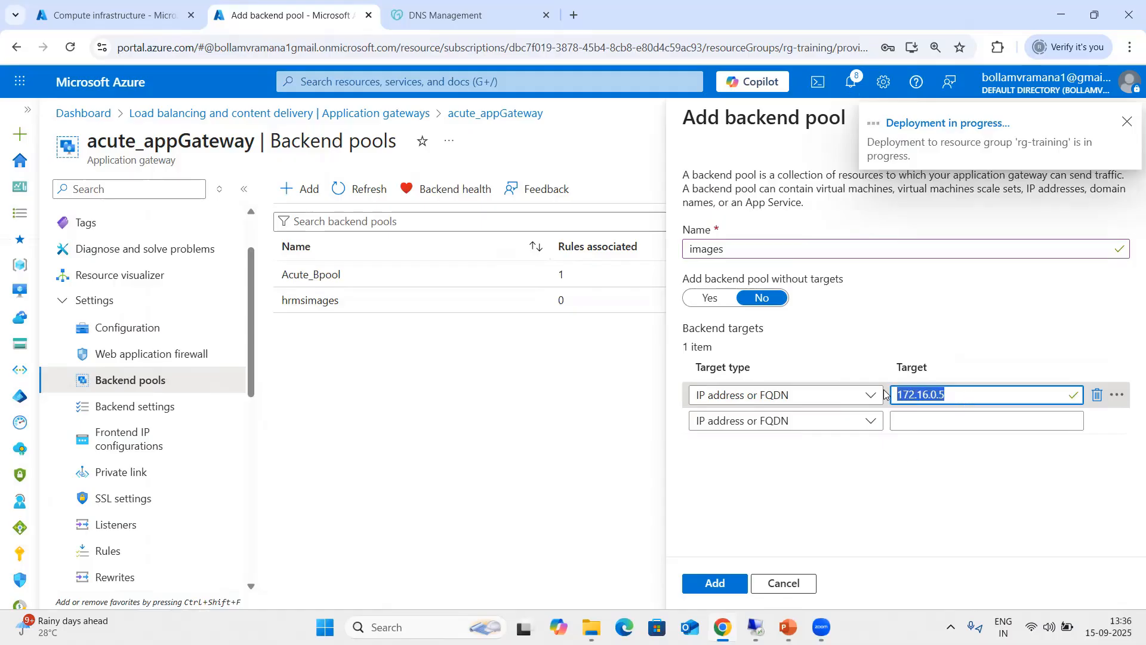
pyautogui.click(721, 582)
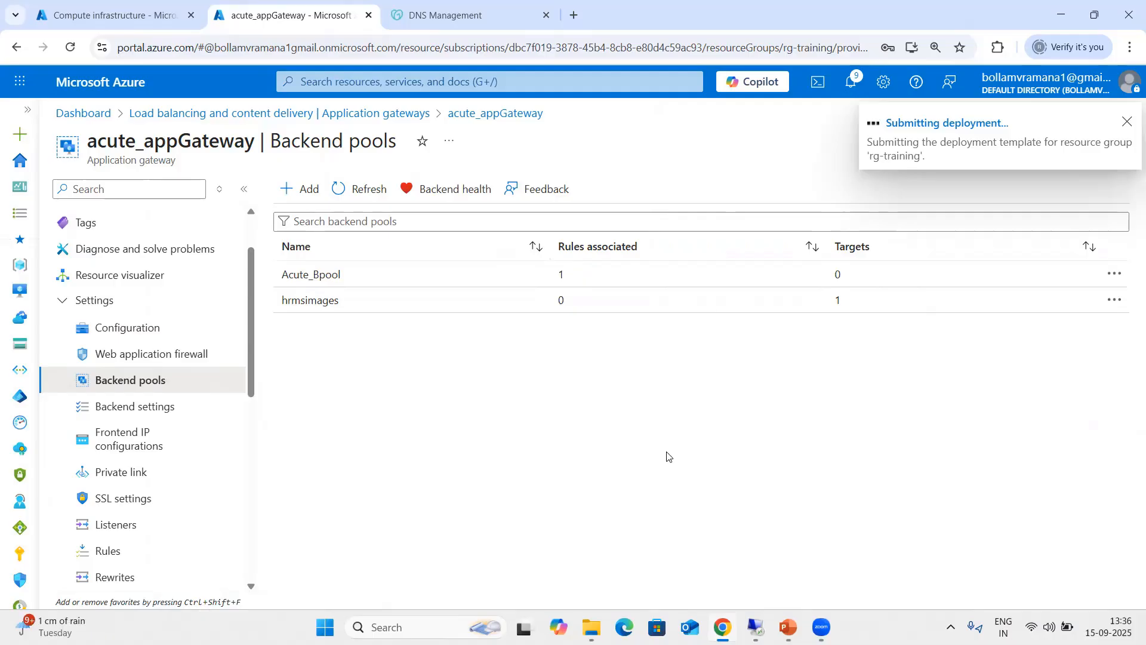
# - Add a backend pool named Videos with the IP address target 172.16.0.6
pyautogui.click(299, 188)
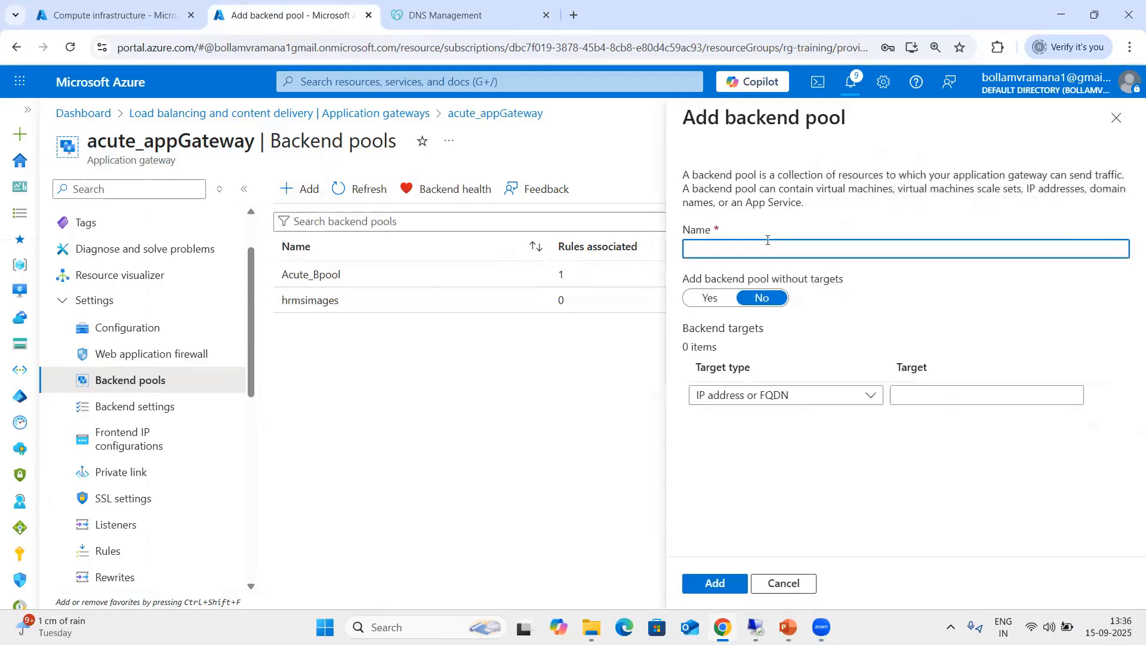
pyautogui.write('Videos')
pyautogui.click(928, 399)
pyautogui.hotkey('ctrl', 'v')
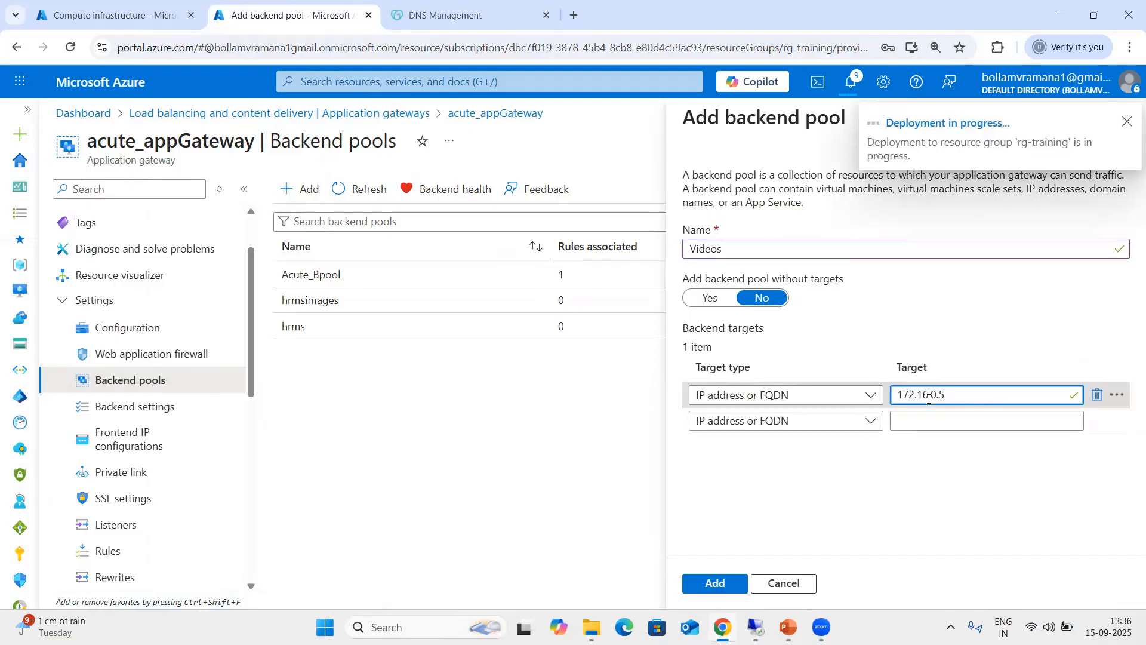
pyautogui.press('BackSpace')
pyautogui.write('6')
pyautogui.click(716, 582)
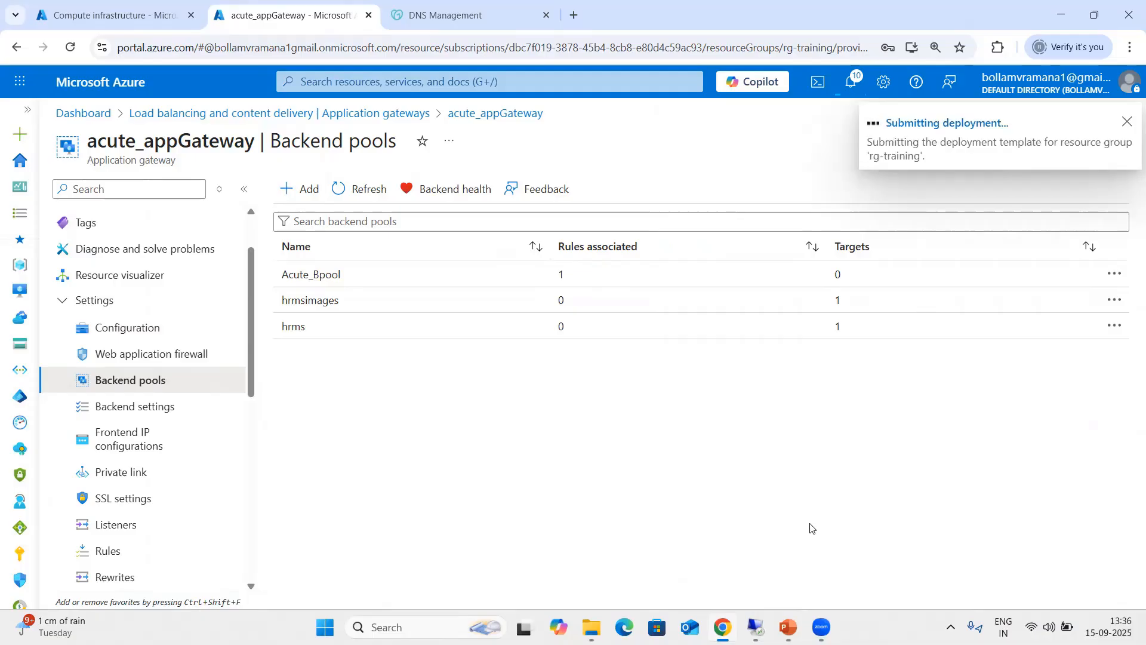
# - Delete the unused hrmsimages backend pool from the application gateway
pyautogui.click(1114, 300)
pyautogui.click(1082, 311)
pyautogui.click(764, 381)
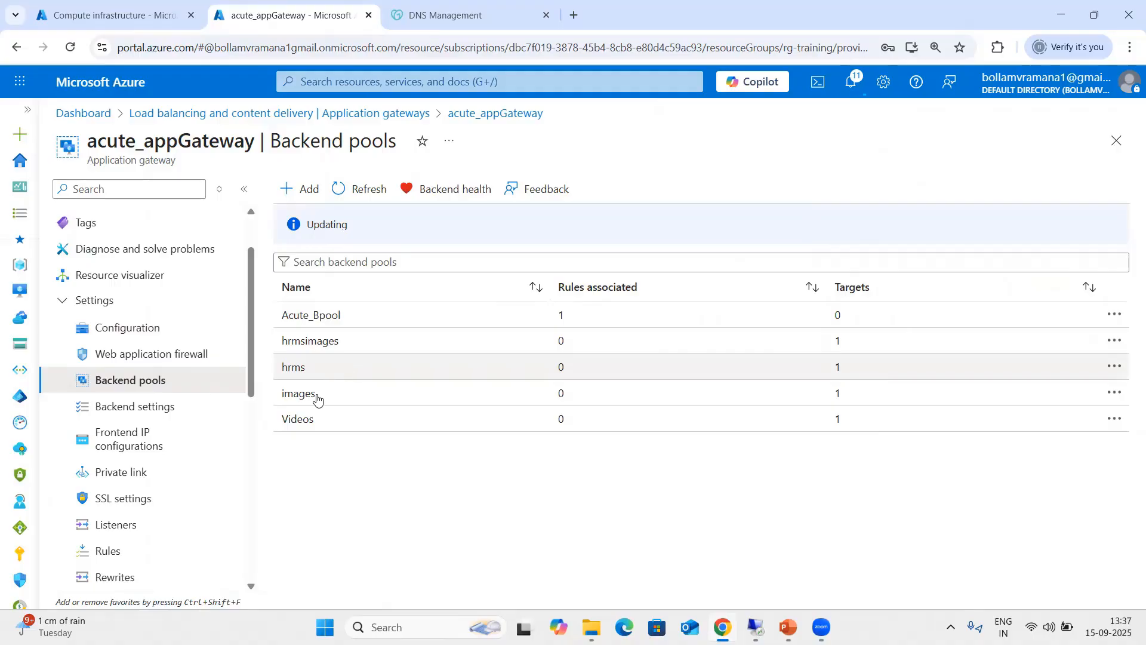
# - View the gateway's backend settings, and switch to PowerPoint to check the path-based routing diagram
pyautogui.click(104, 412)
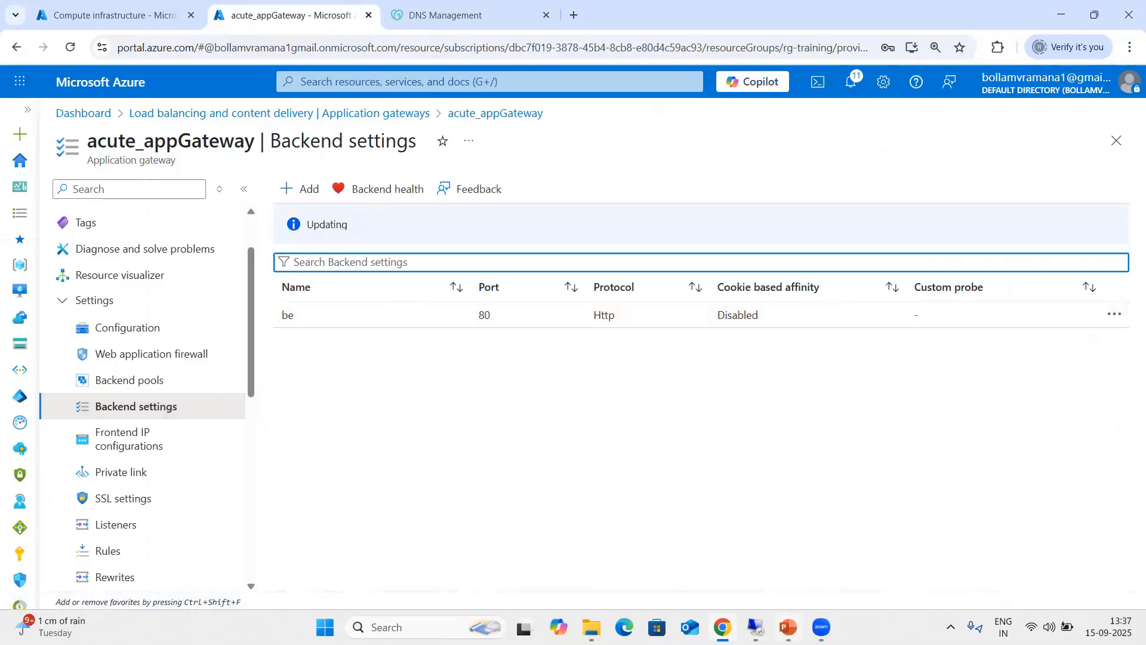
pyautogui.click(788, 627)
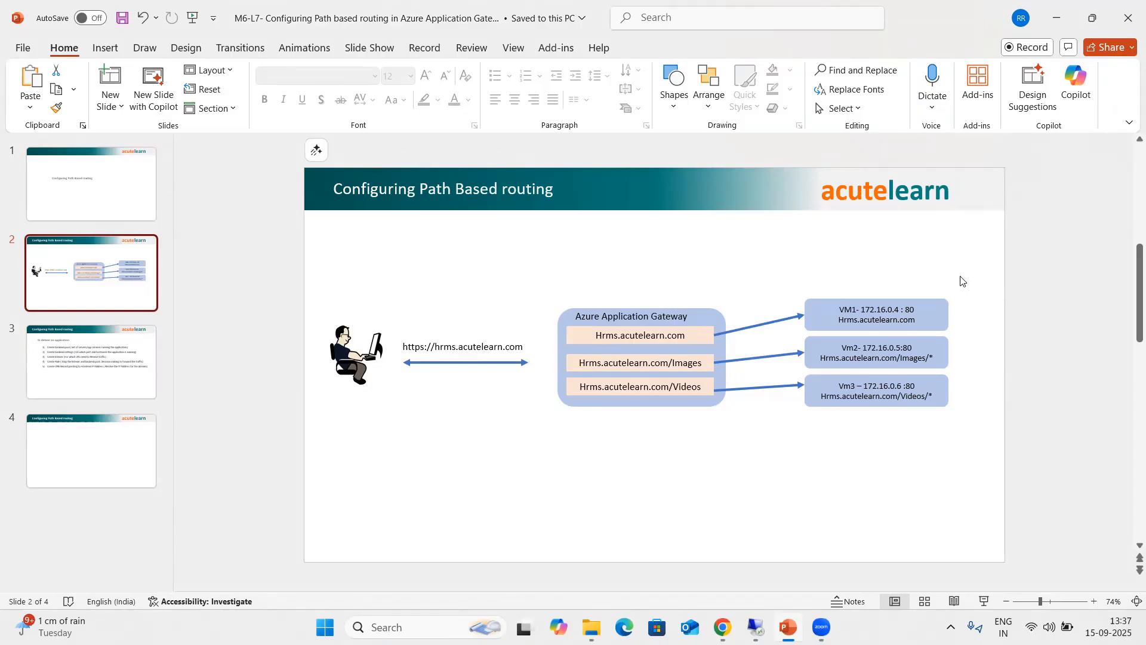
# - Return to the Azure portal and add a backend setting named hrms_Be_Settings using HTTP on port 80
pyautogui.click(723, 627)
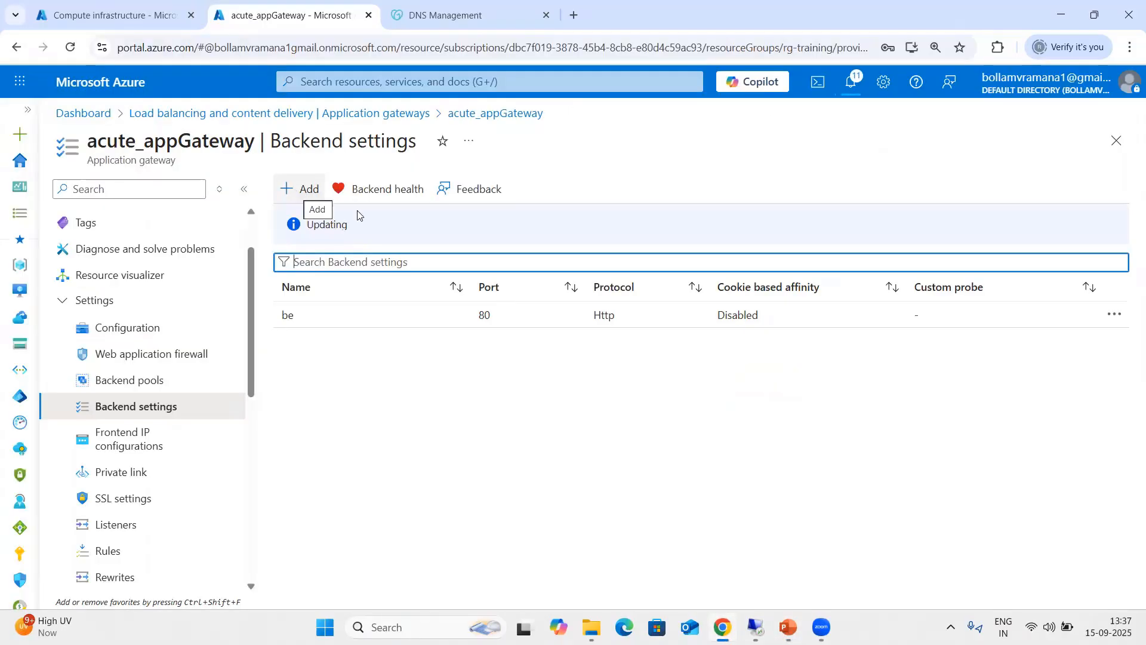
pyautogui.click(304, 189)
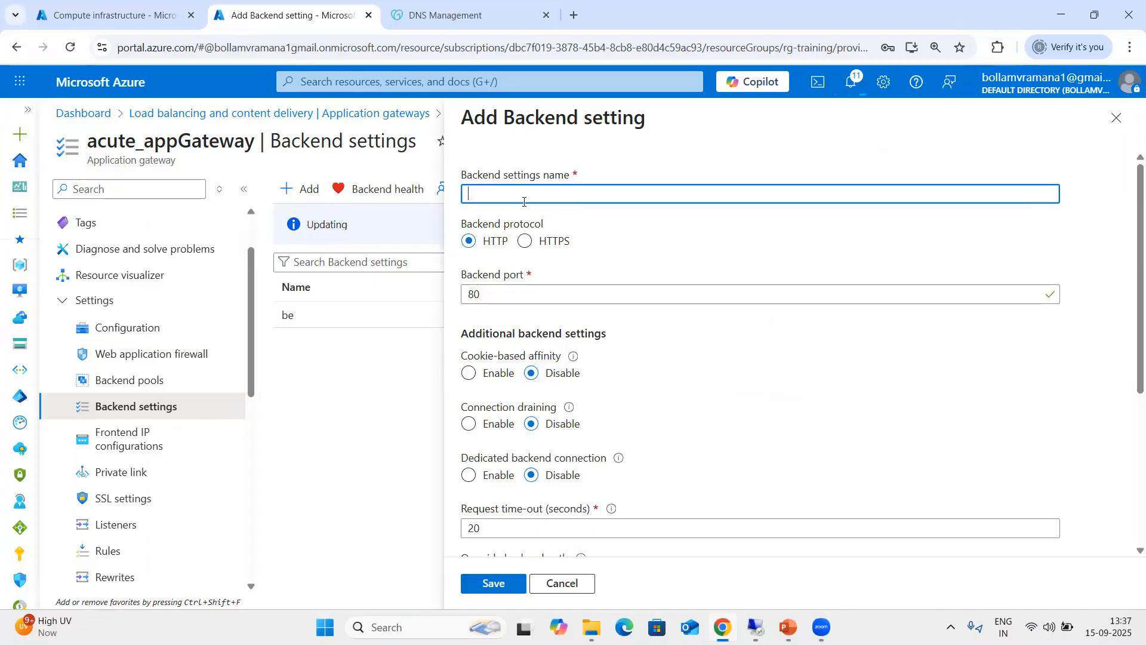
pyautogui.write('hrms_Be_Settings')
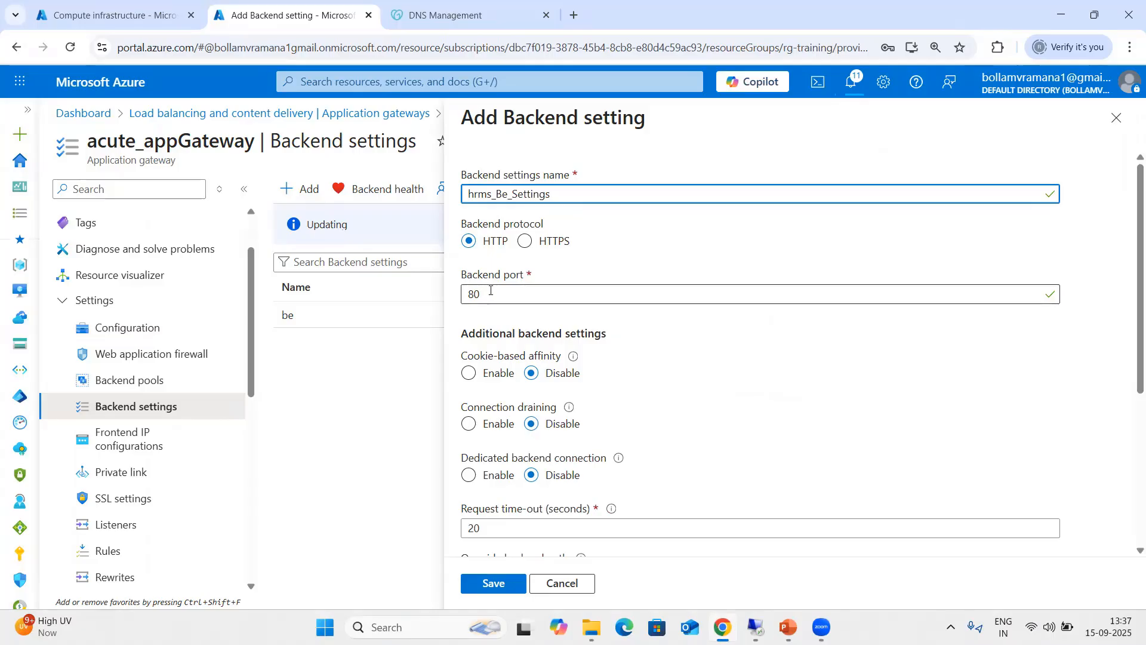
pyautogui.scroll(-4, 492, 328)
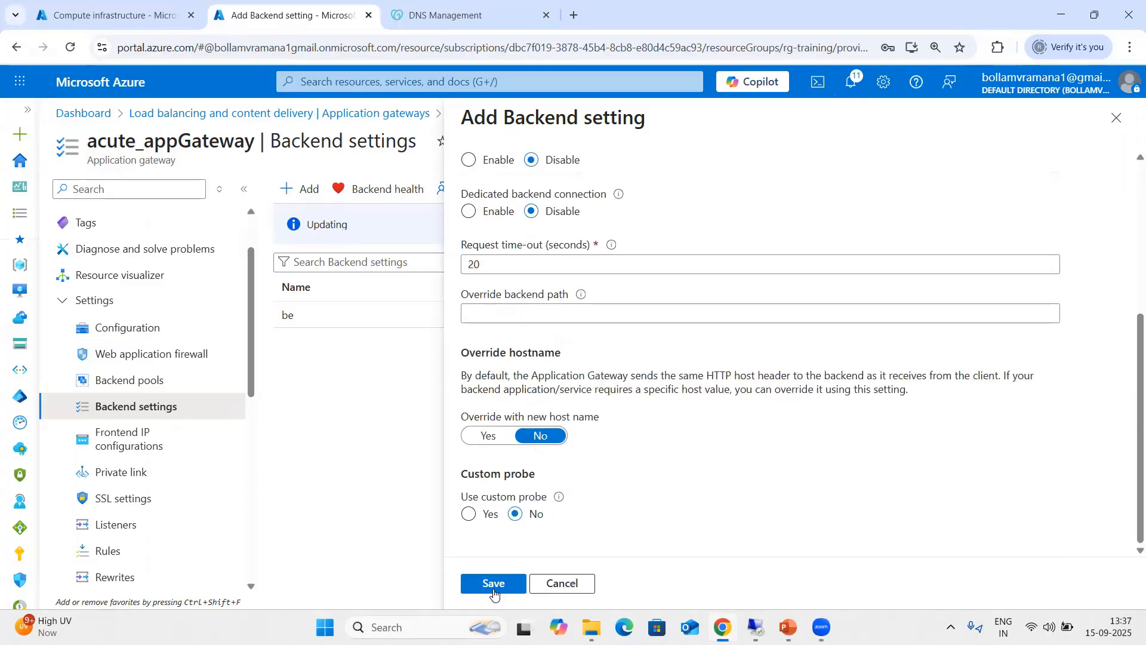
pyautogui.click(487, 587)
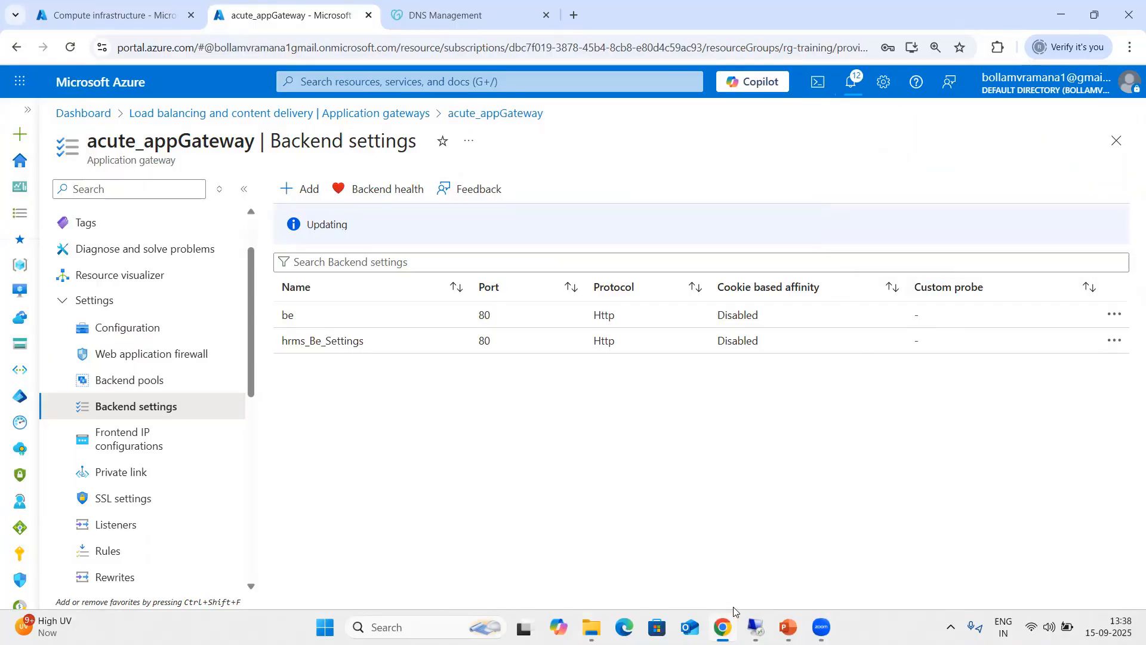
# - Review the application delivery checklist and the path-based routing diagram in PowerPoint, and return to the Azure portal
pyautogui.click(787, 626)
pyautogui.click(126, 365)
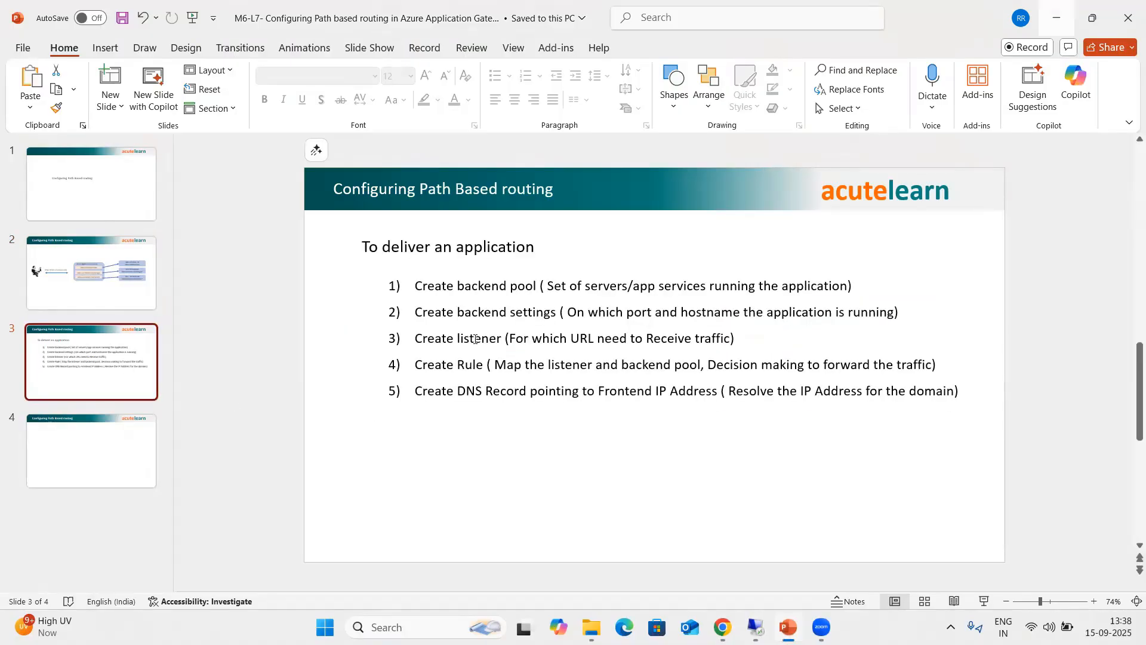
pyautogui.hotkey('alt', 'Tab')
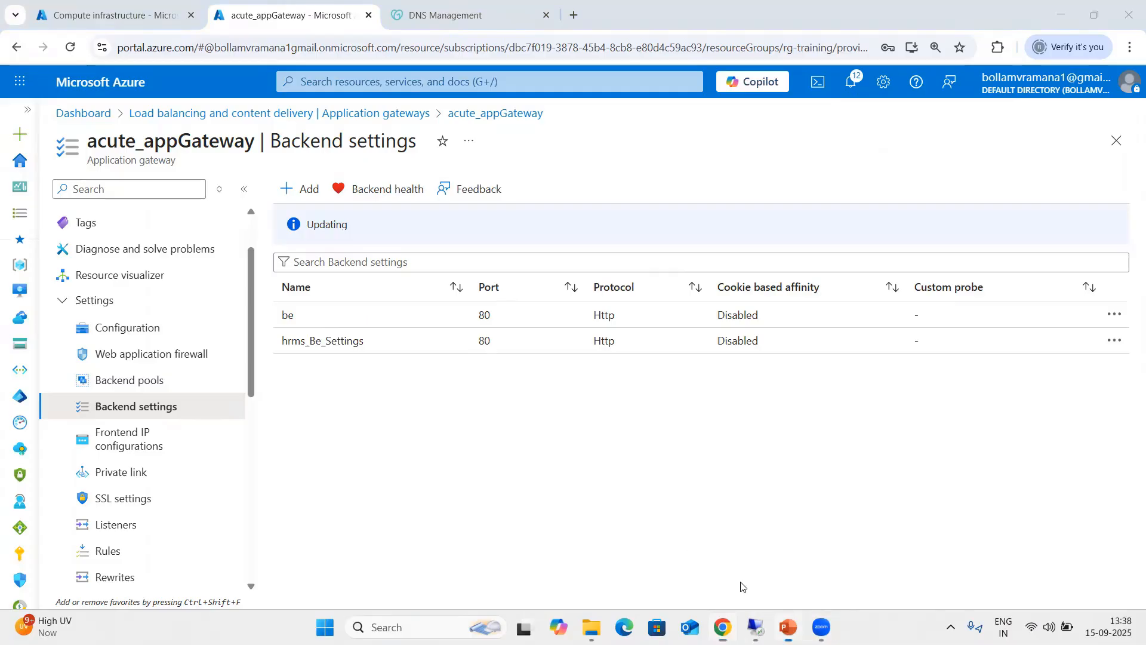
pyautogui.hotkey('alt', 'Tab')
pyautogui.click(76, 306)
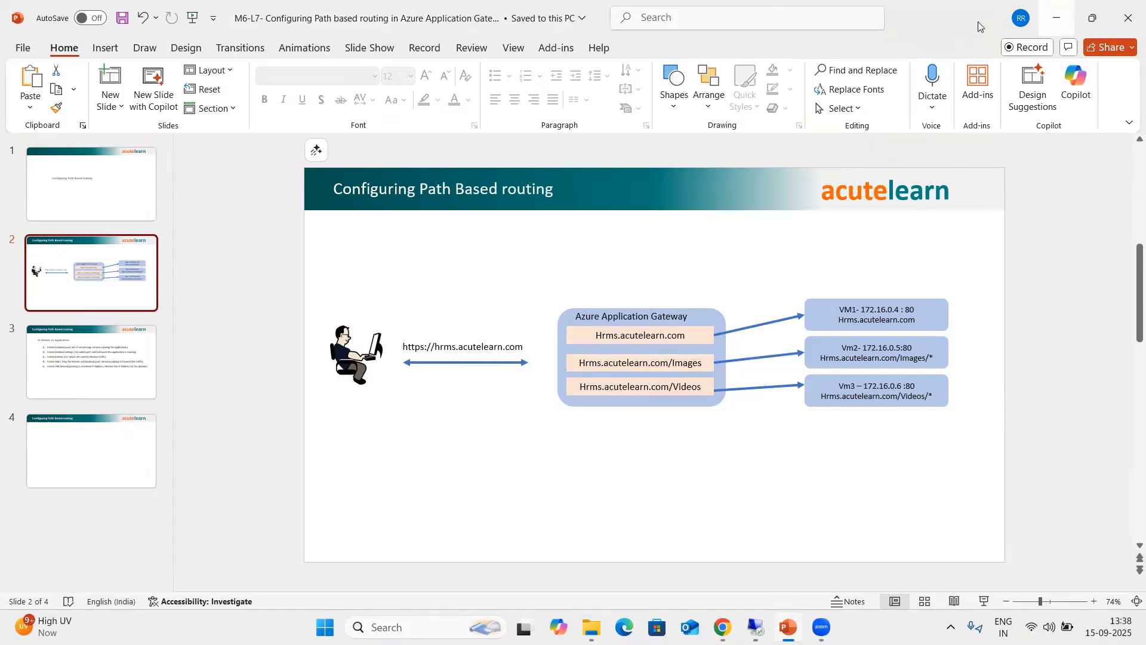
pyautogui.hotkey('alt', 'Tab')
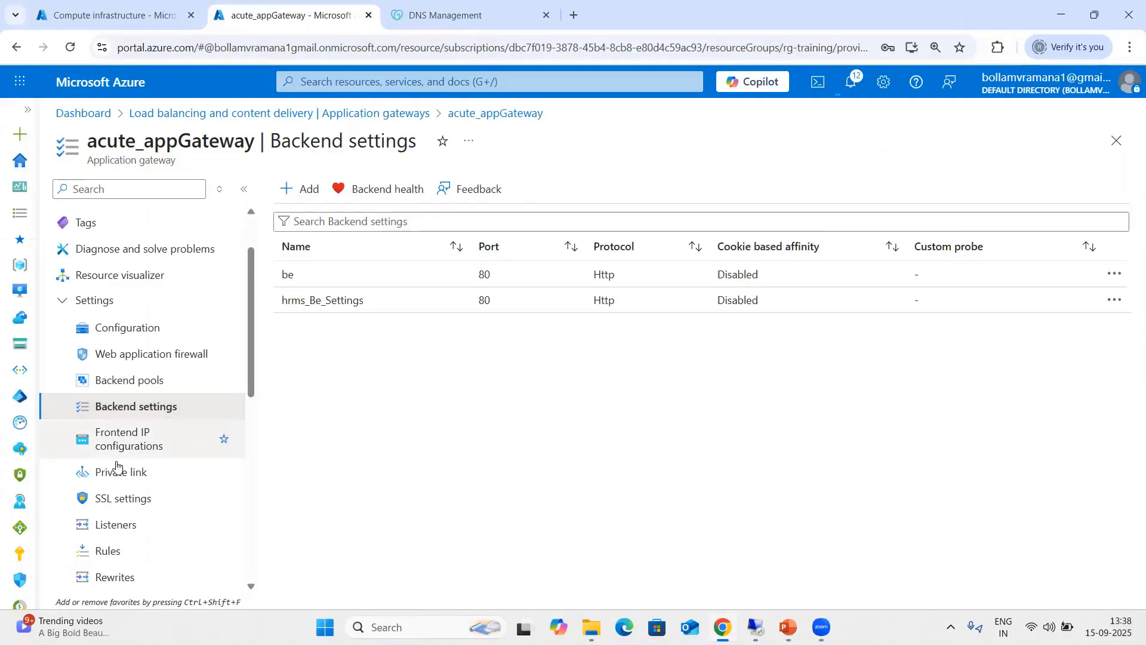
# - Delete the existing hrms.acutelearn.com HTTPS listener from the application gateway and refresh the listener list
pyautogui.click(84, 525)
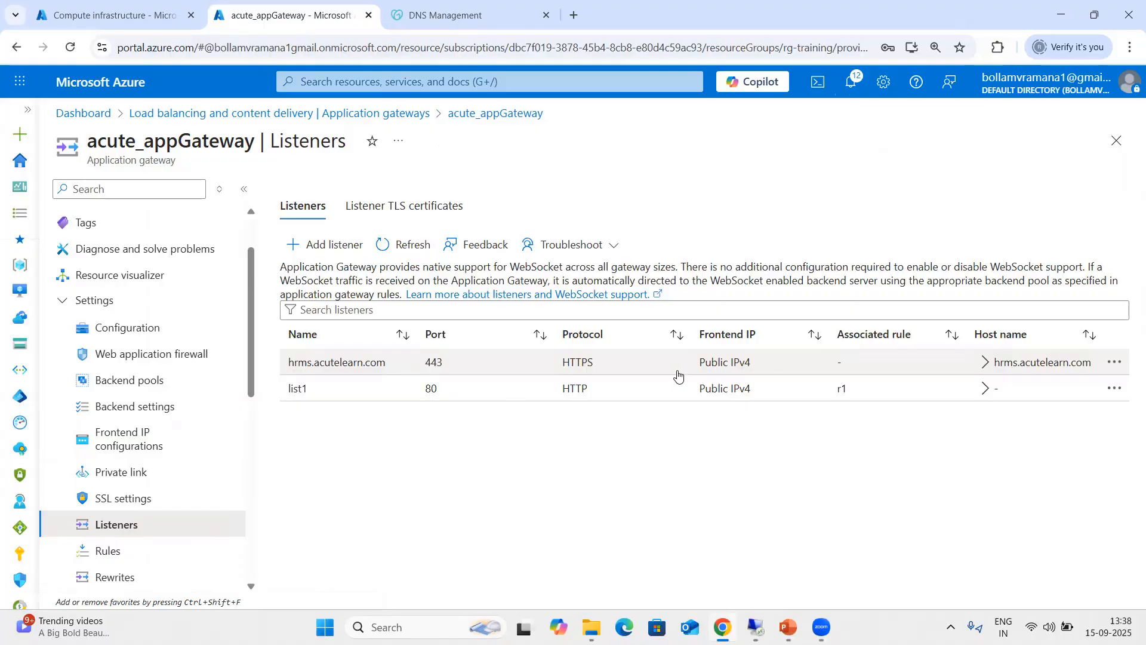
pyautogui.click(1103, 361)
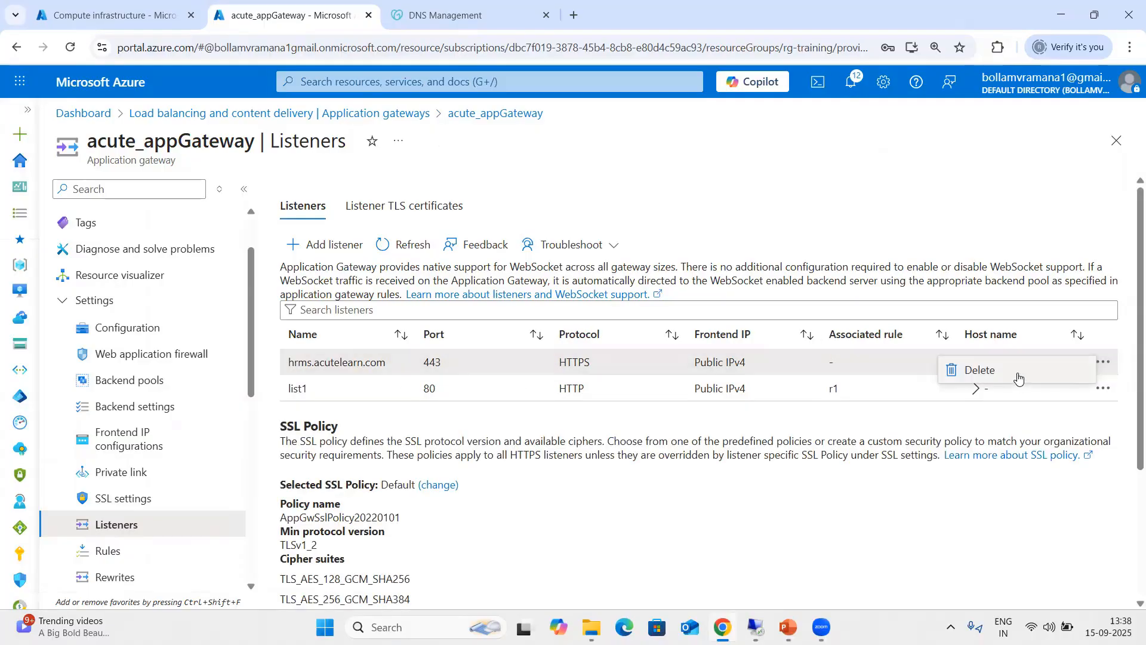
pyautogui.click(420, 366)
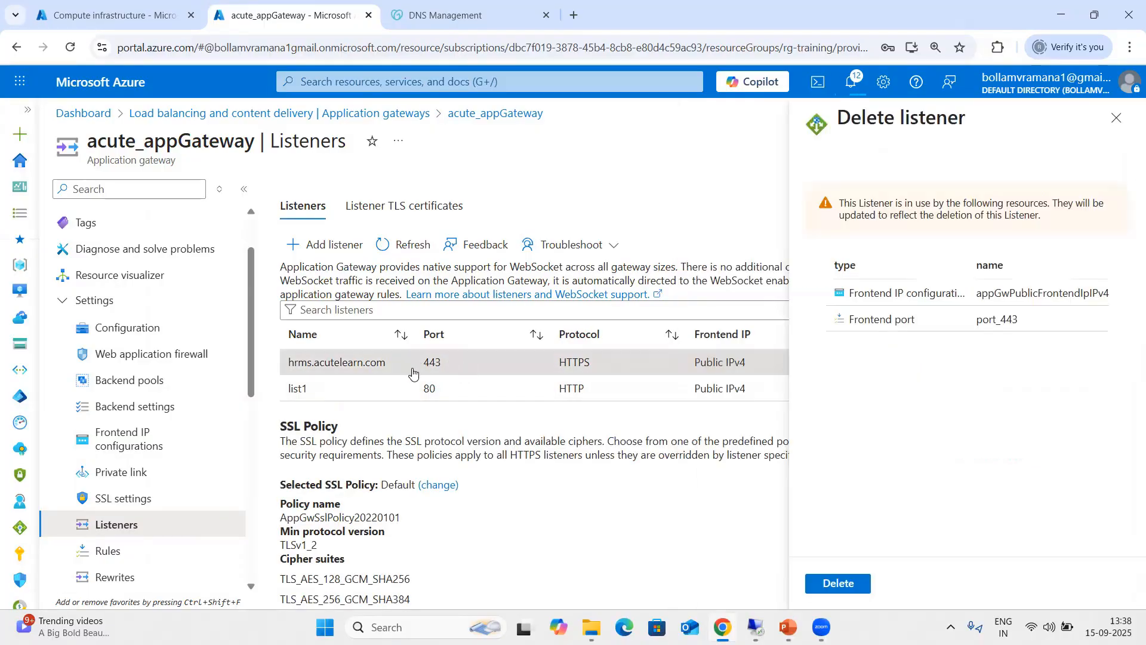
pyautogui.click(842, 583)
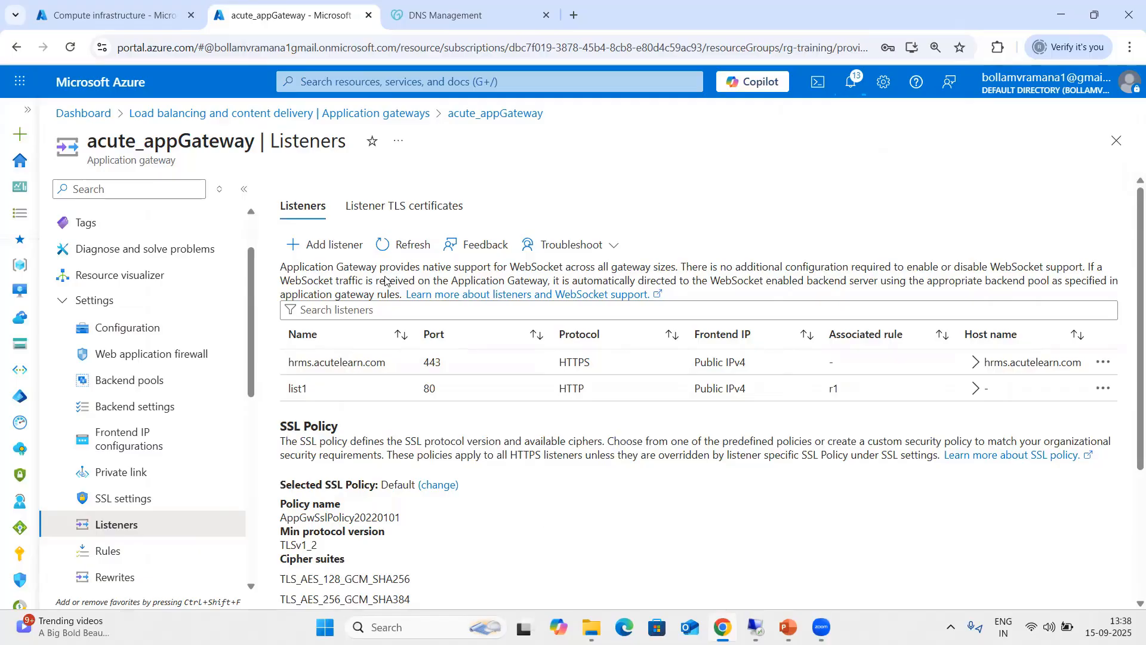
pyautogui.click(410, 246)
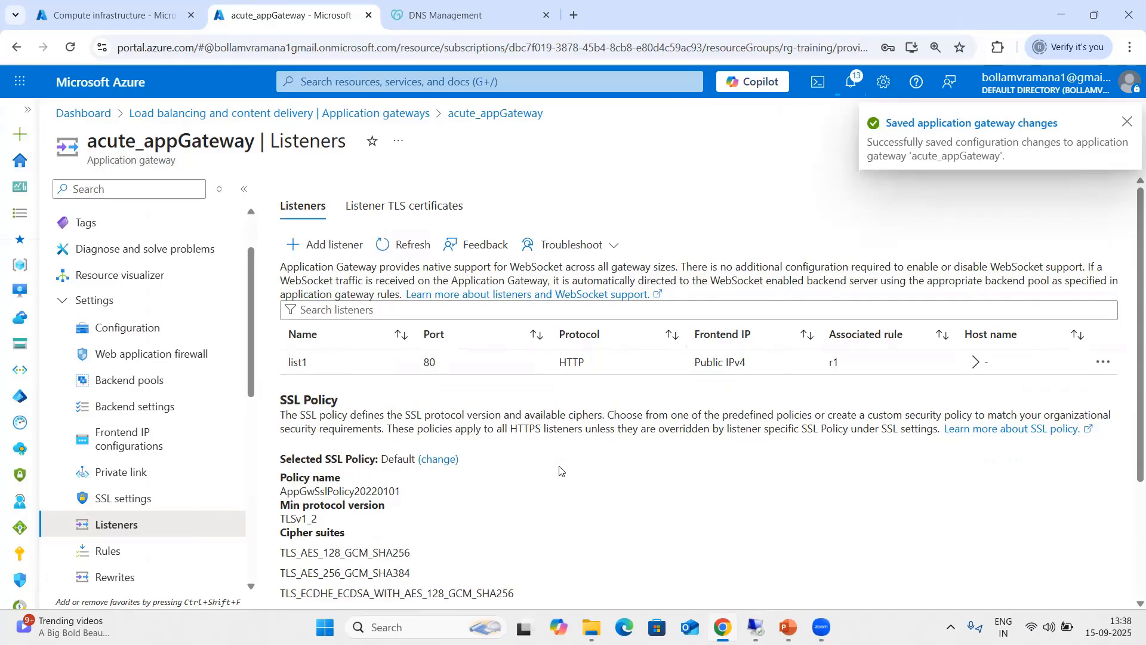
# - Start a new listener named hrms.acutelearn.com on the public frontend with HTTPS, port 443 and the existing acutelearn certificate
pyautogui.click(308, 248)
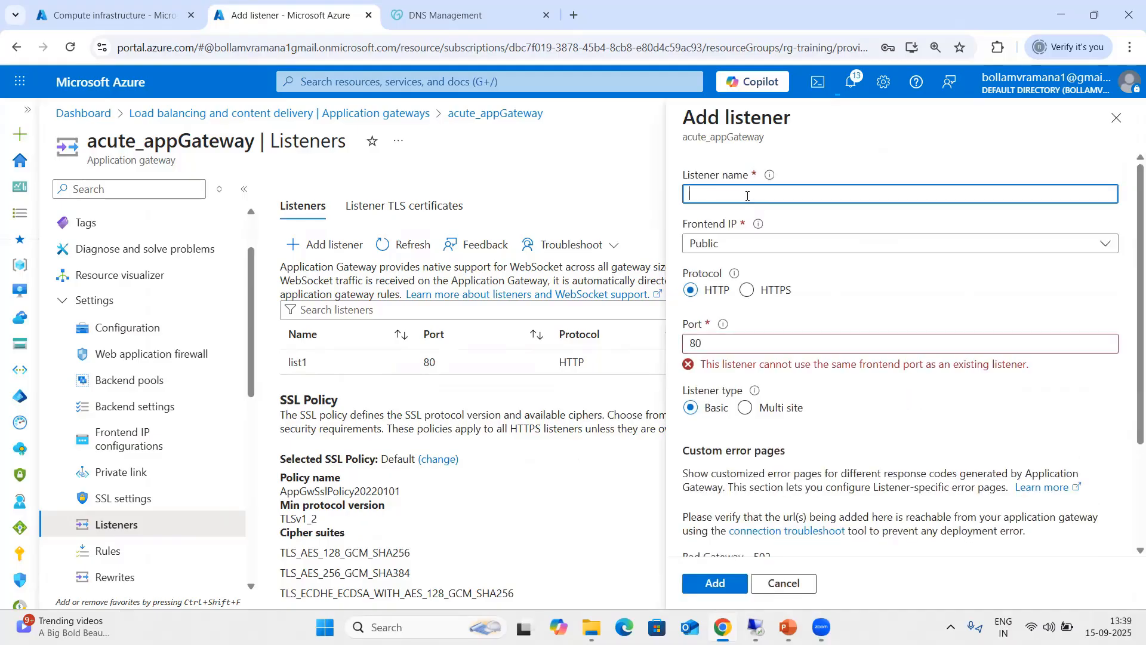
pyautogui.write('hrms.')
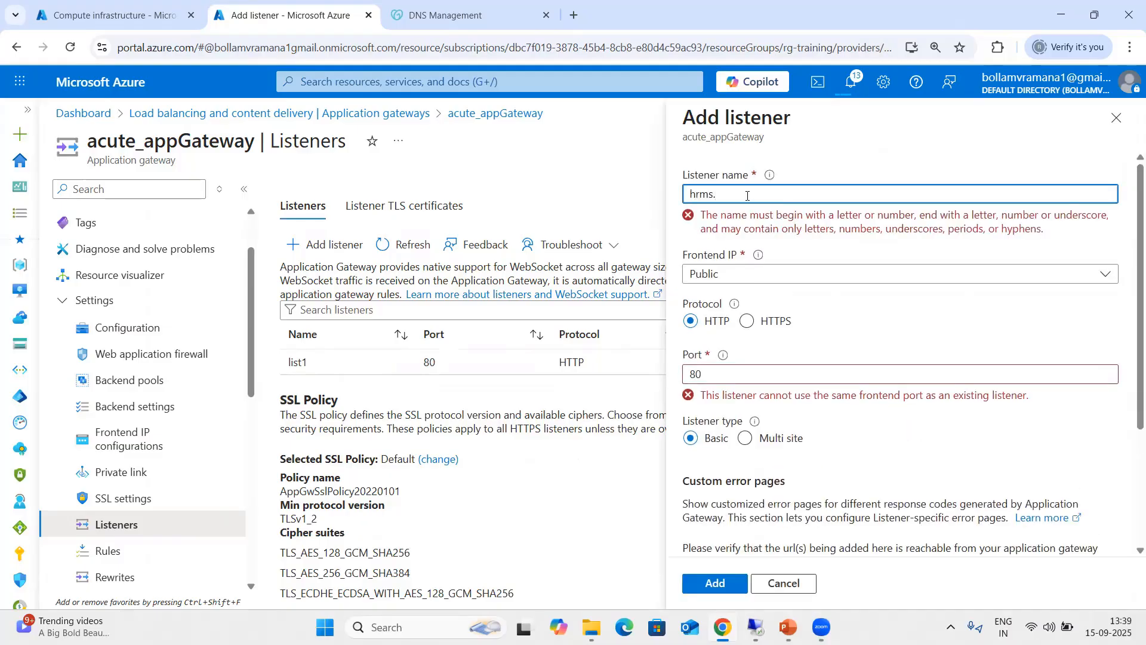
pyautogui.write('acutelearn.com')
pyautogui.click(761, 292)
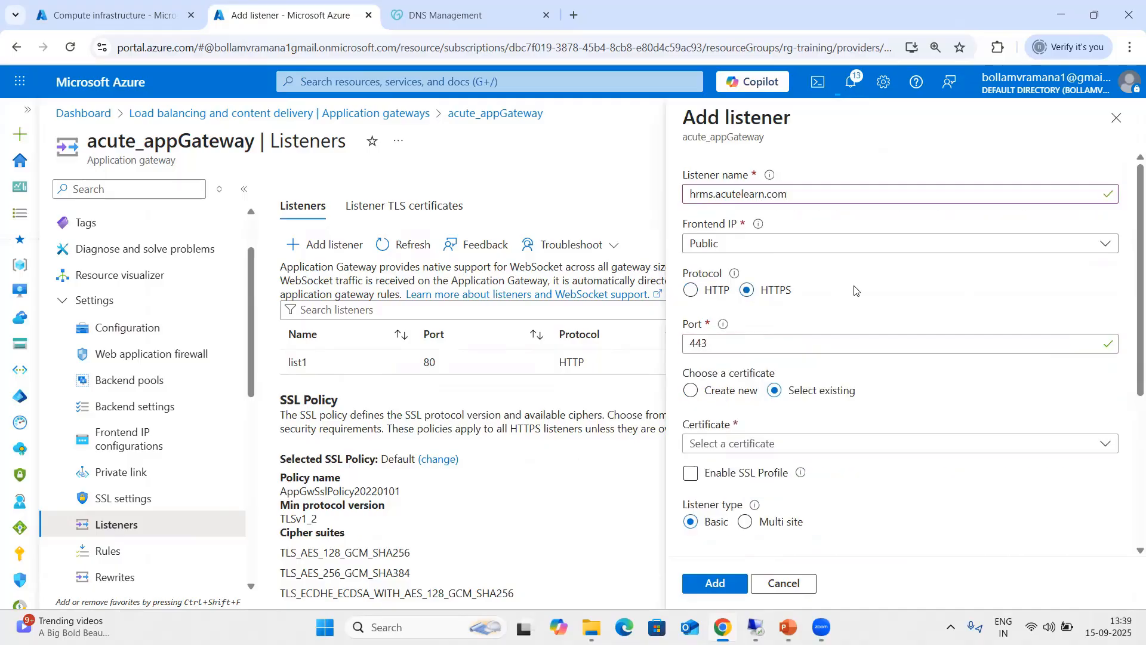
pyautogui.scroll(-1, 857, 291)
pyautogui.click(782, 370)
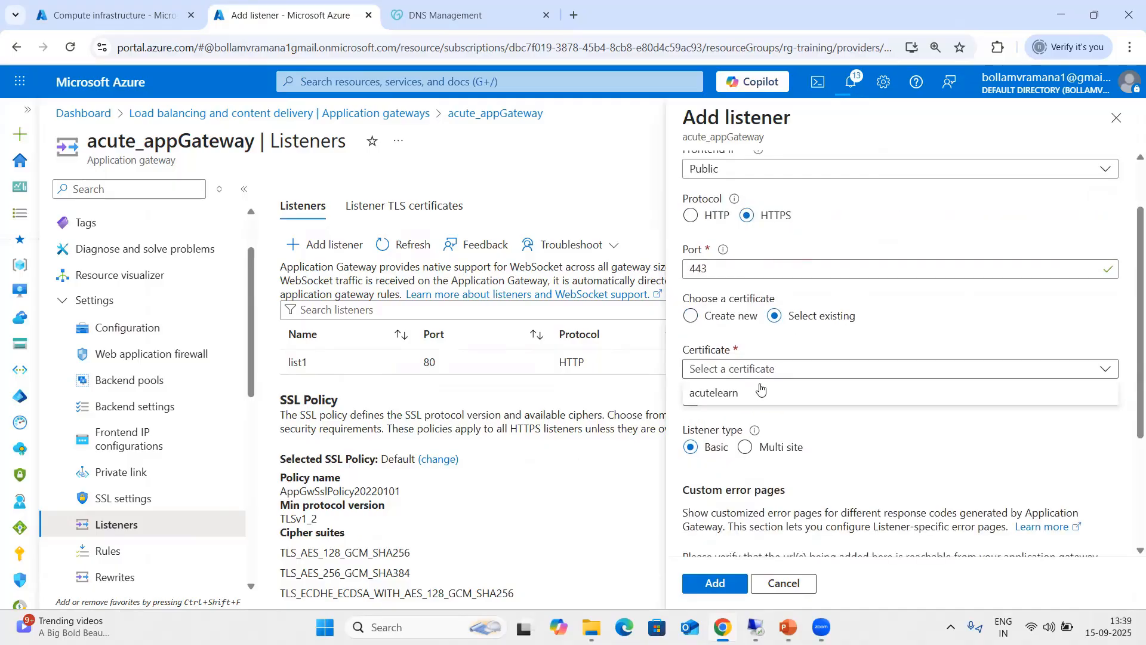
pyautogui.click(730, 394)
# - Make the new listener multi-site with the single host name hrms.acutelearn.com, add it to the gateway and refresh the listener list
pyautogui.scroll(-3, 840, 332)
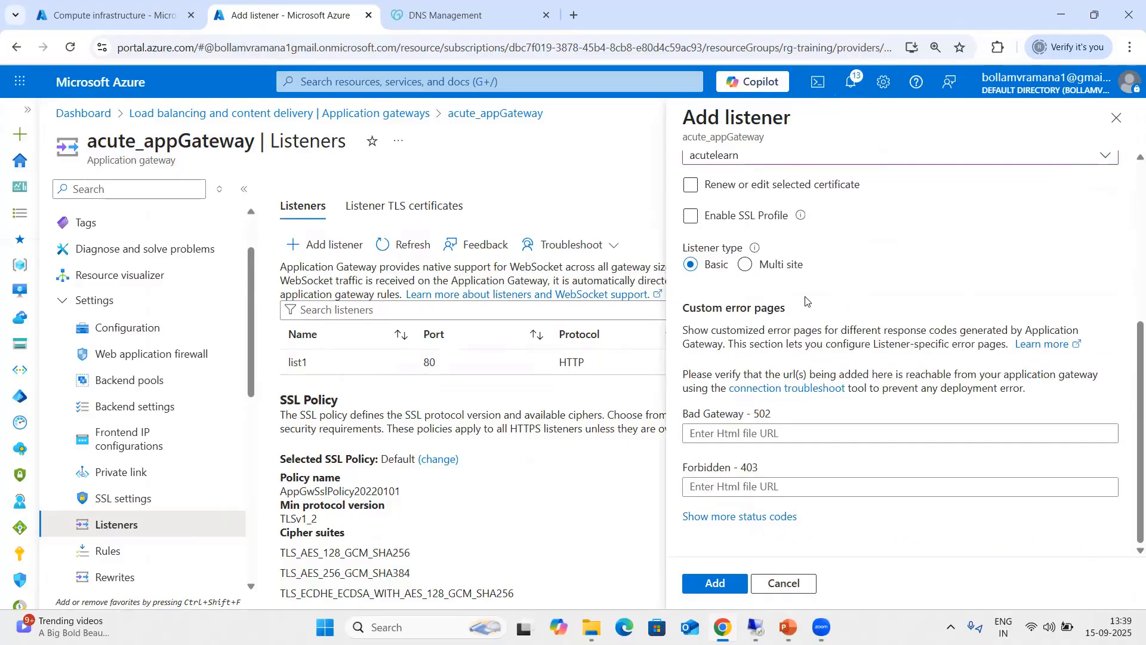
pyautogui.click(758, 263)
pyautogui.click(738, 365)
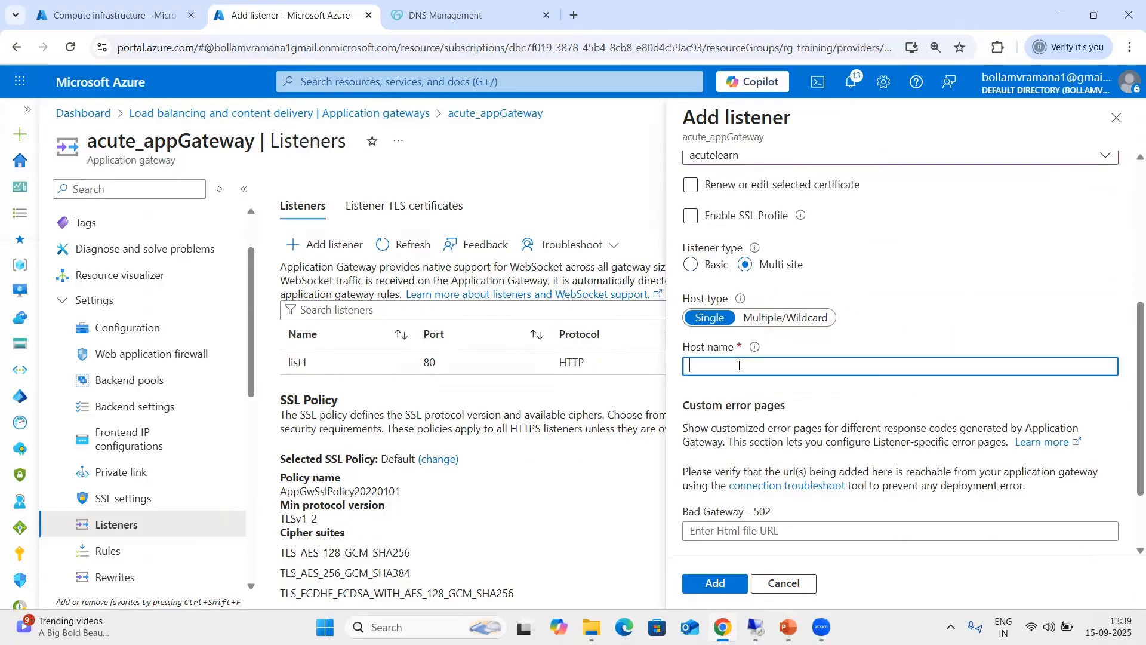
pyautogui.write('hrms.acu')
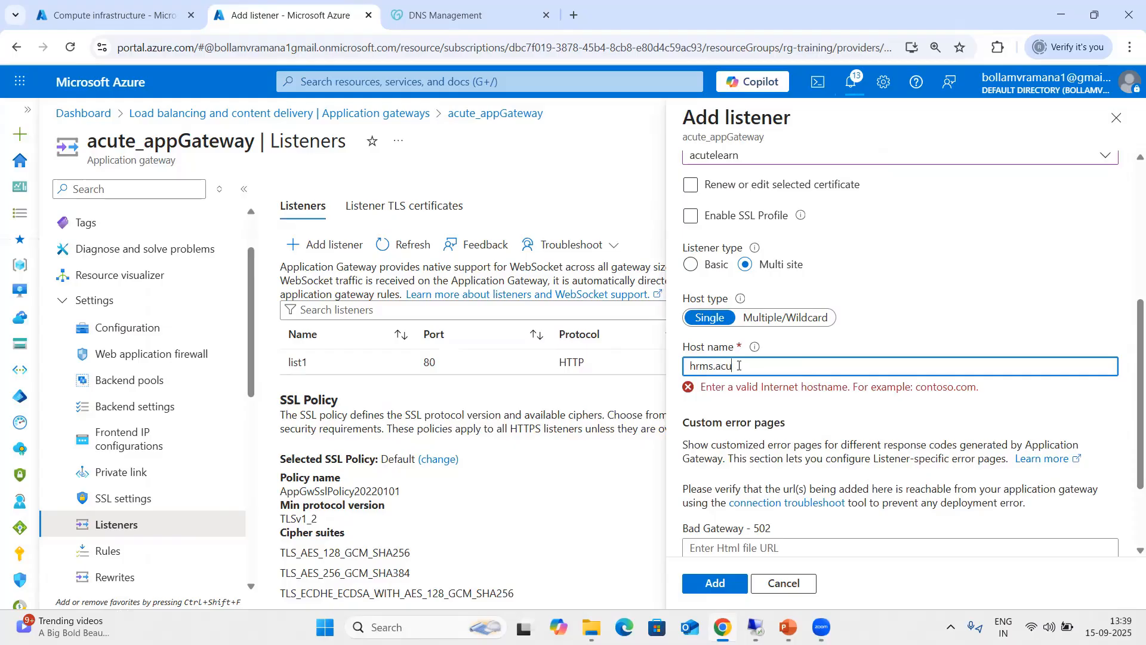
pyautogui.write('telearn.com')
pyautogui.scroll(-3, 815, 413)
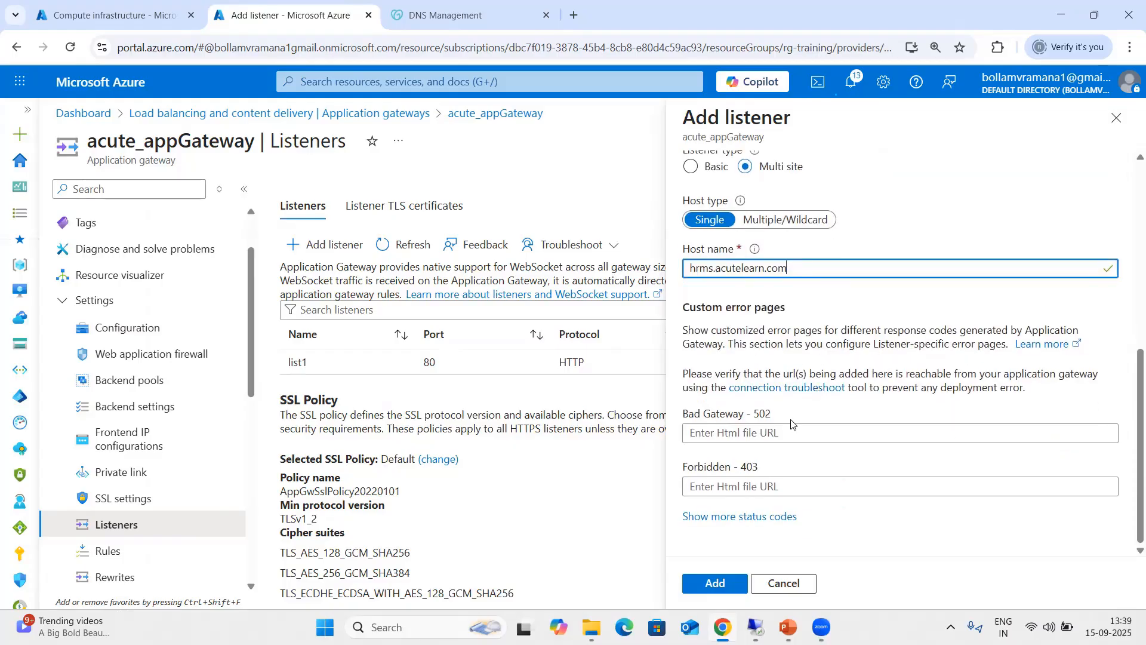
pyautogui.click(725, 588)
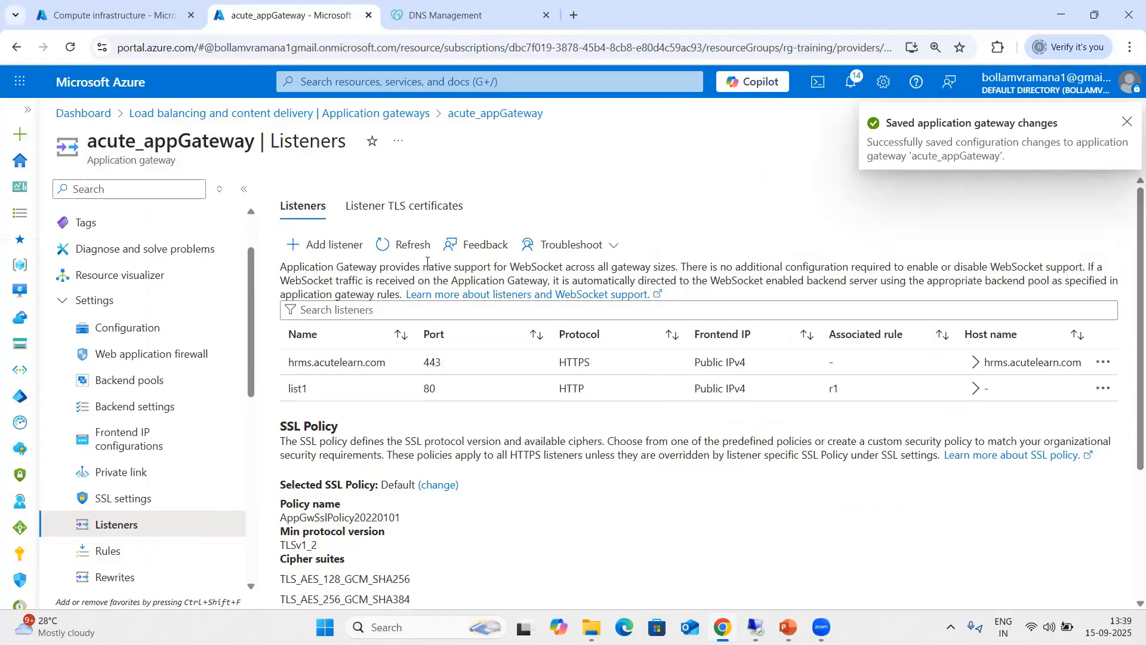
pyautogui.click(402, 250)
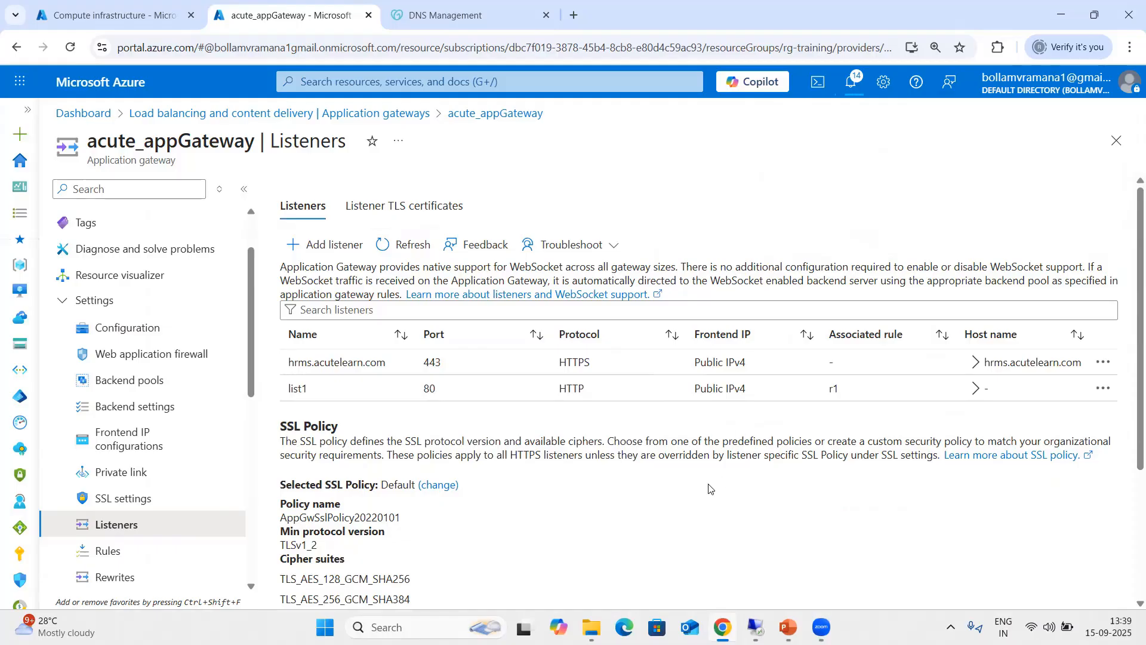
# - Start a new routing rule named hrms.acutelearn.com with priority 20 and the hrms.acutelearn.com listener
pyautogui.scroll(-2, 713, 481)
pyautogui.scroll(2, 632, 454)
pyautogui.scroll(-2, 114, 417)
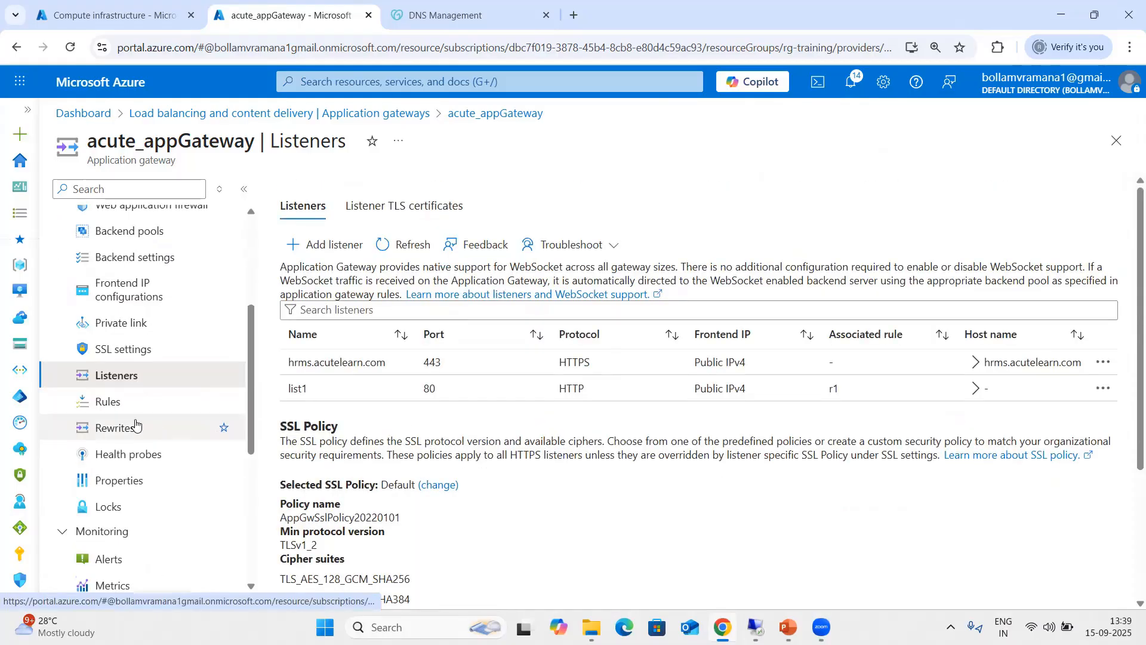
pyautogui.click(108, 401)
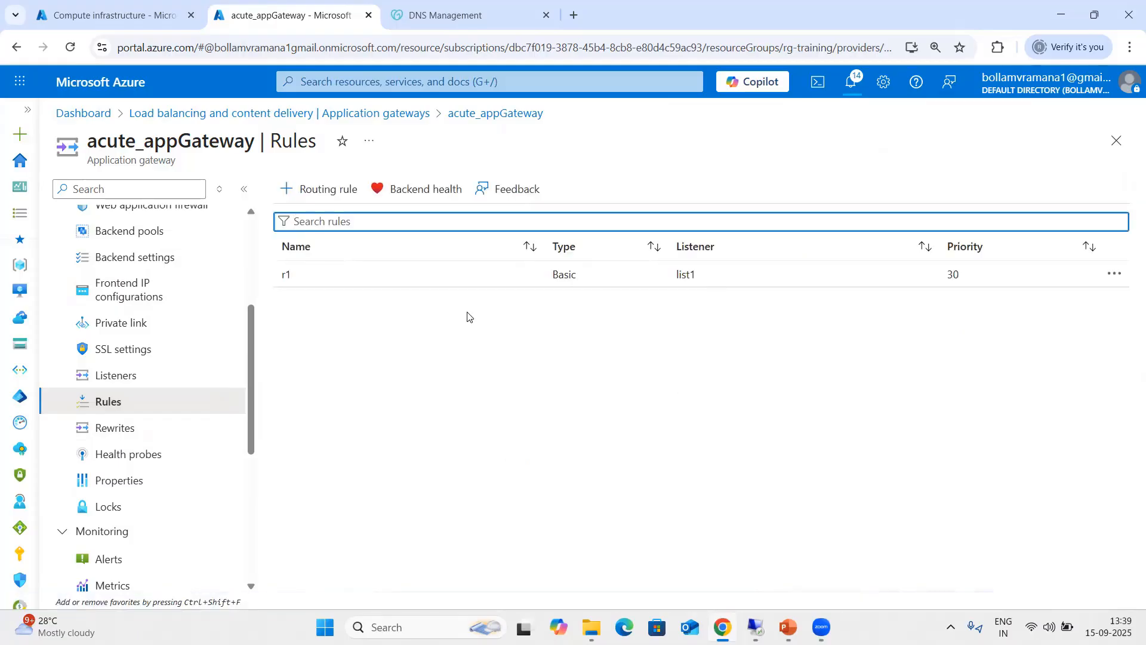
pyautogui.click(307, 191)
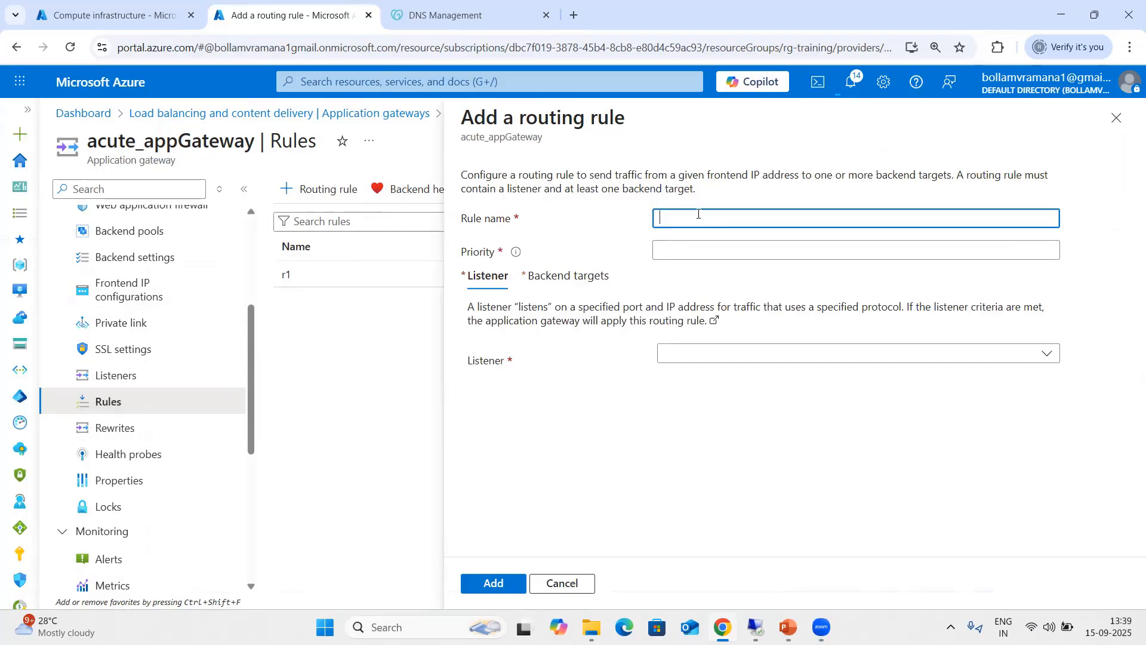
pyautogui.write('hrms.acutelearn.com')
pyautogui.press('Tab')
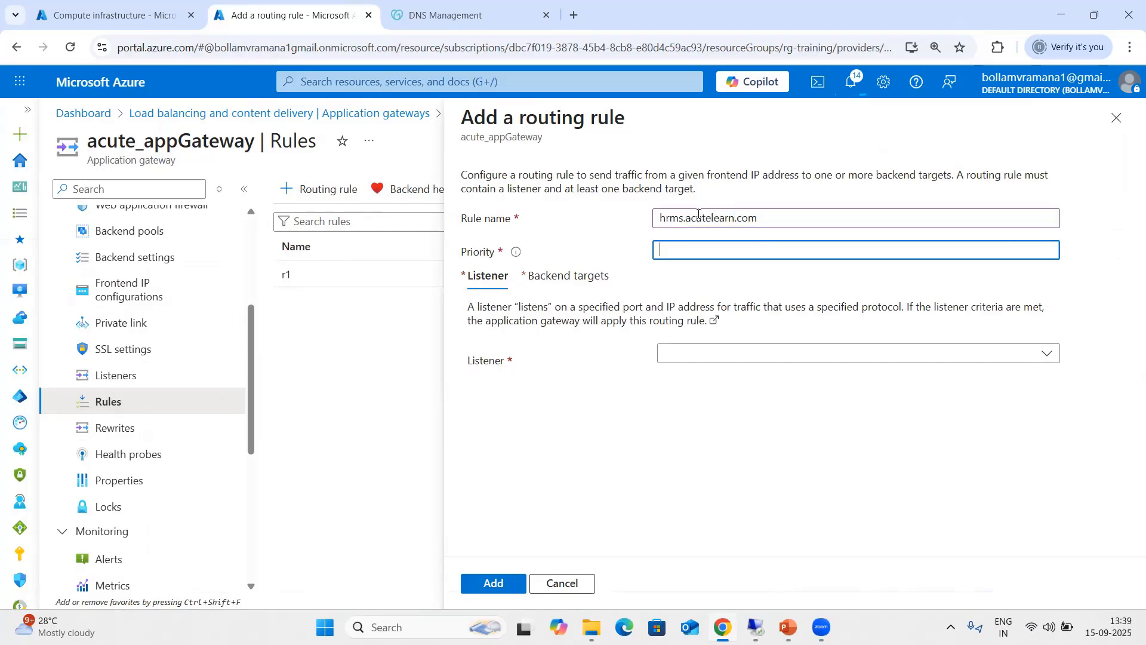
pyautogui.write('20')
pyautogui.press('Tab')
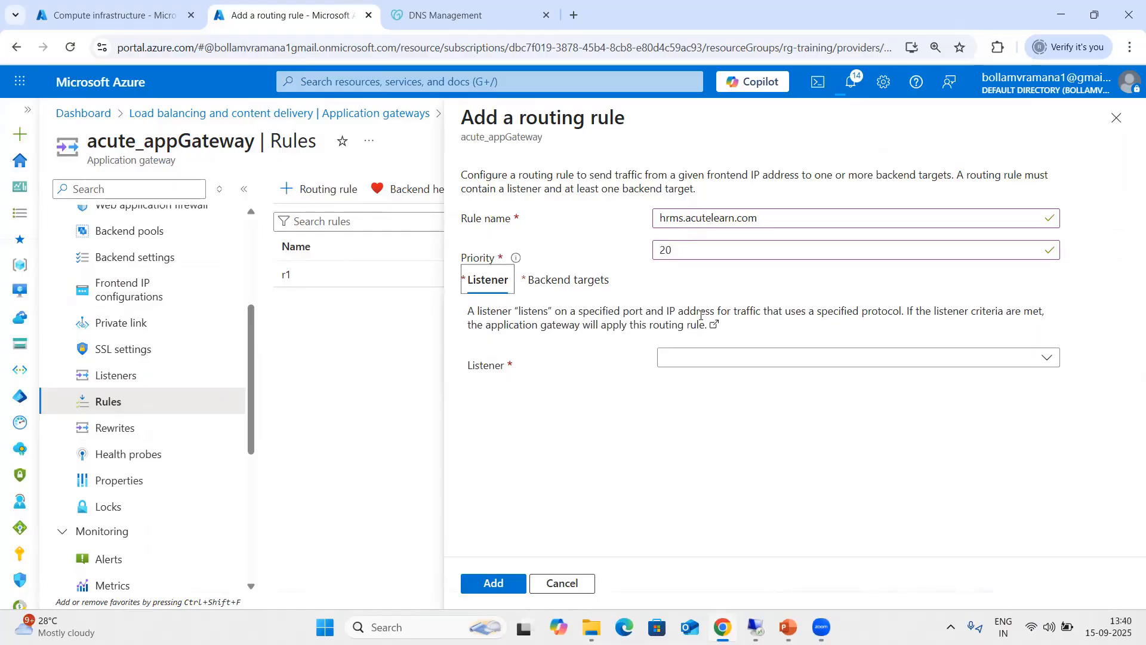
pyautogui.click(713, 357)
pyautogui.click(707, 380)
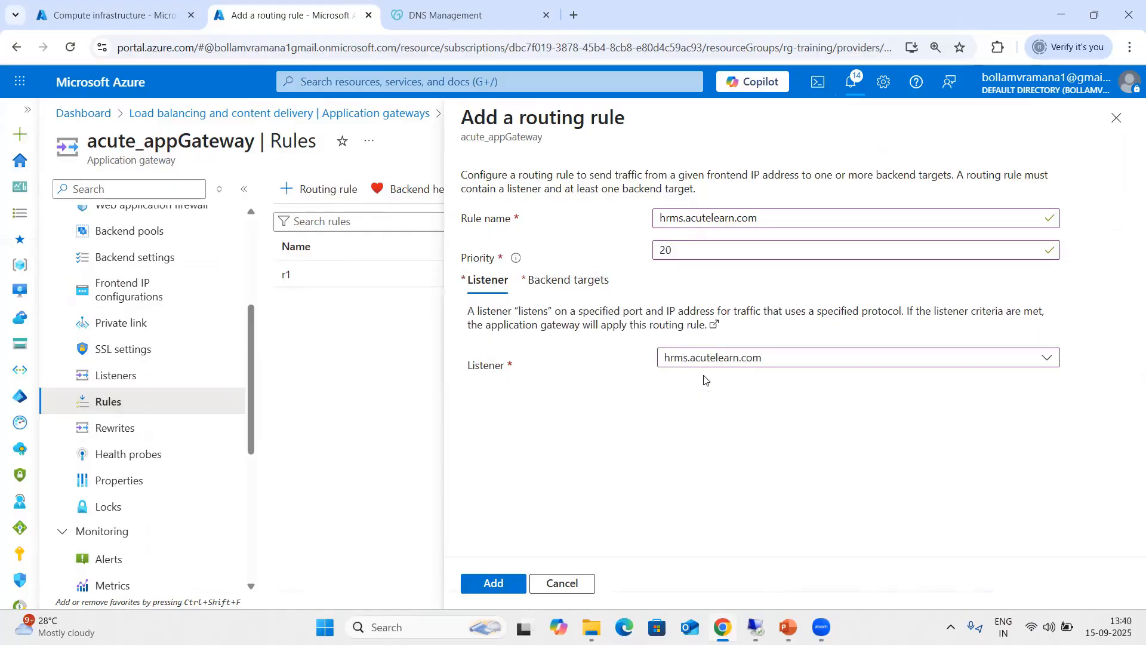
# - Check the routing diagram in PowerPoint, and set the routing rule's backend target to the hrms backend pool
pyautogui.click(565, 282)
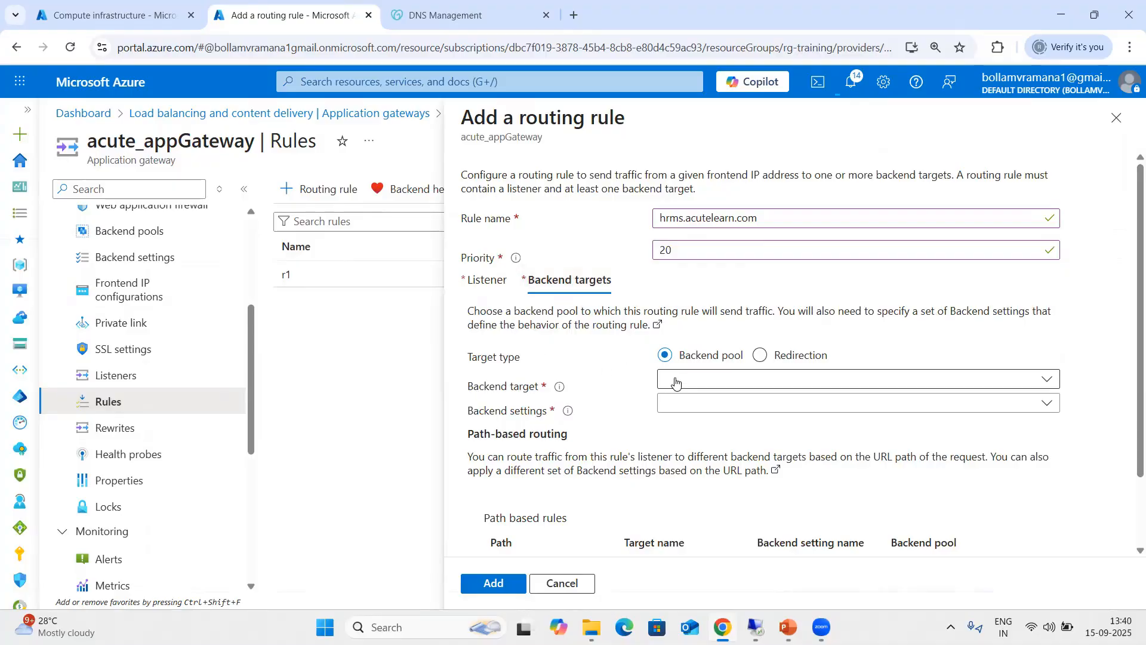
pyautogui.hotkey('alt', 'Tab')
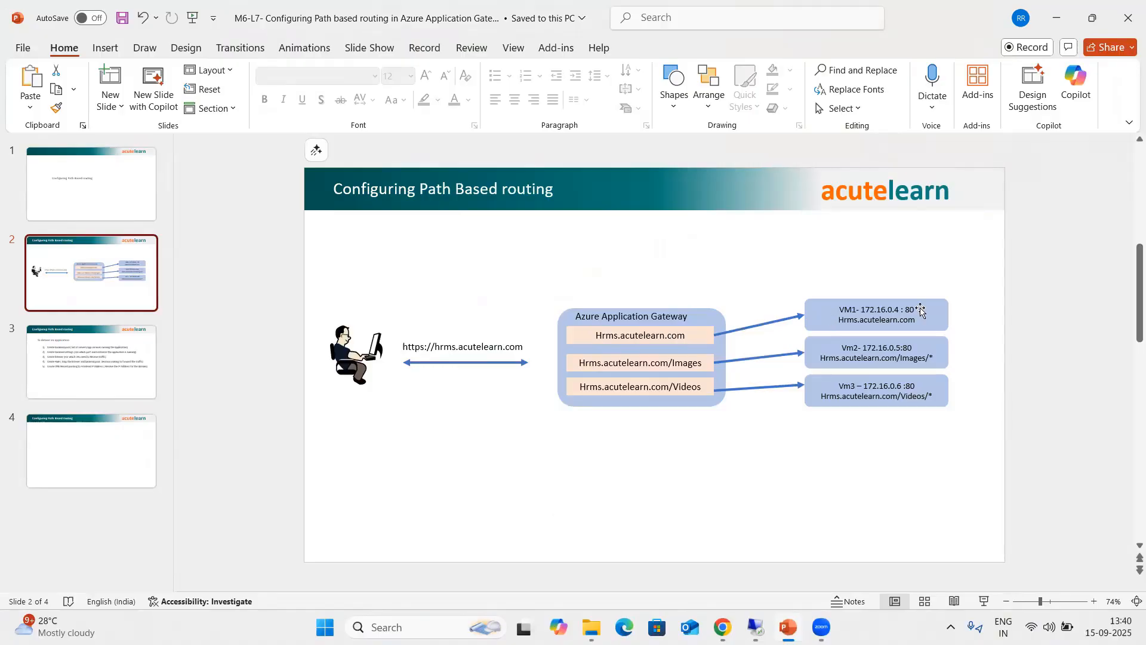
pyautogui.moveTo(722, 626)
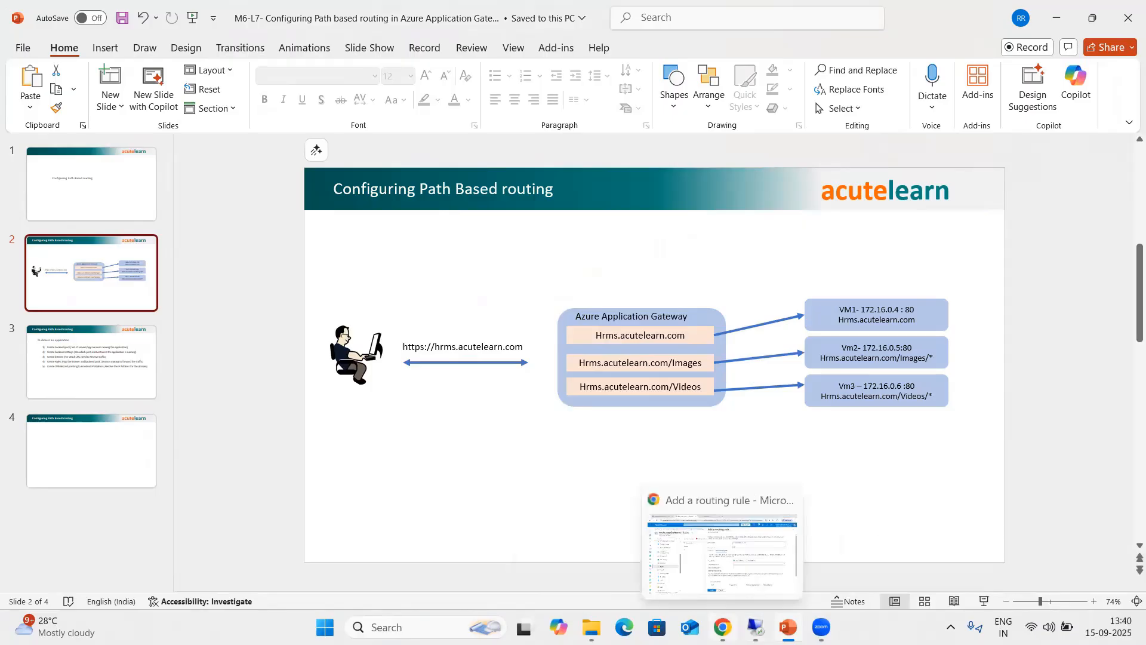
pyautogui.click(669, 555)
pyautogui.click(693, 382)
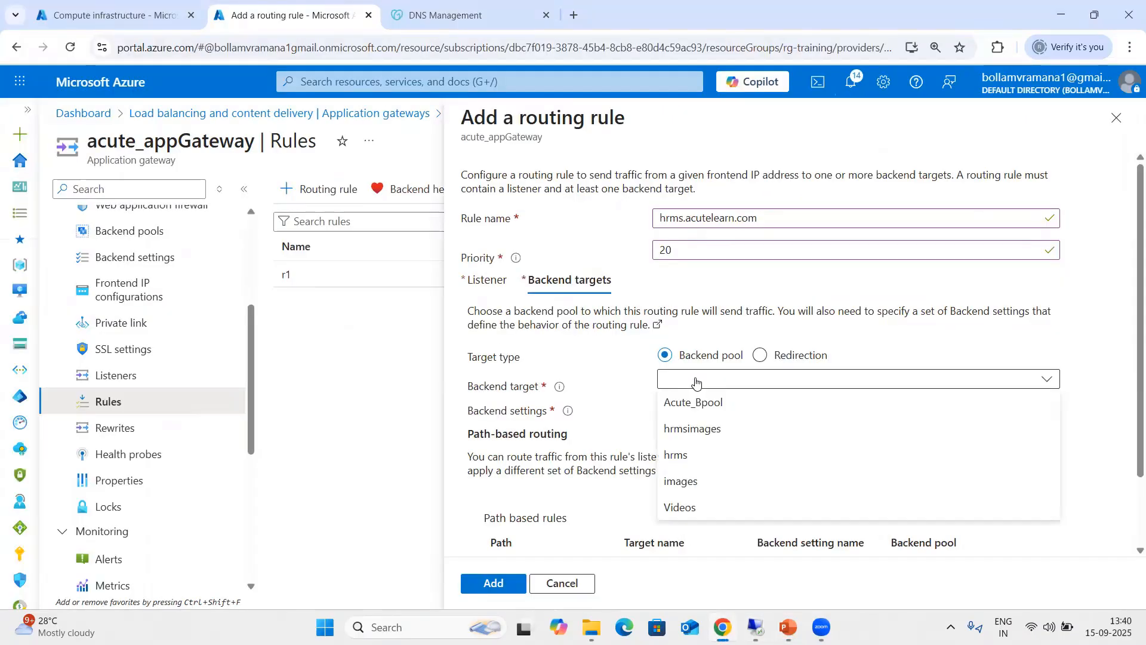
pyautogui.click(694, 456)
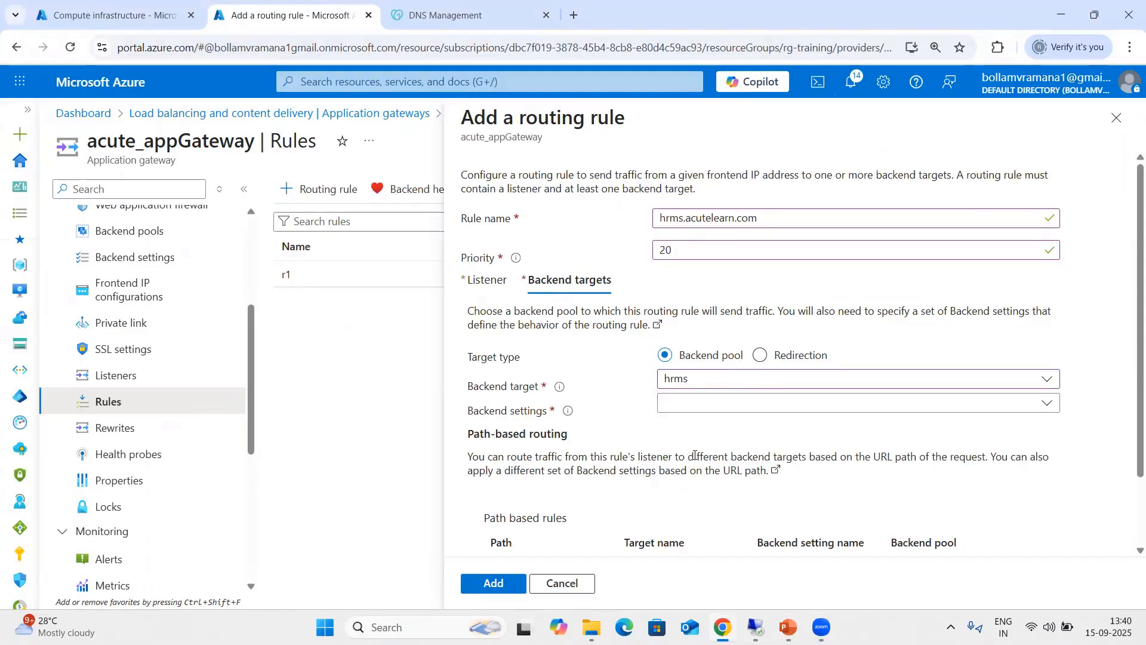
# - Set the routing rule's backend settings to hrms_Be_Settings and start a path-based target with the path /images/*
pyautogui.click(712, 411)
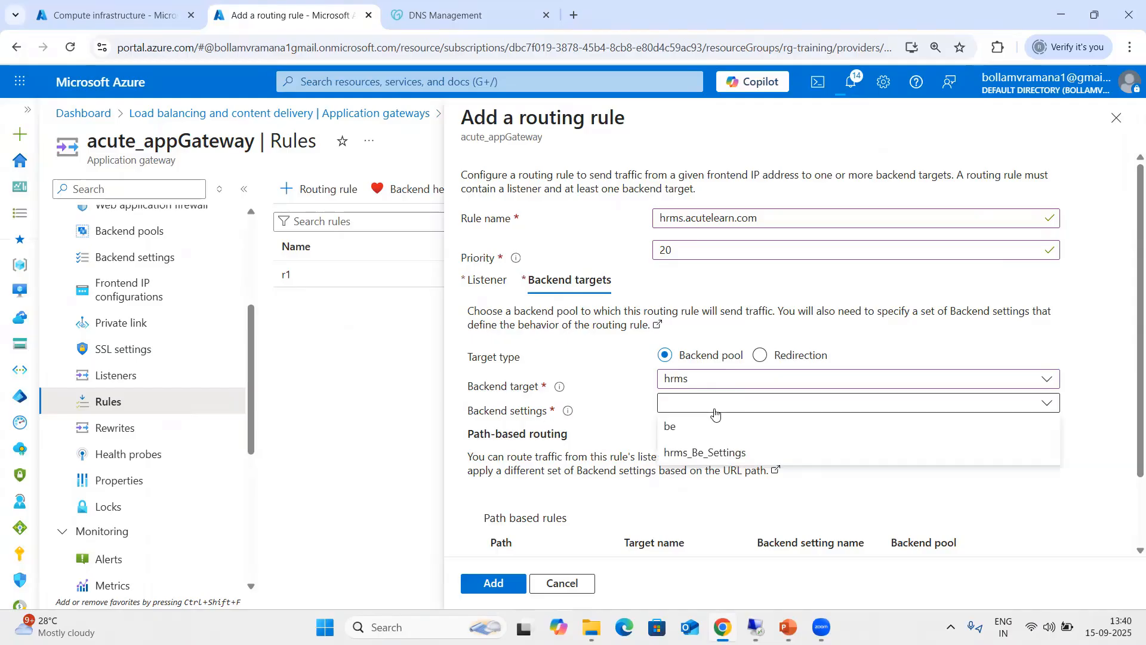
pyautogui.click(700, 454)
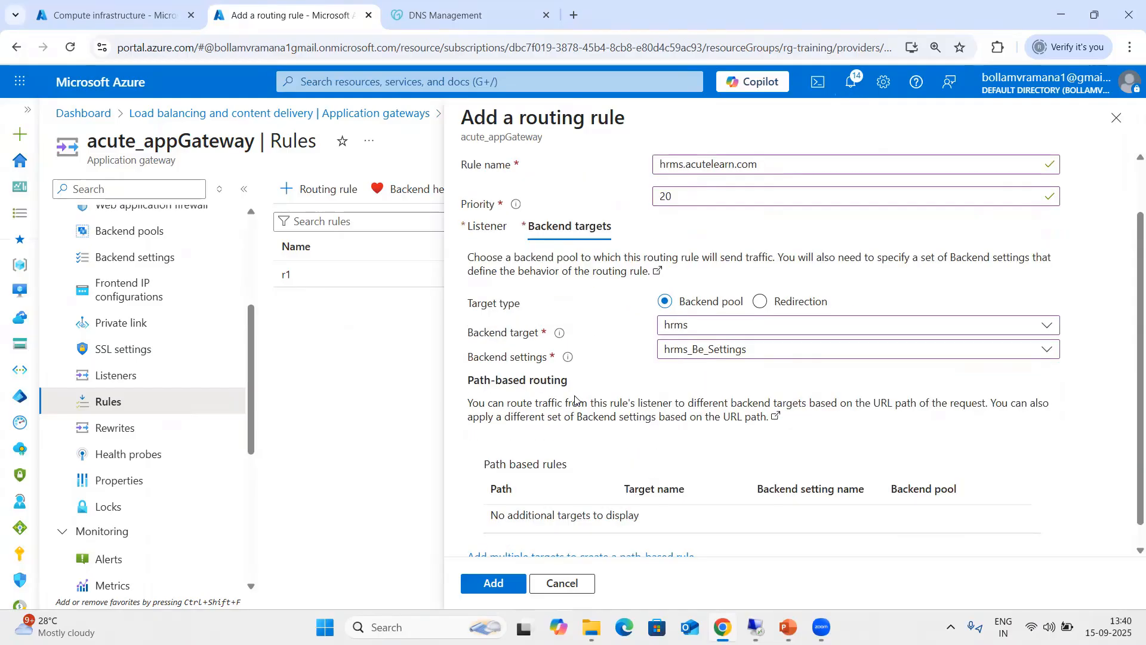
pyautogui.scroll(-2, 597, 394)
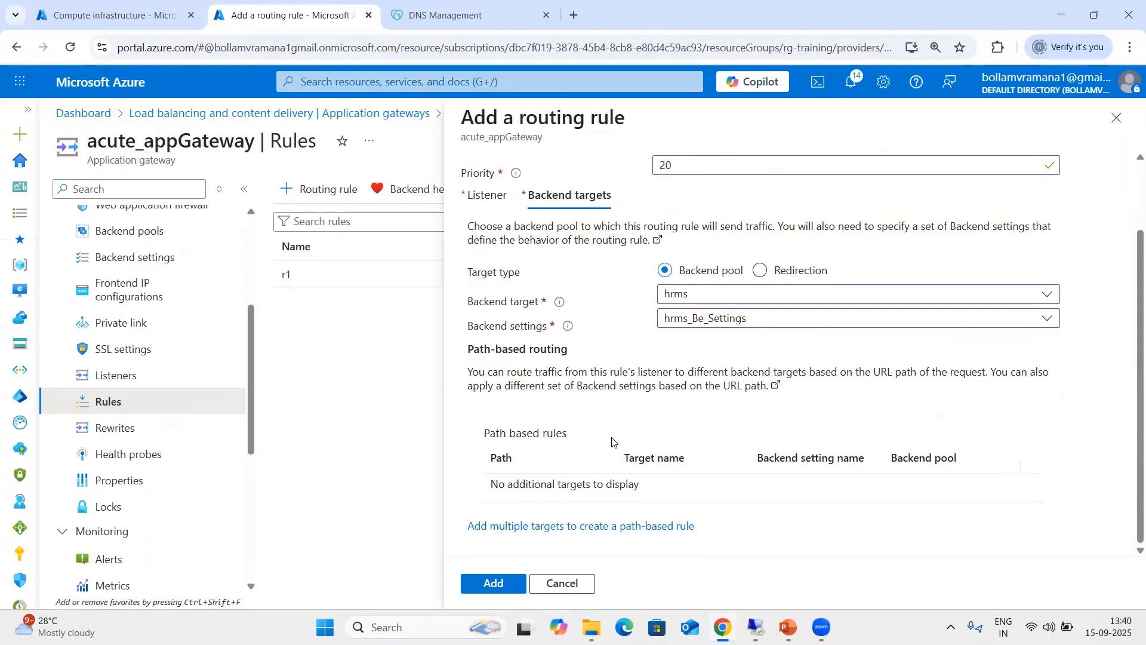
pyautogui.click(550, 529)
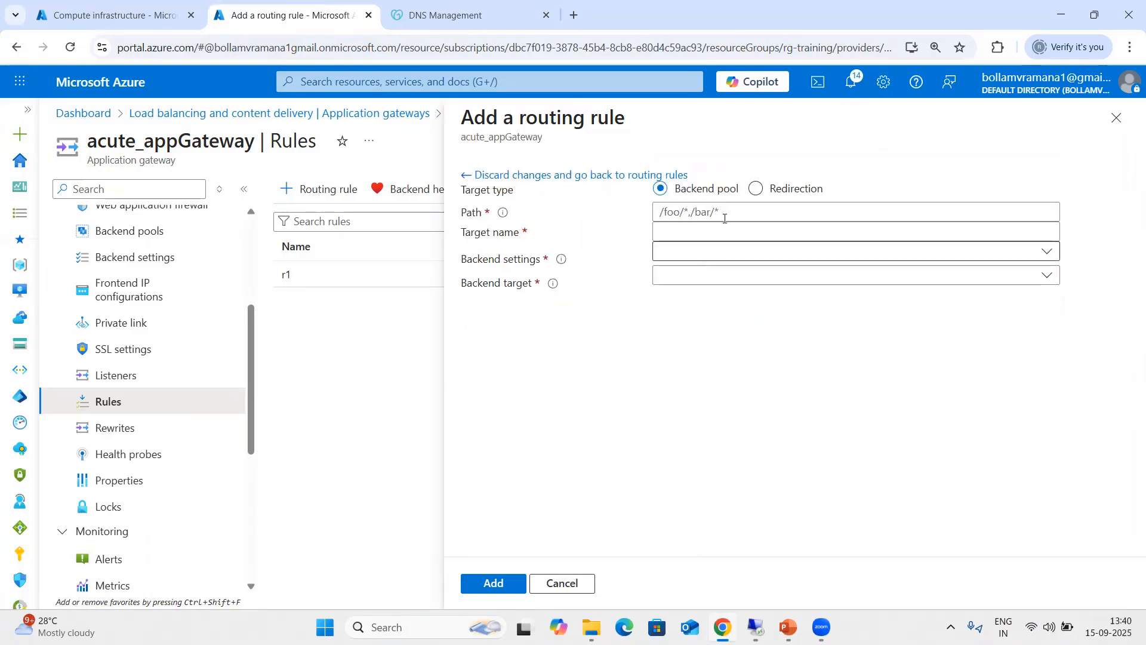
pyautogui.click(731, 210)
pyautogui.write('/')
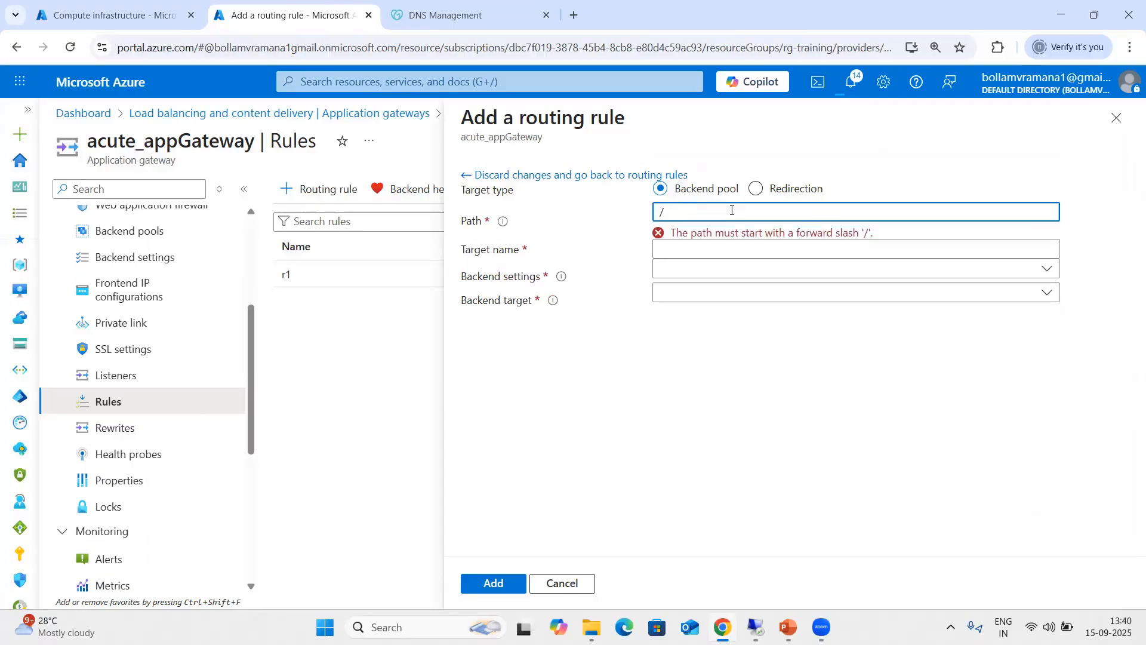
pyautogui.write('images/*')
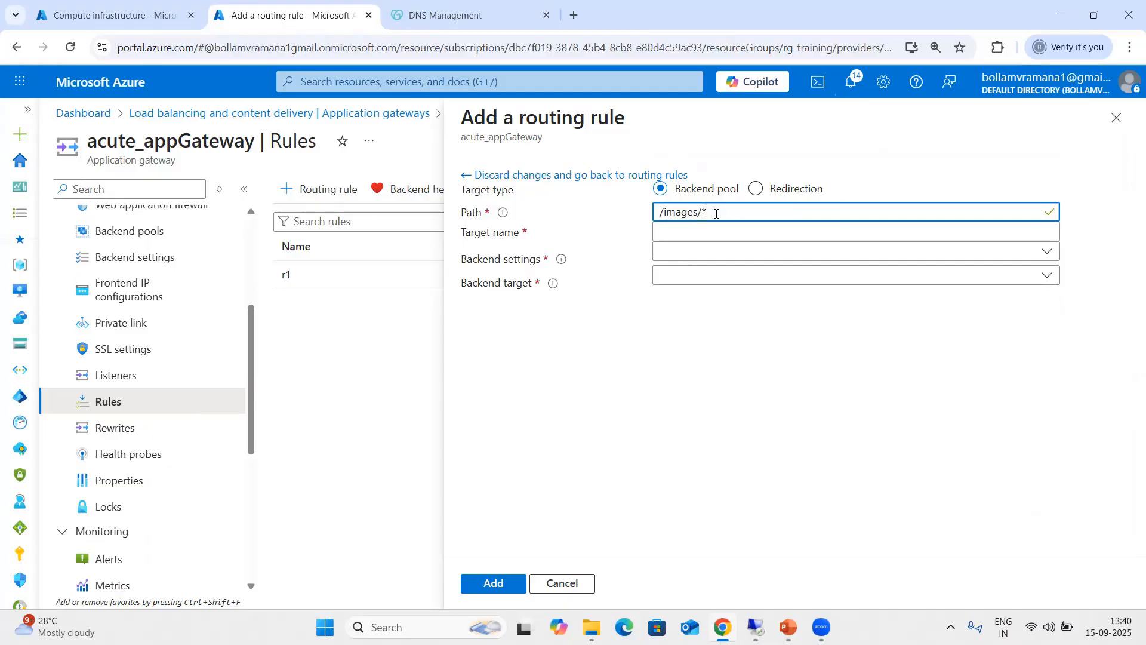
# - Name the path target Images, assign hrms_Be_Settings and the images backend pool, and add it to the routing rule
pyautogui.click(689, 257)
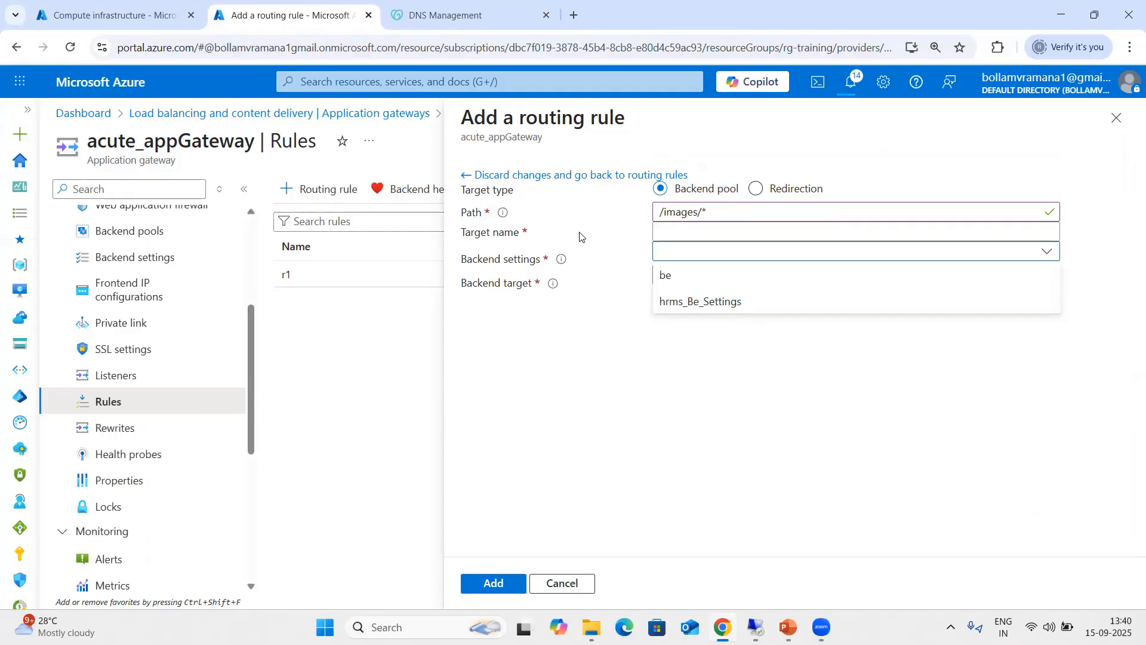
pyautogui.click(670, 230)
pyautogui.click(682, 234)
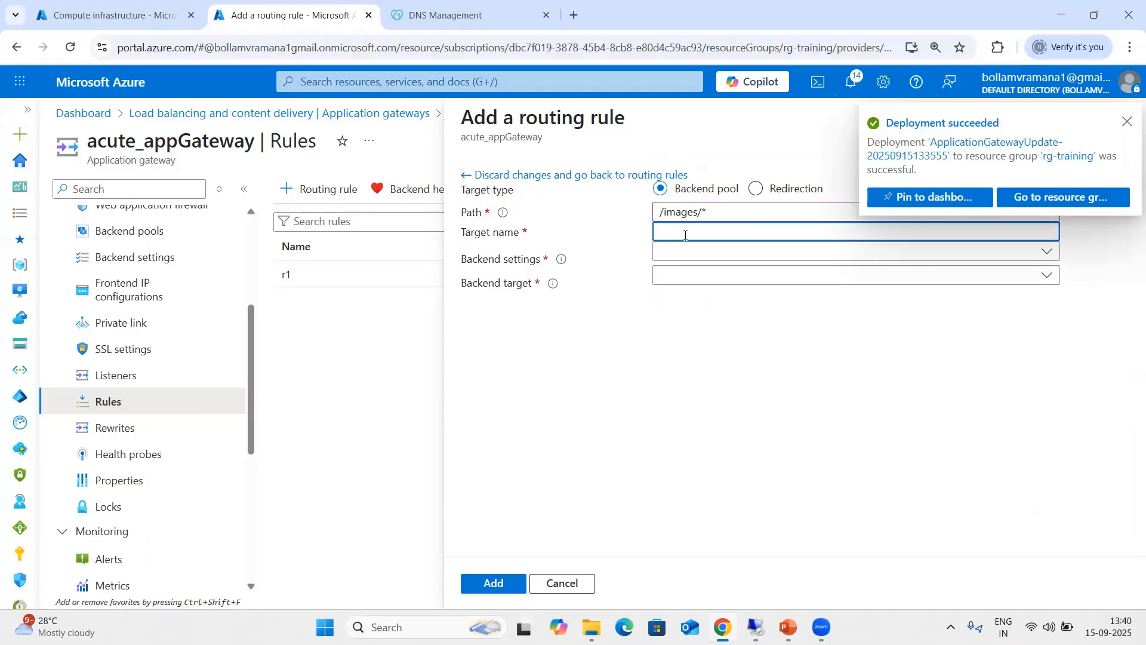
pyautogui.write('Images')
pyautogui.click(687, 258)
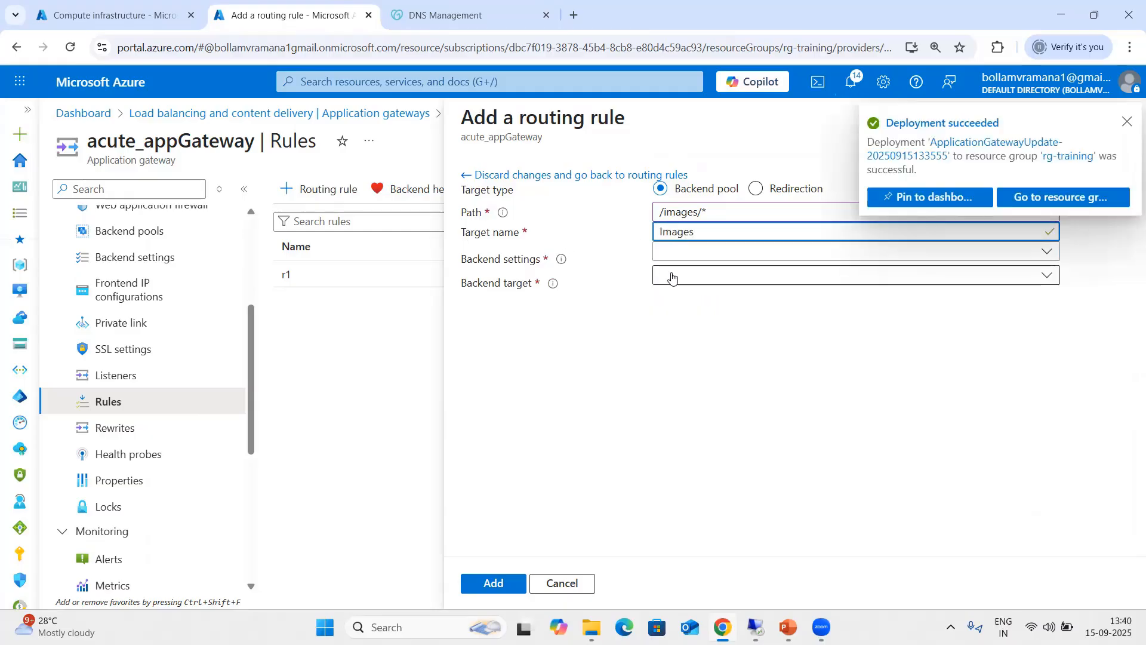
pyautogui.click(686, 302)
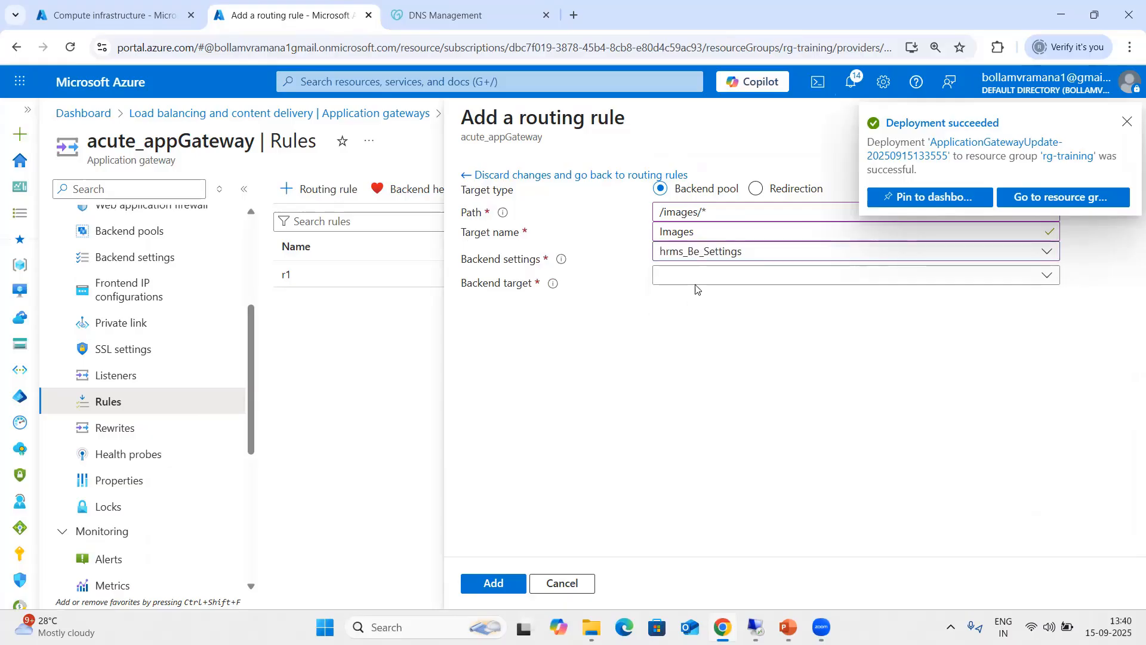
pyautogui.click(702, 282)
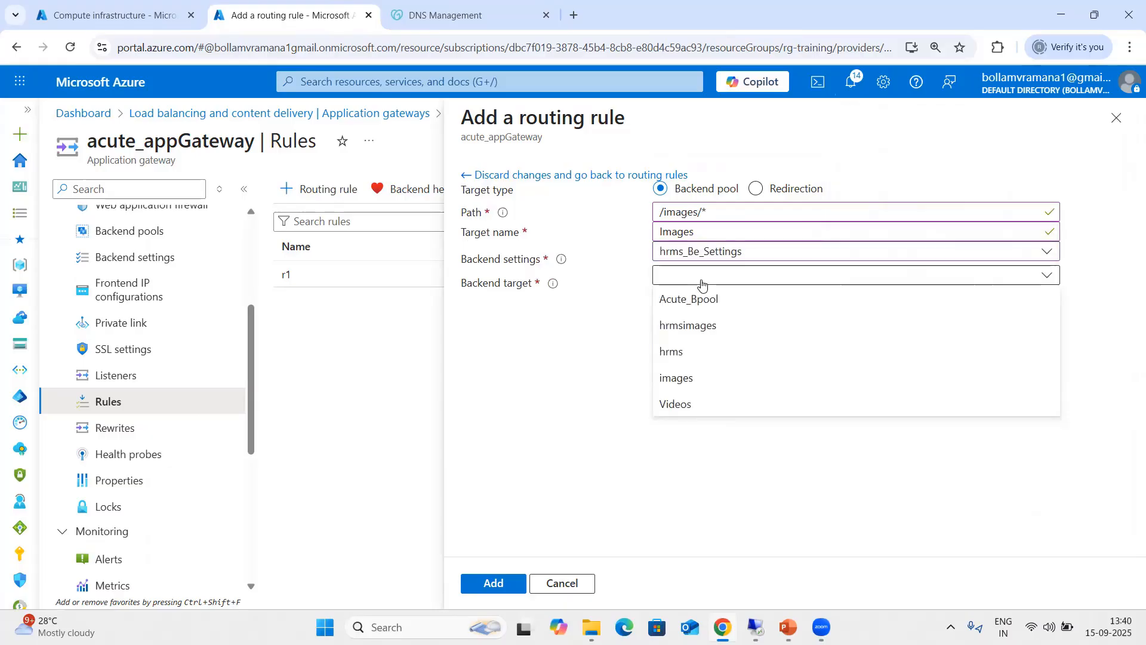
pyautogui.click(683, 379)
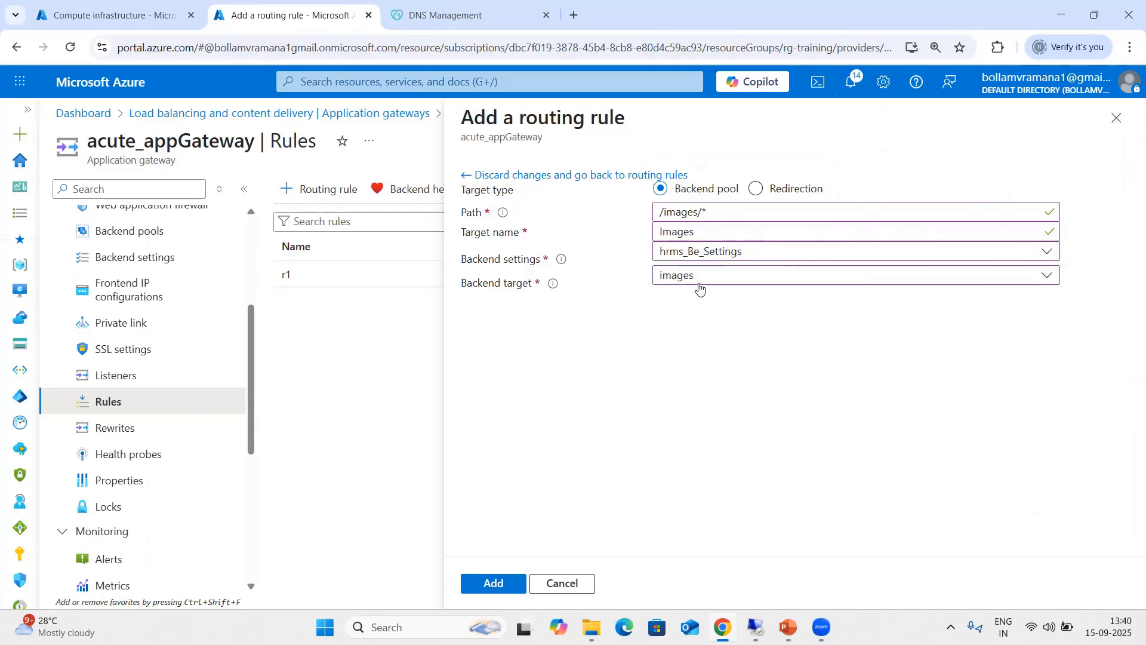
pyautogui.click(492, 583)
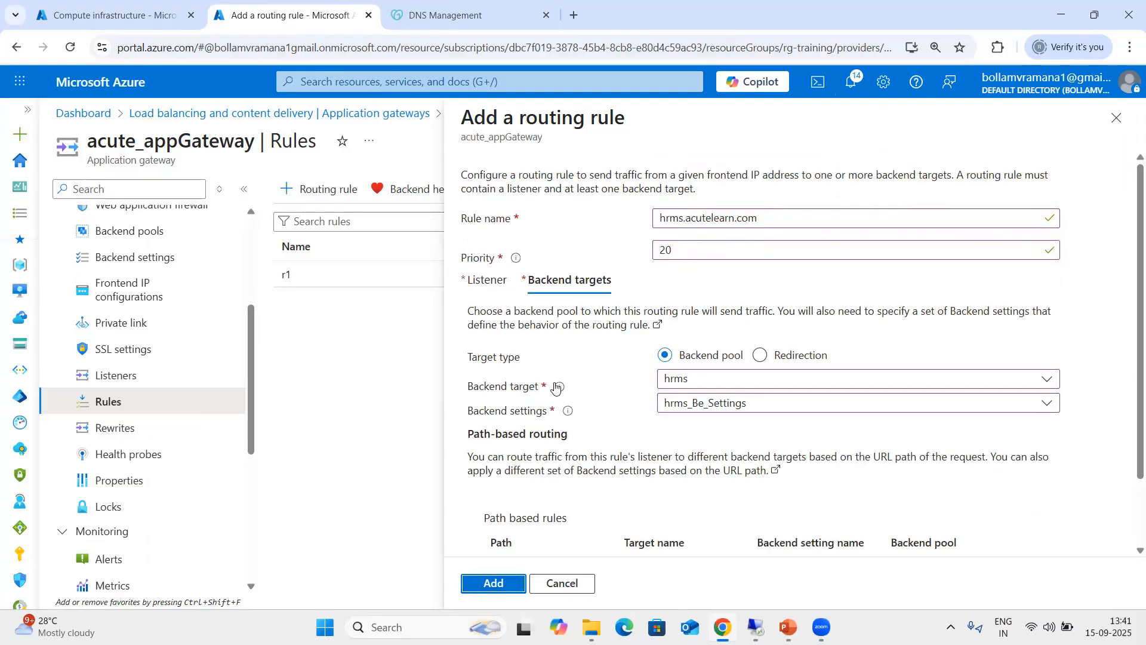
# - Start a second path-based target with the path /video/* and the target name Video
pyautogui.scroll(-2, 555, 386)
pyautogui.click(545, 524)
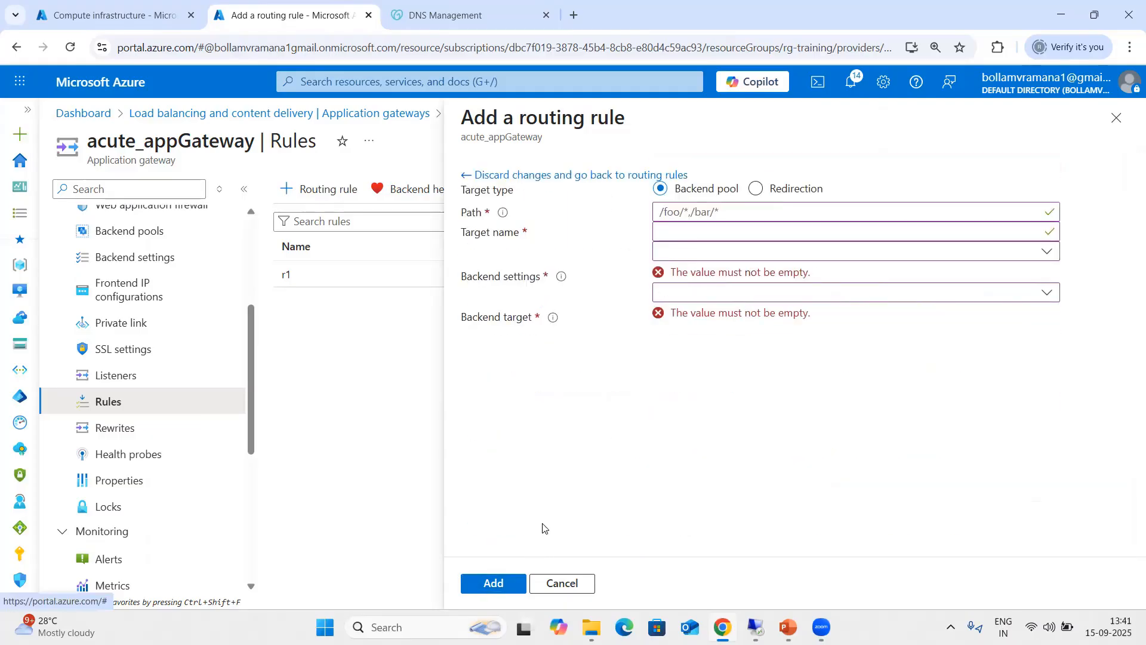
pyautogui.click(722, 213)
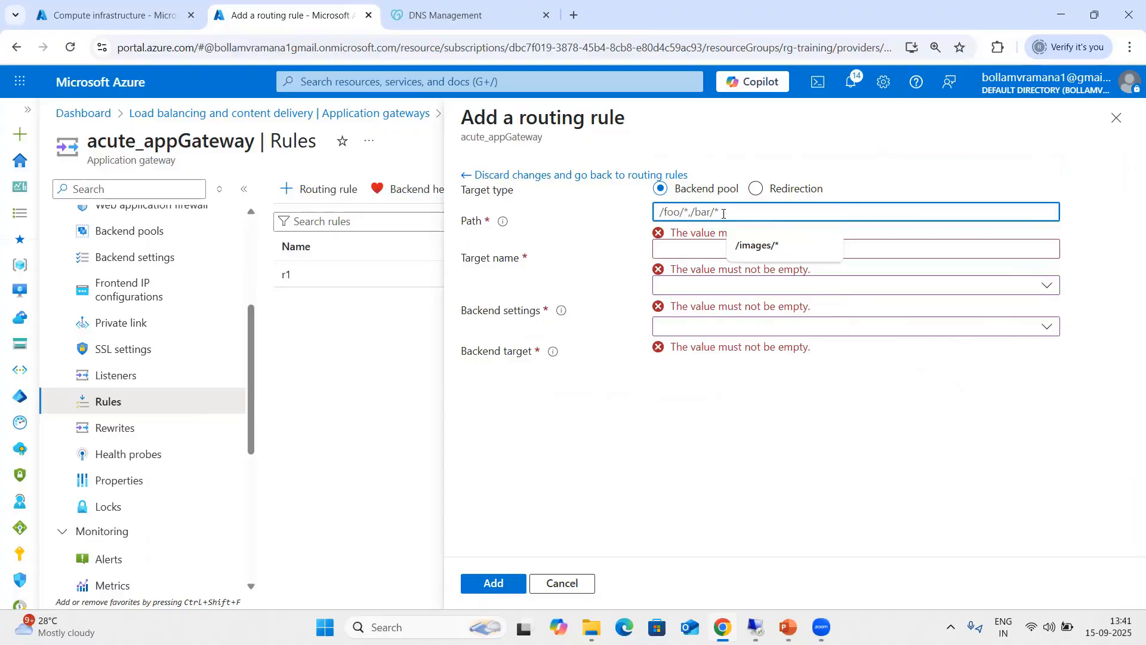
pyautogui.write('/vid')
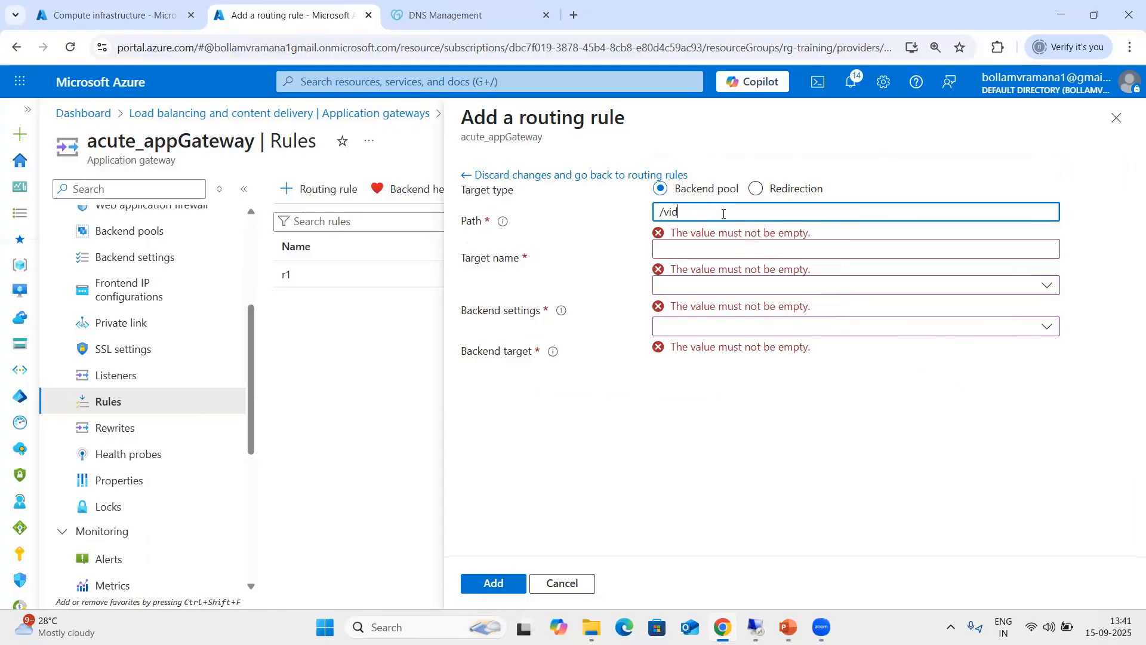
pyautogui.write('eo/*')
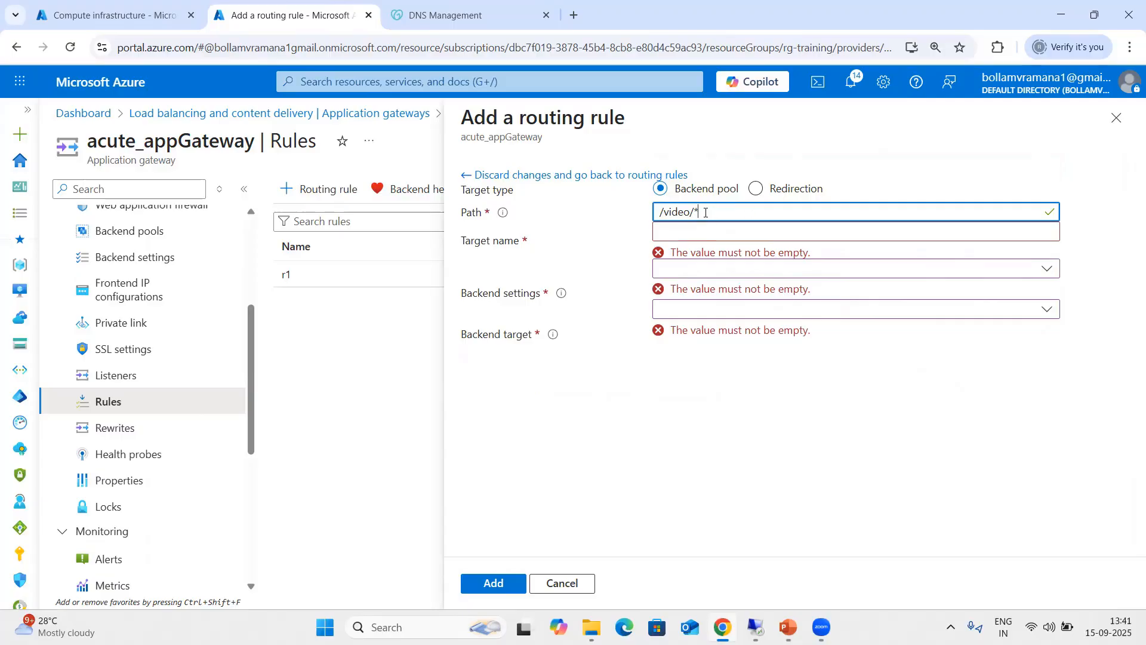
pyautogui.click(685, 235)
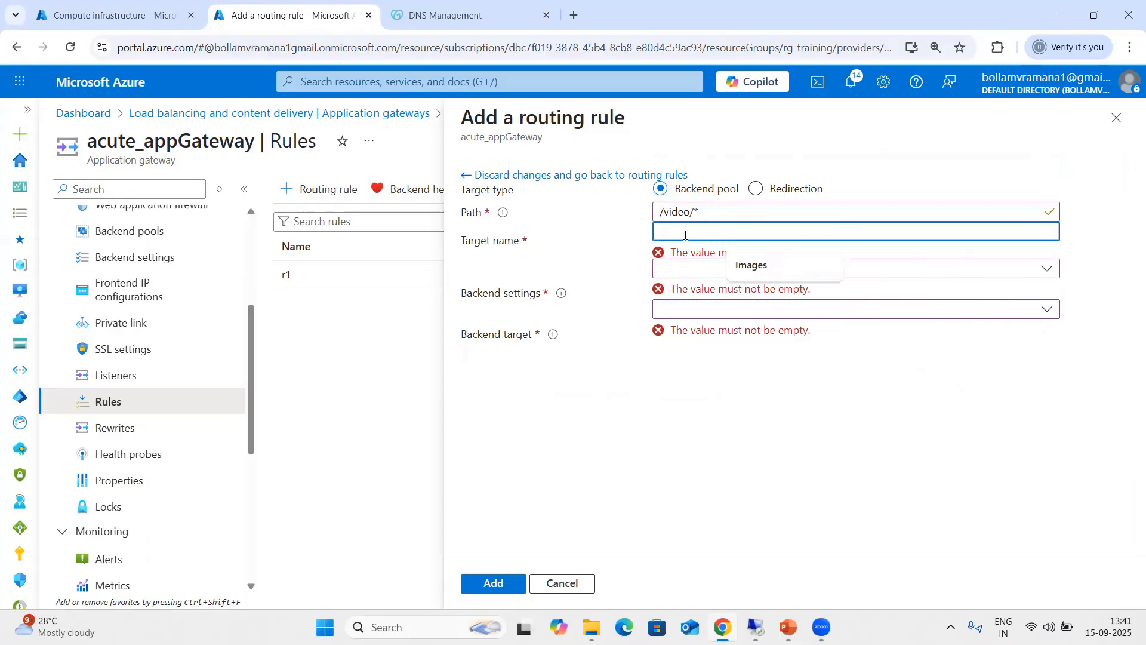
pyautogui.write('Video')
pyautogui.press('Tab')
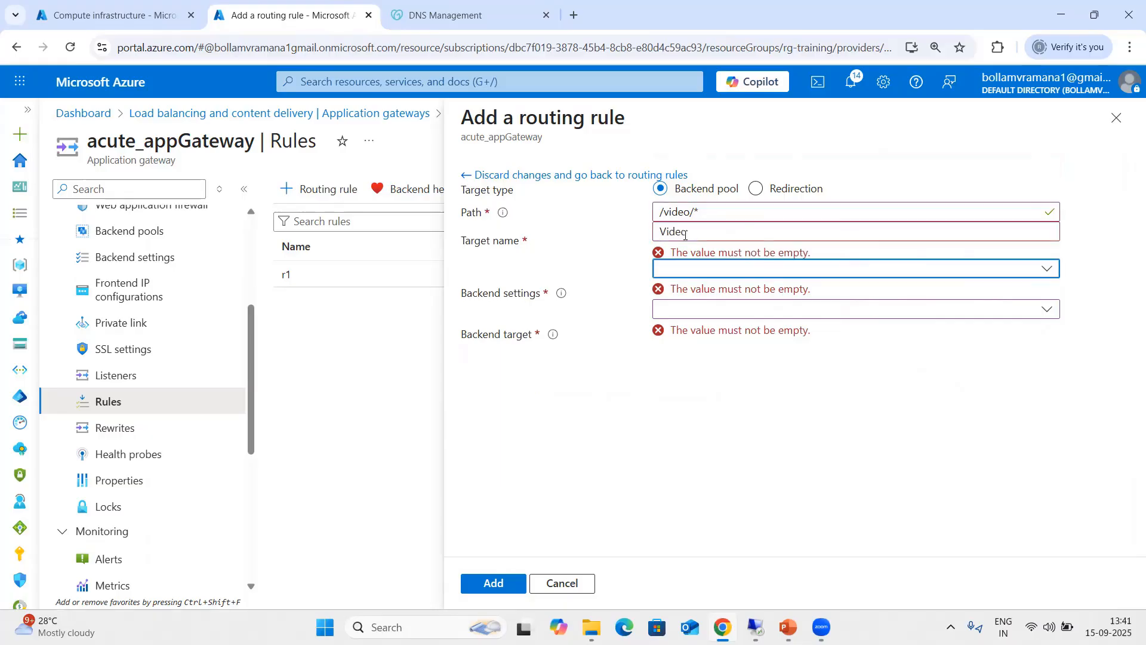
# - Assign hrms_Be_Settings and the Videos backend pool to the Video target, check the PowerPoint diagram, then add the target and save the routing rule
pyautogui.click(698, 255)
pyautogui.click(685, 299)
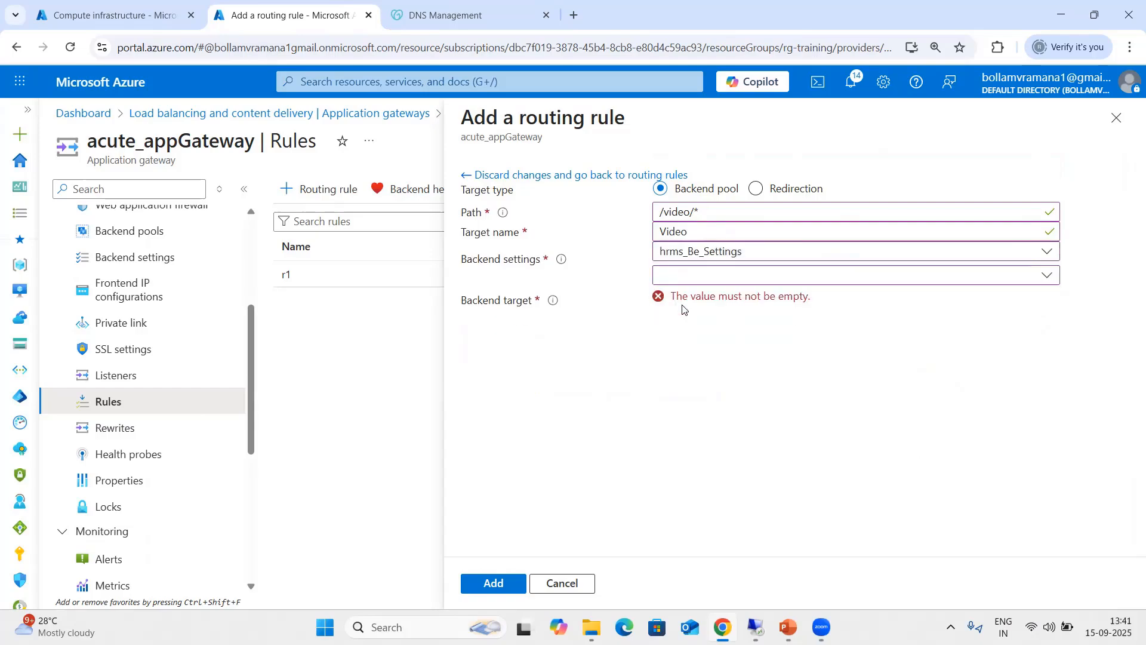
pyautogui.click(710, 276)
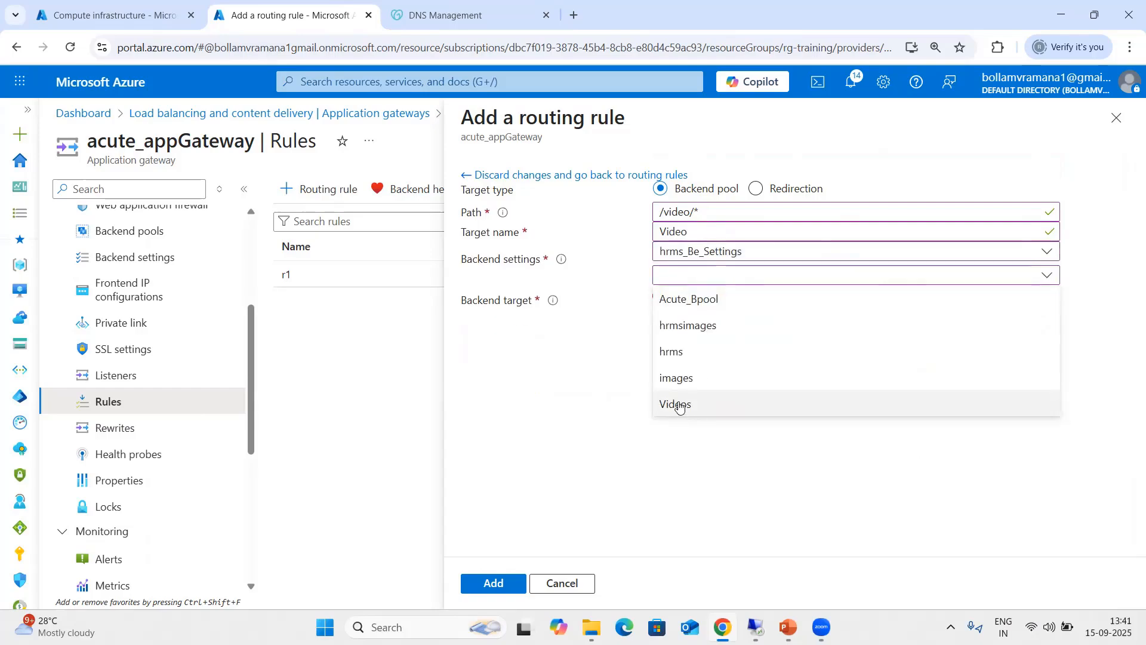
pyautogui.click(679, 405)
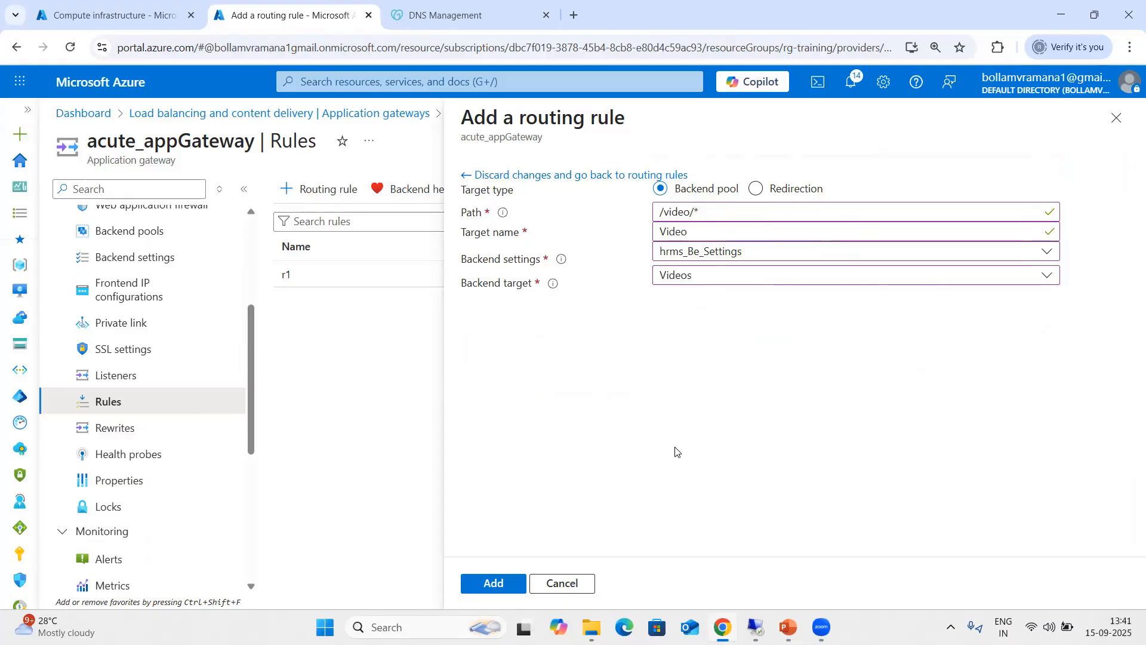
pyautogui.click(786, 626)
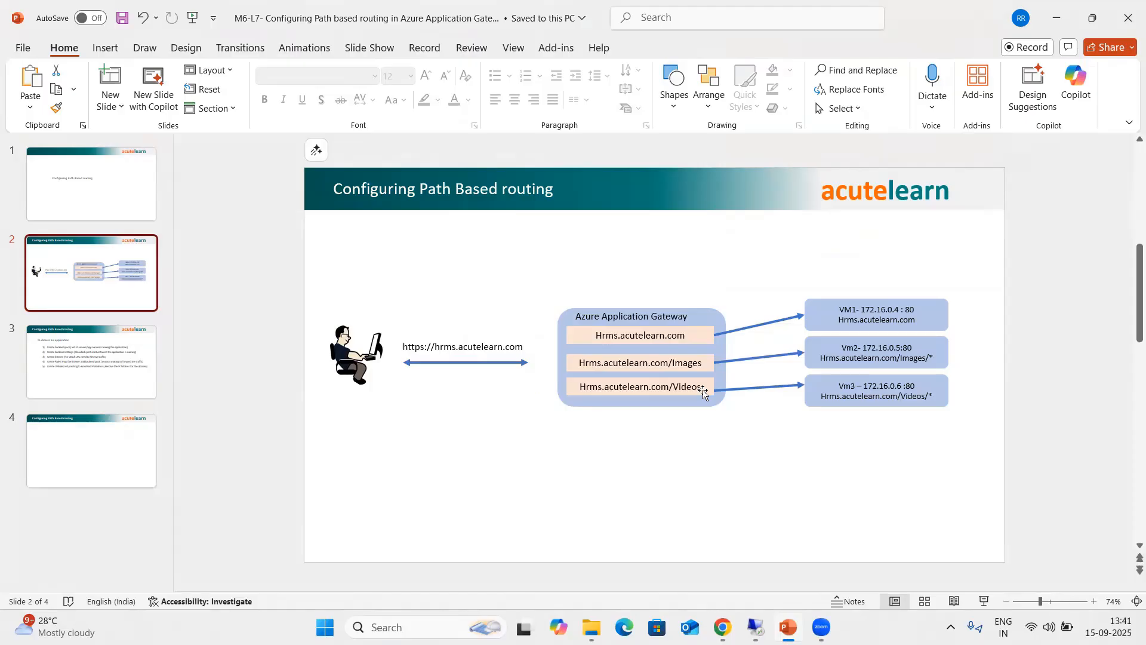
pyautogui.hotkey('alt', 'Tab')
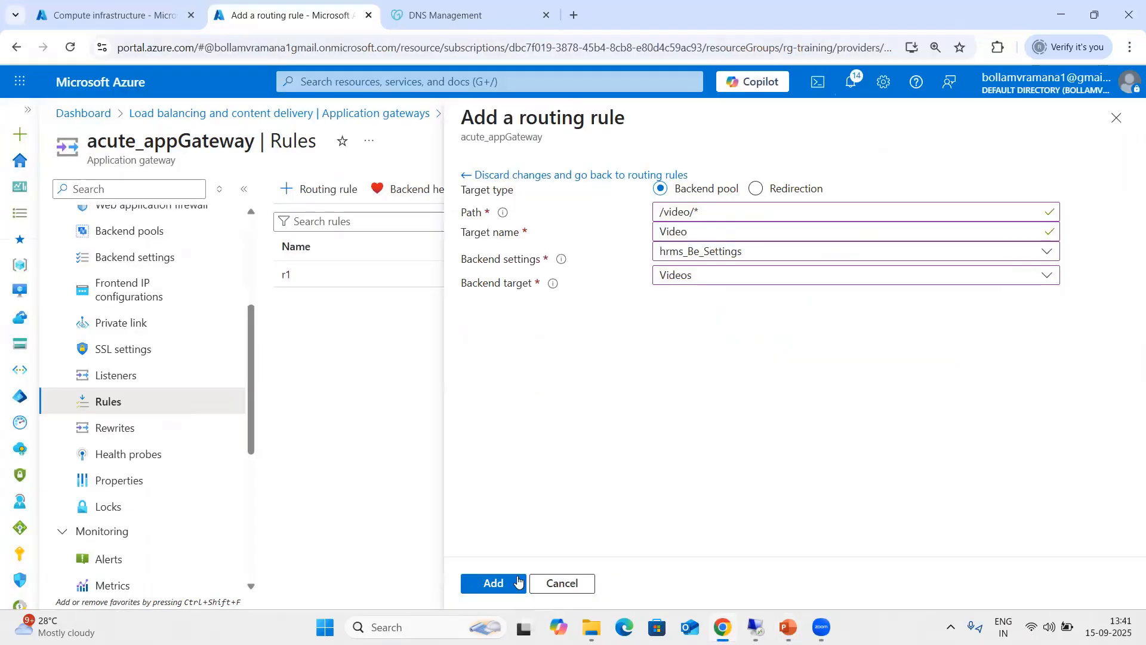
pyautogui.click(493, 583)
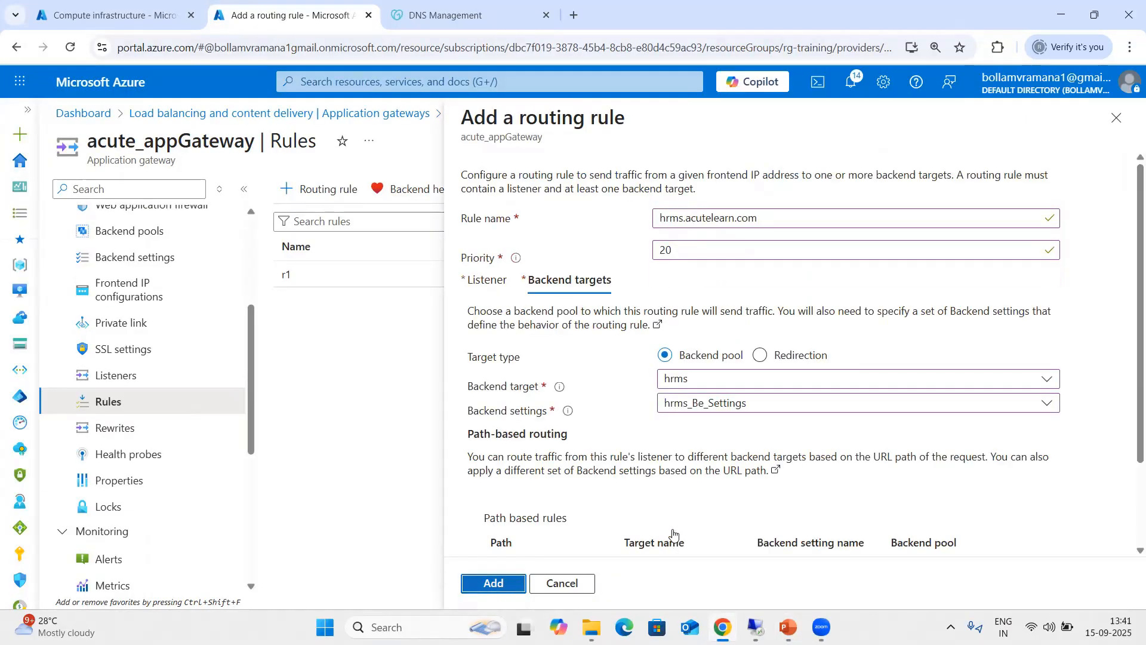
pyautogui.scroll(-2, 602, 408)
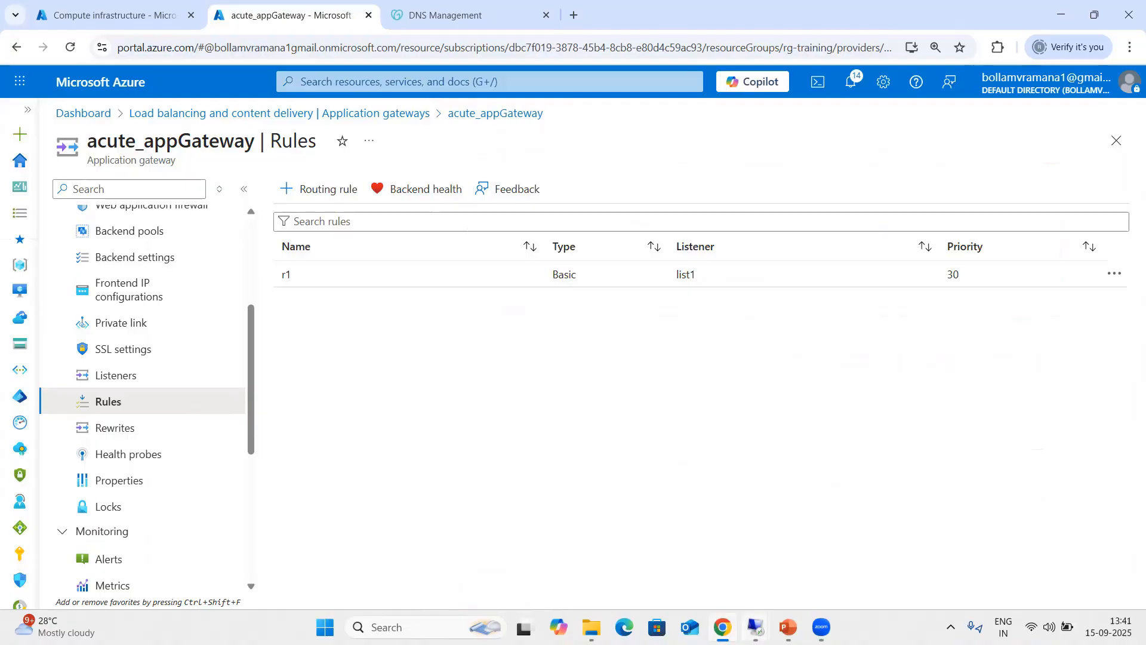
# - Check the localhost/Videos page in the Remote Desktop session and the path-based routing diagram in PowerPoint
pyautogui.moveTo(755, 627)
pyautogui.click(877, 541)
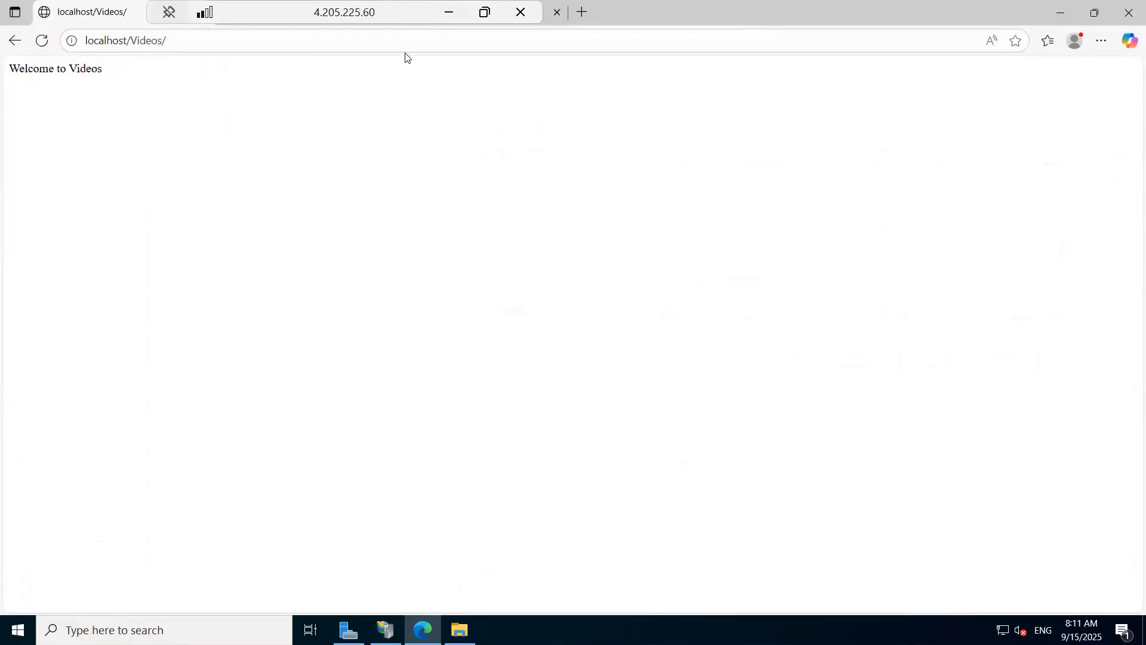
pyautogui.click(449, 12)
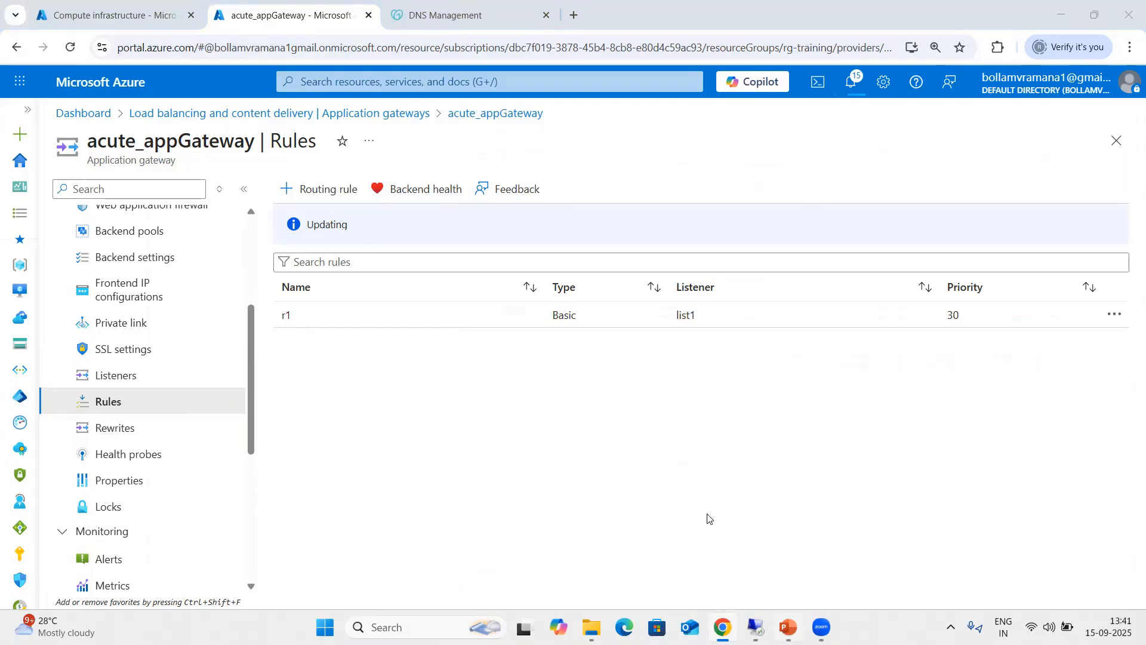
pyautogui.hotkey('alt', 'Tab')
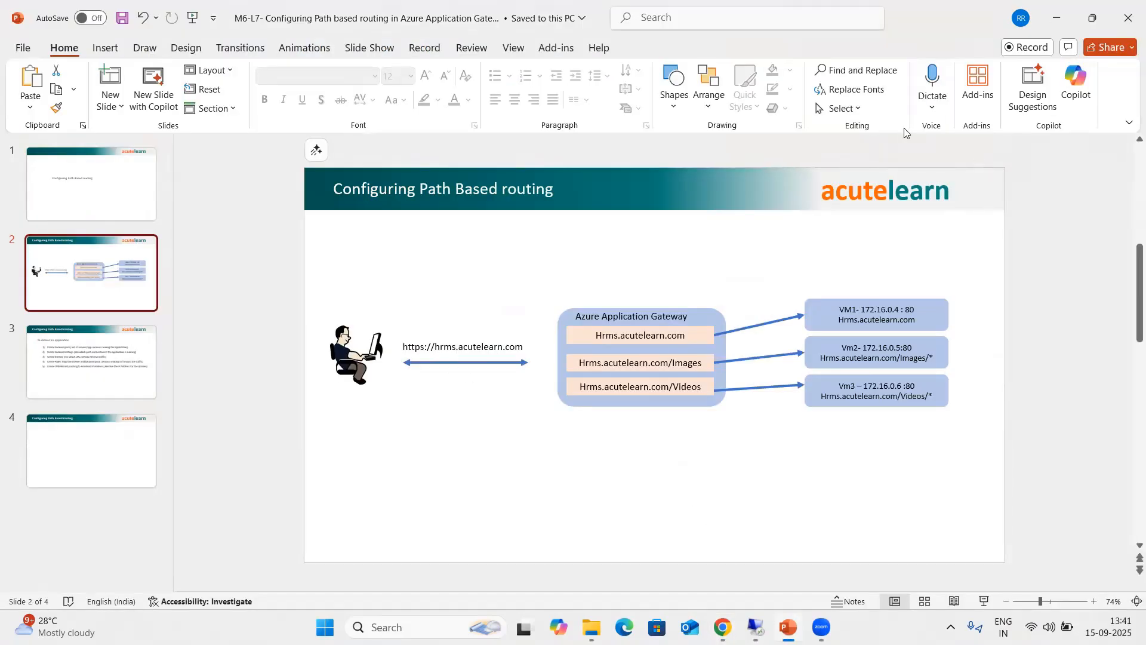
# - Return to the Azure portal and view the application gateway's frontend IP configurations
pyautogui.hotkey('alt', 'Tab')
pyautogui.scroll(4, 156, 324)
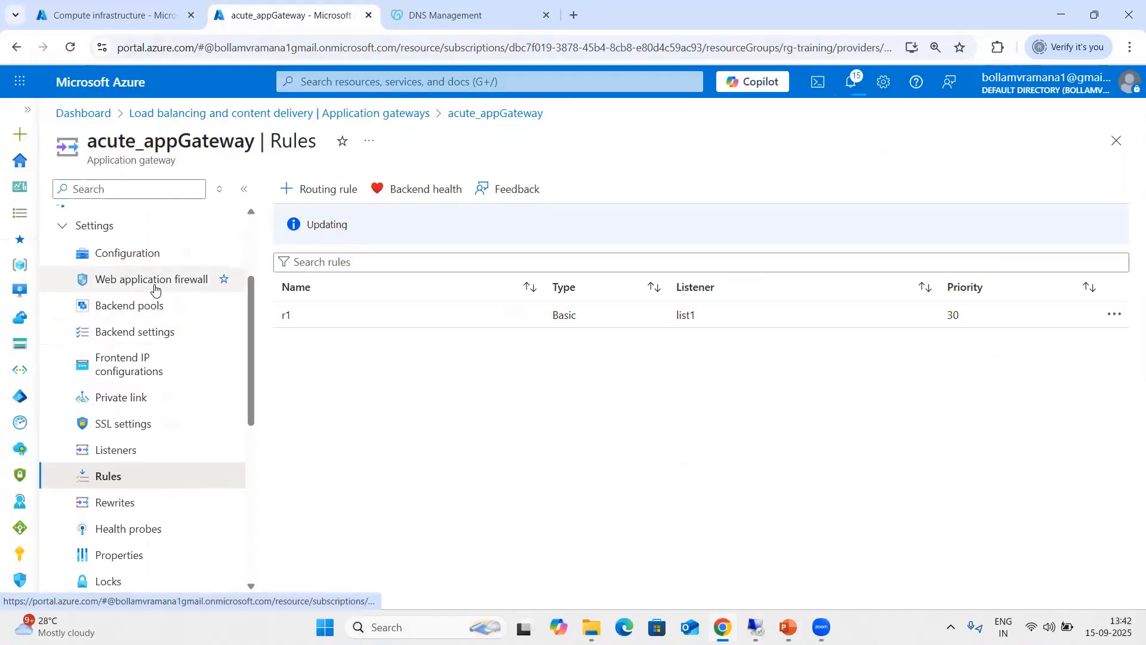
pyautogui.click(137, 371)
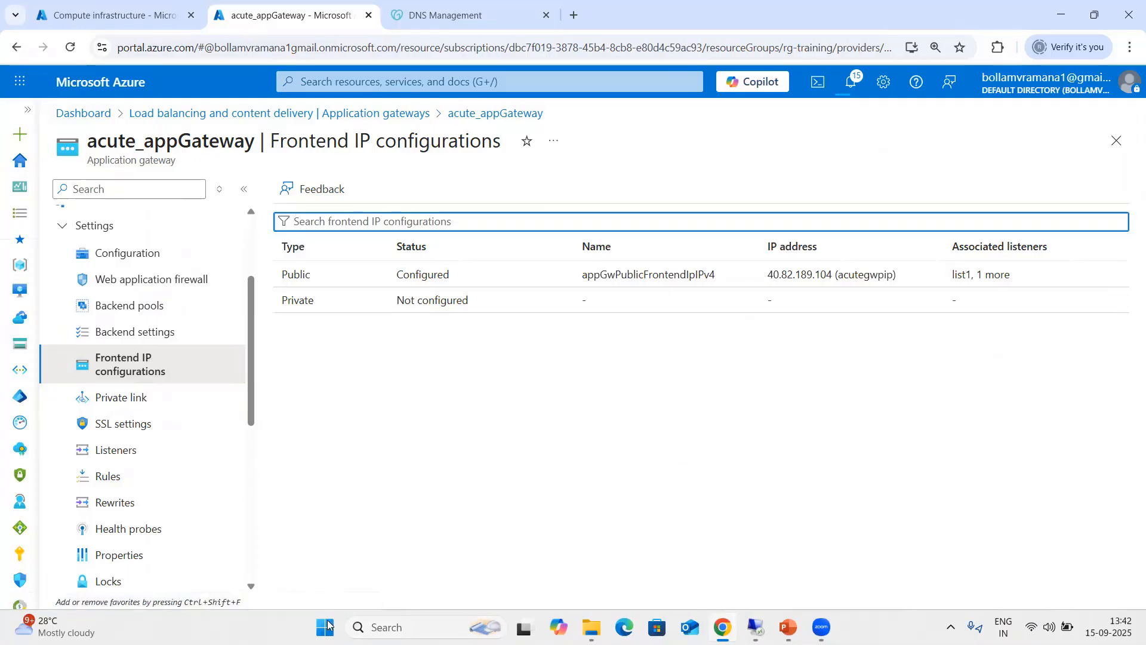
# - Open Notepad on the local computer with the blank Untitled document active
pyautogui.click(326, 626)
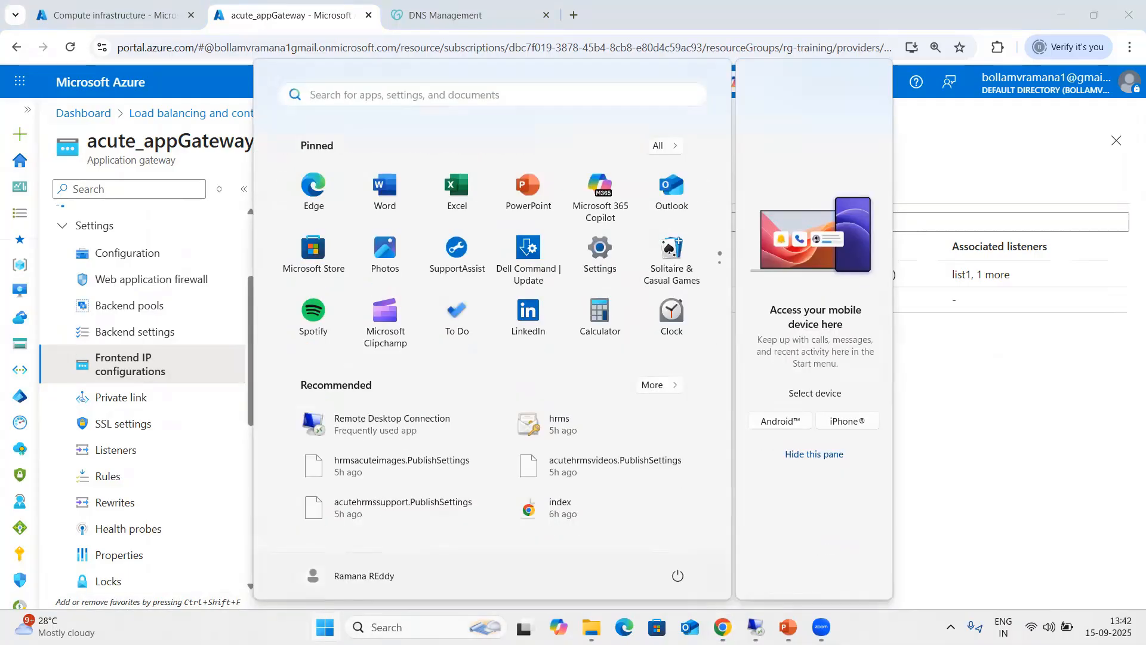
pyautogui.write('notepad')
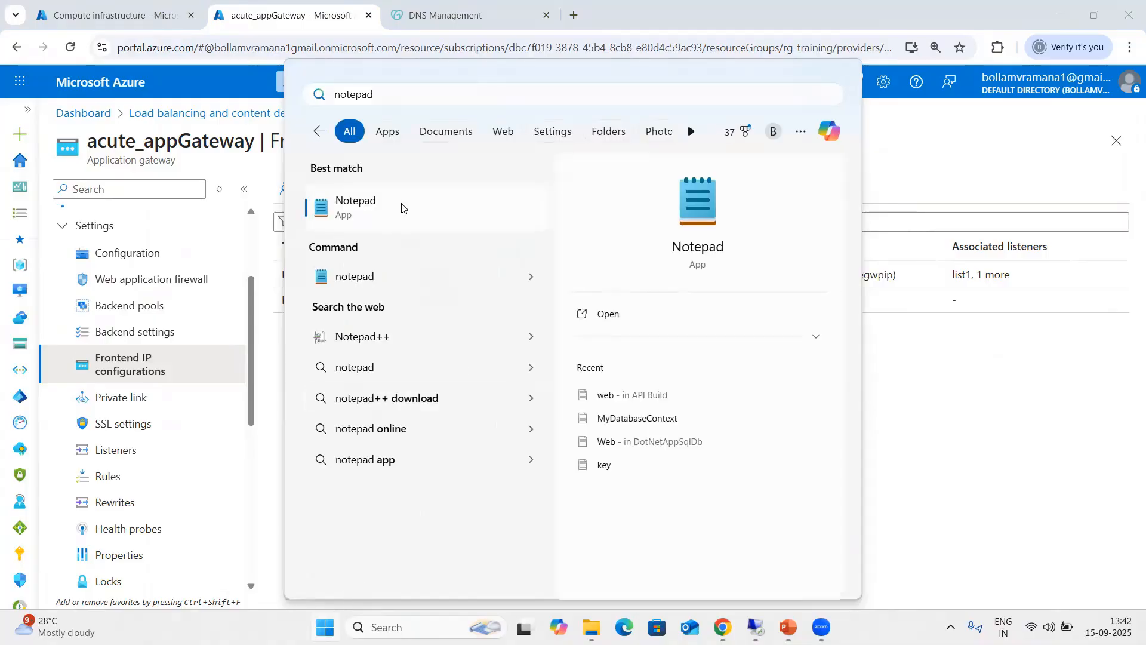
pyautogui.click(403, 204)
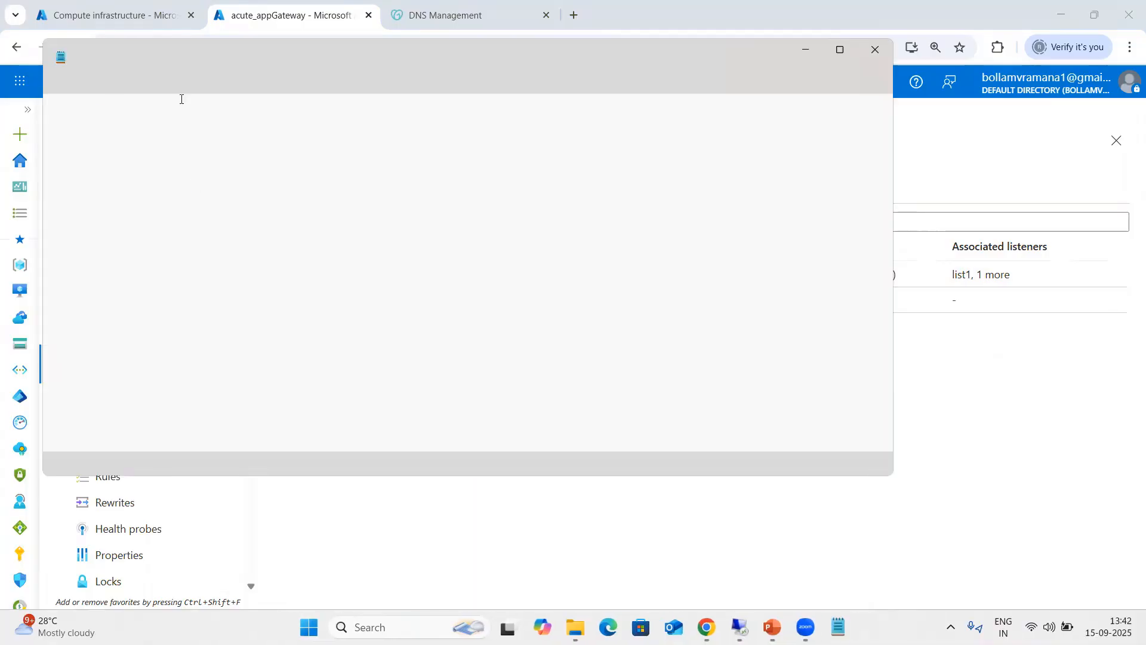
pyautogui.click(632, 58)
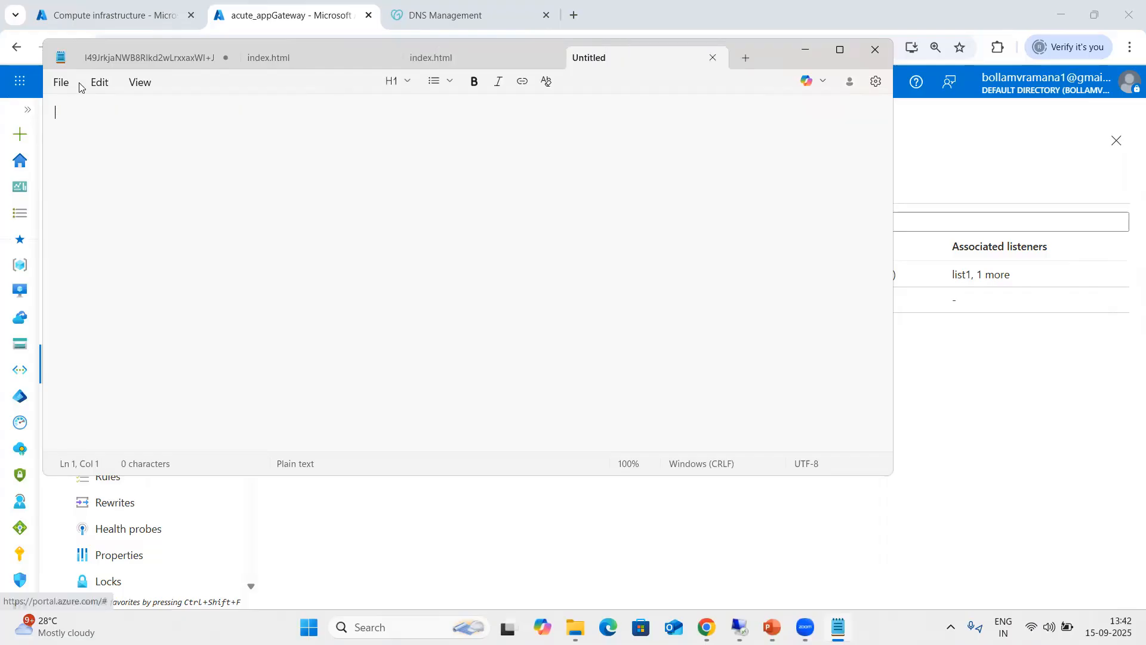
# - Open the hosts file from Windows\System32\drivers\etc, listing all file types in the folder
pyautogui.click(62, 83)
pyautogui.click(83, 187)
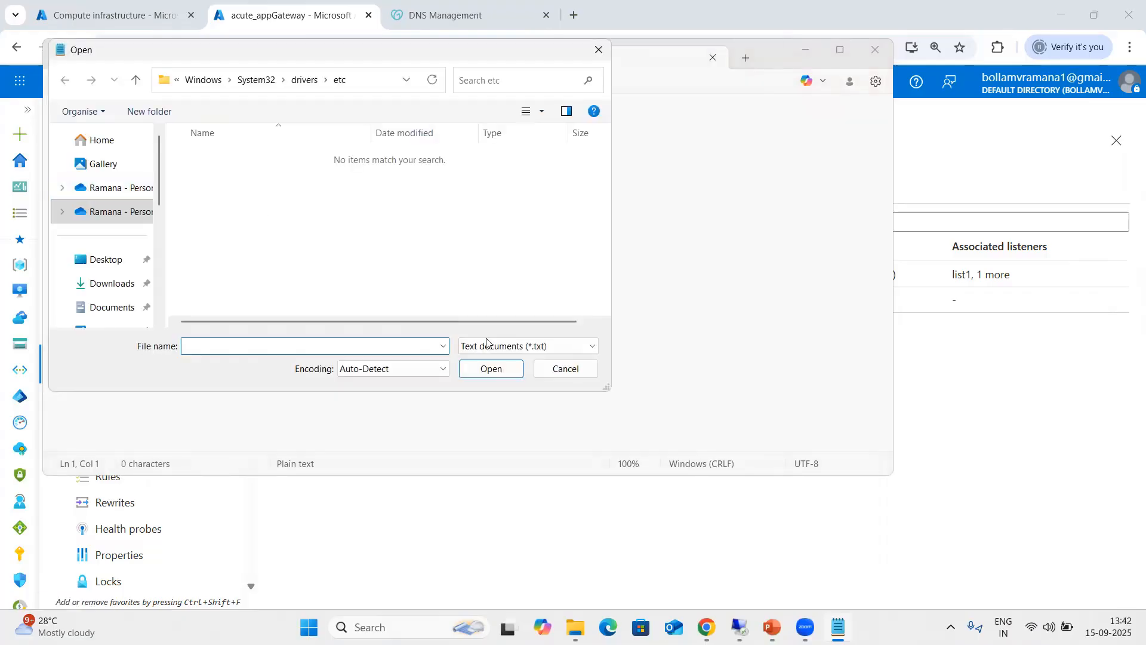
pyautogui.click(489, 346)
pyautogui.click(485, 384)
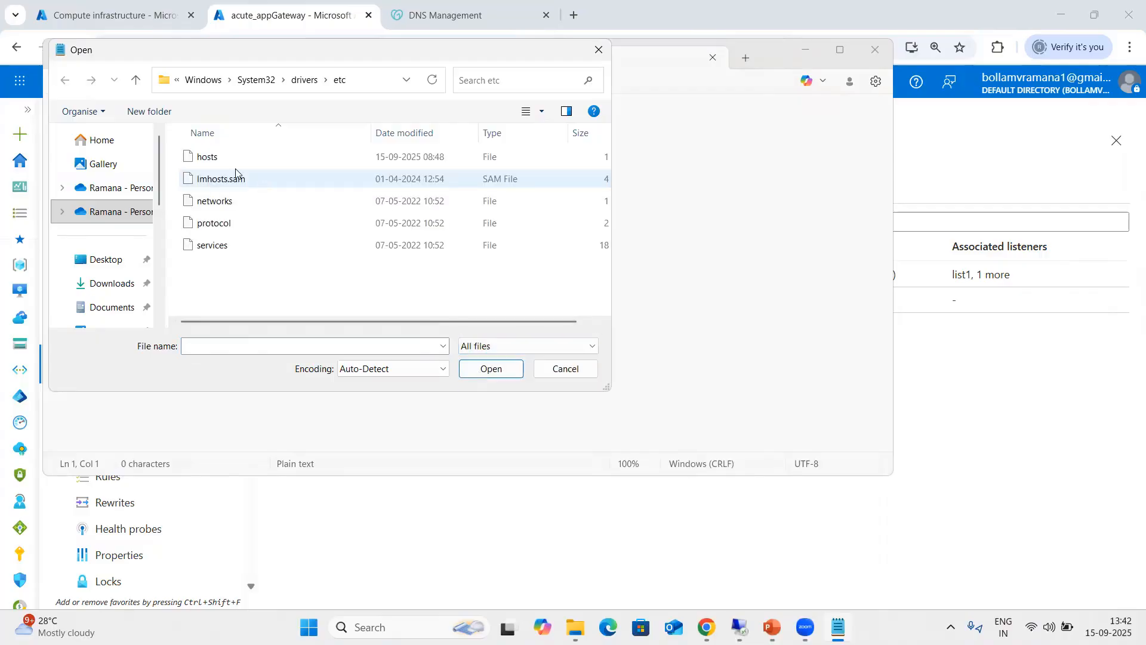
pyautogui.click(206, 157)
pyautogui.press('Return')
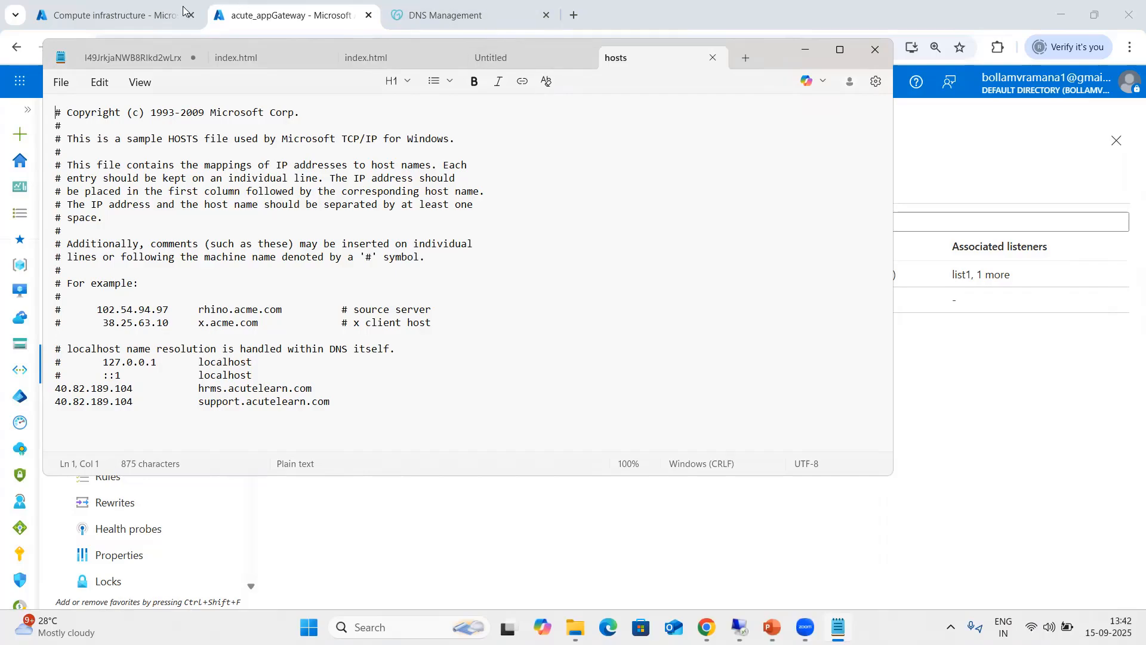
# - Compare the gateway's public frontend IP address with the hrms.acutelearn.com entry in the hosts file, then close the file and minimise Notepad
pyautogui.click(113, 15)
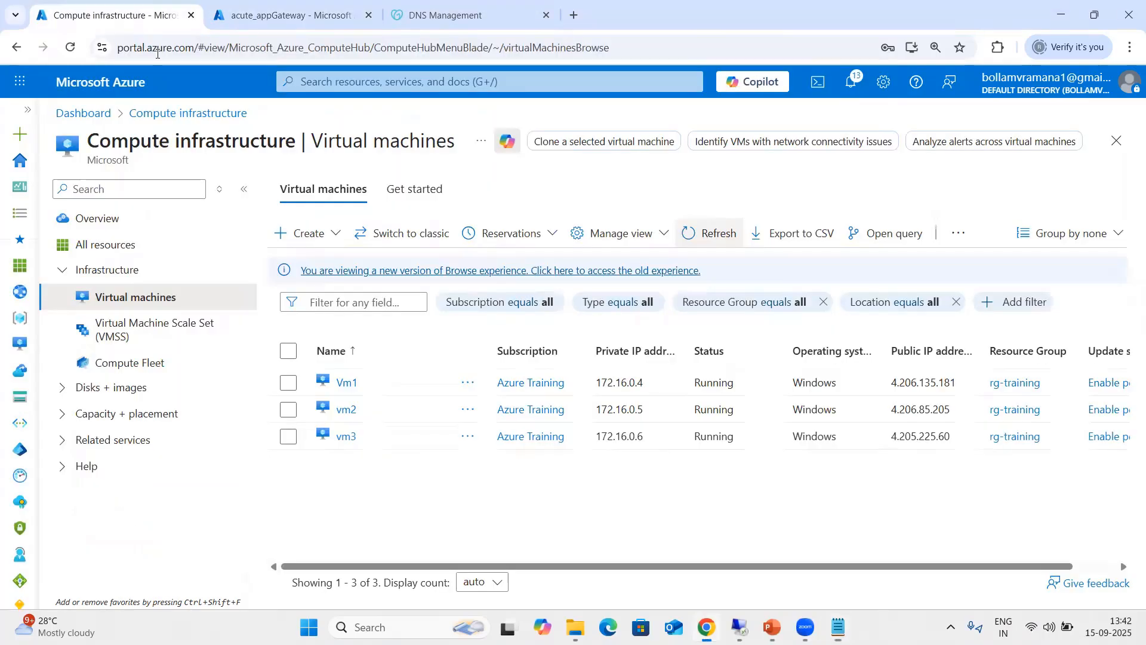
pyautogui.click(299, 17)
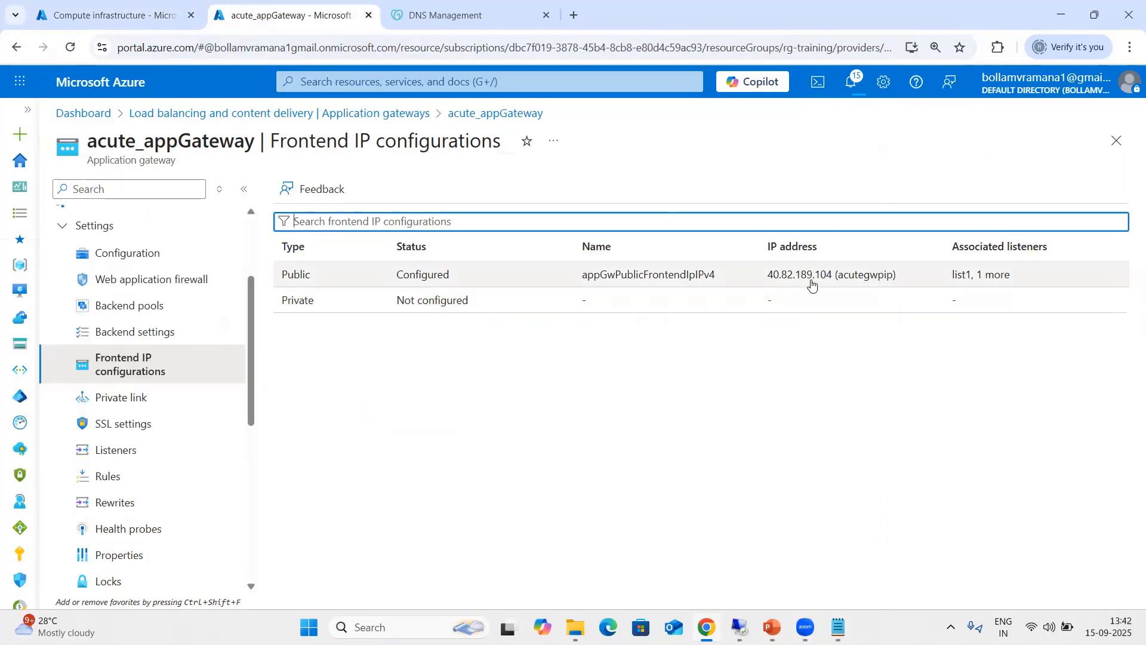
pyautogui.moveTo(769, 275); pyautogui.dragTo(830, 284)
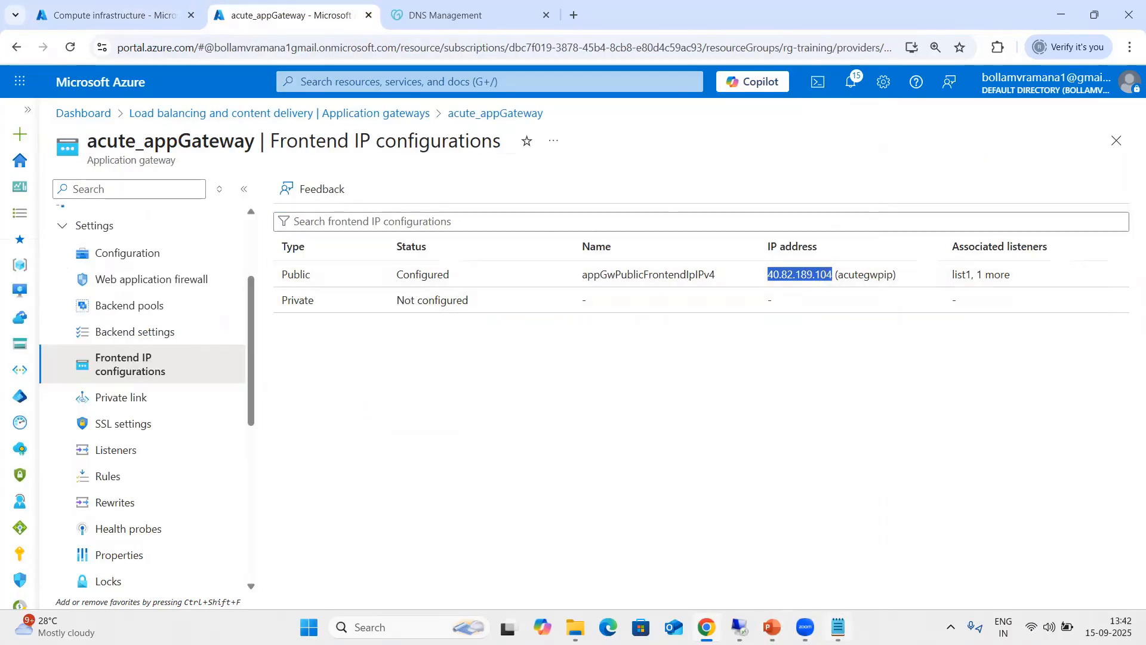
pyautogui.click(838, 627)
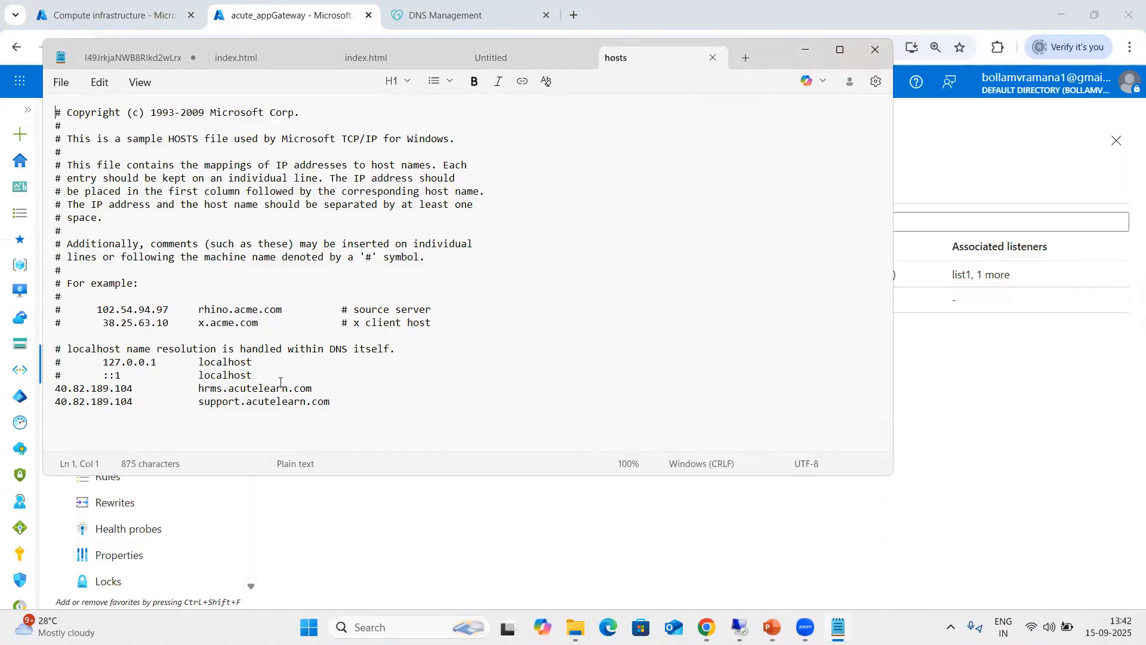
pyautogui.moveTo(312, 388); pyautogui.dragTo(42, 388)
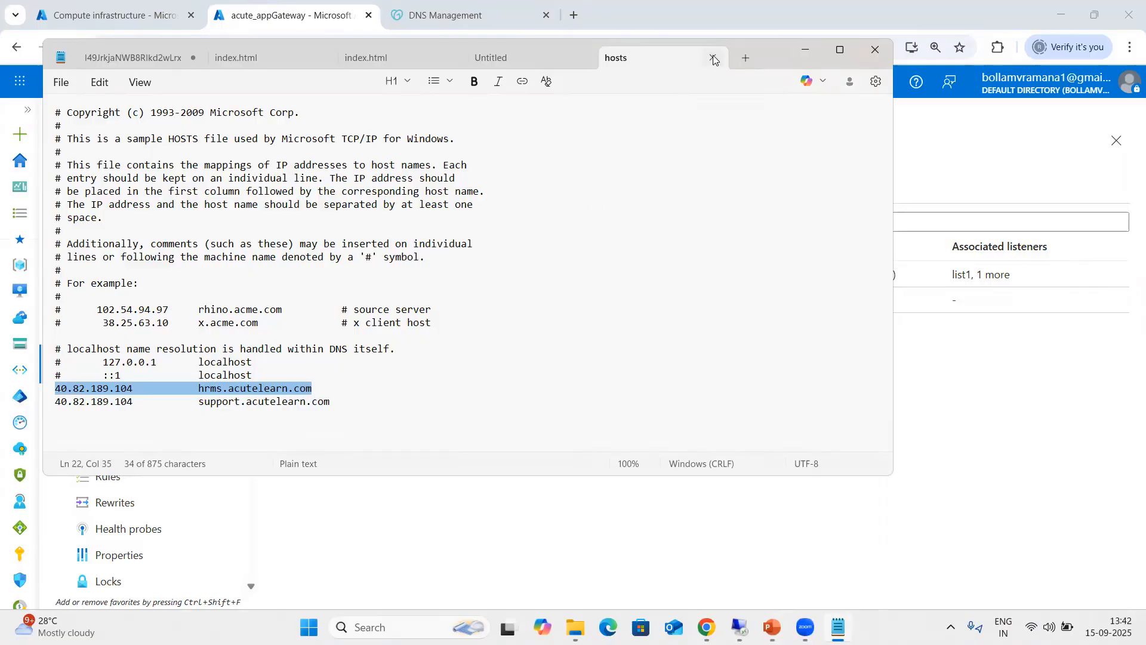
pyautogui.click(714, 59)
pyautogui.click(805, 49)
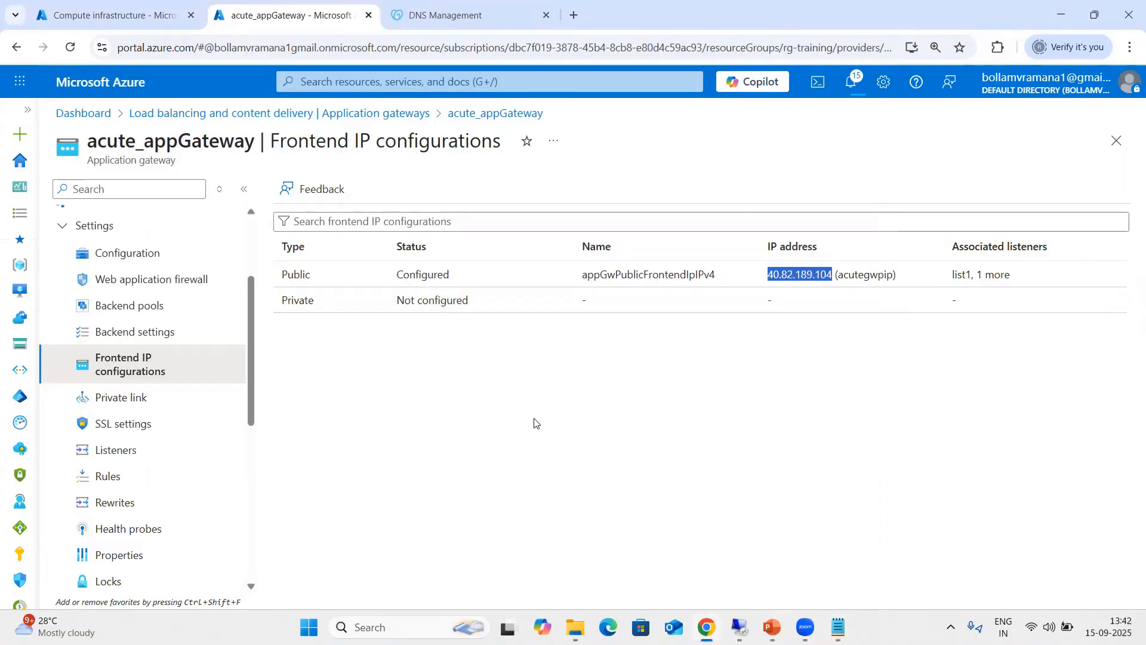
# - View the routing rules of acute_appGateway and wait for the rule update to complete
pyautogui.click(146, 332)
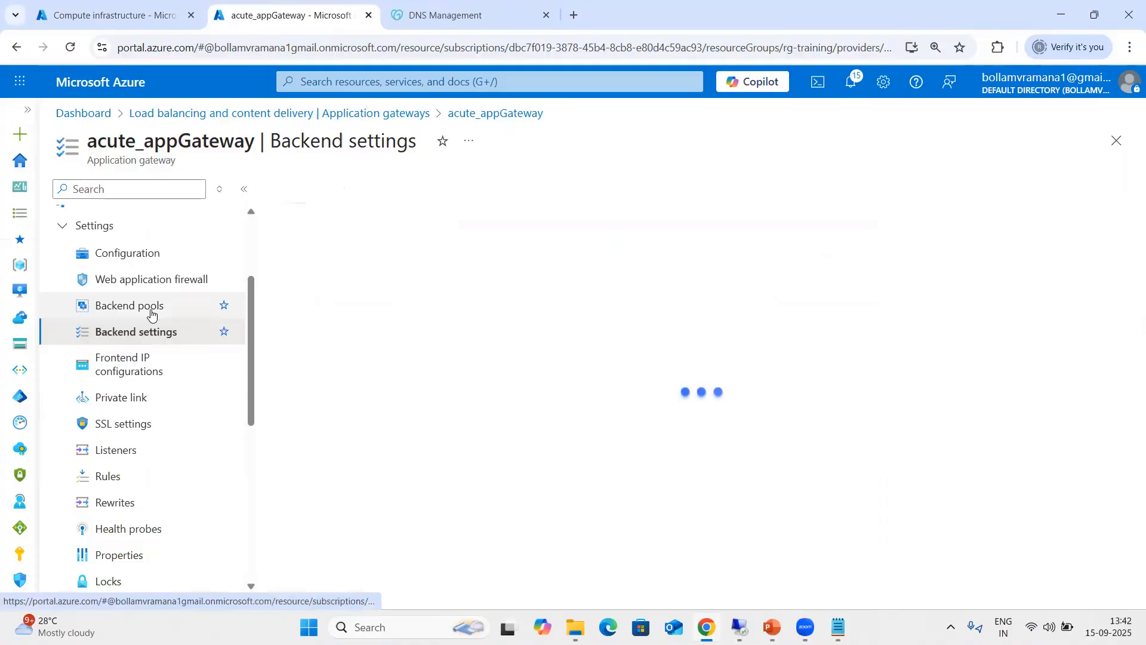
pyautogui.click(120, 478)
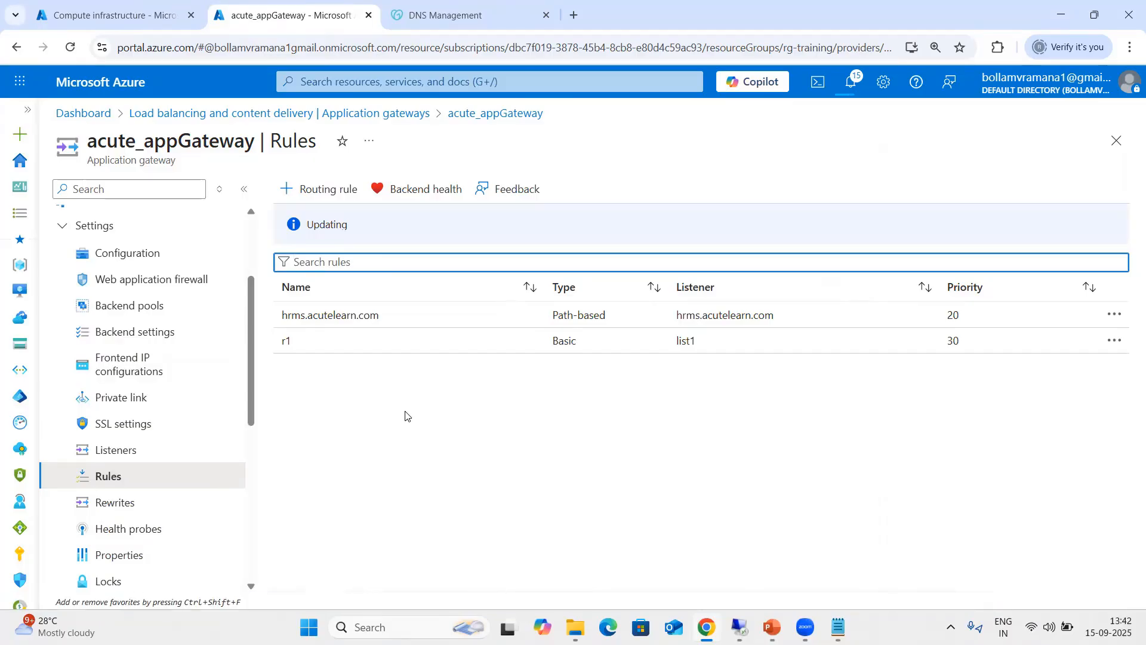
pyautogui.click(888, 34)
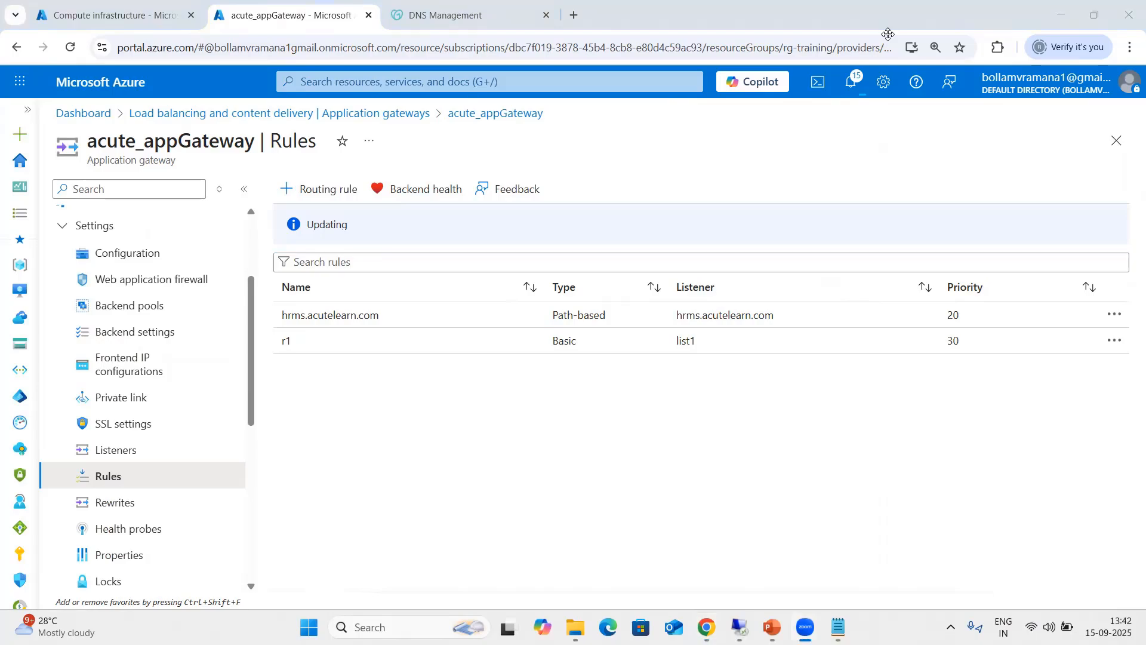
pyautogui.click(727, 182)
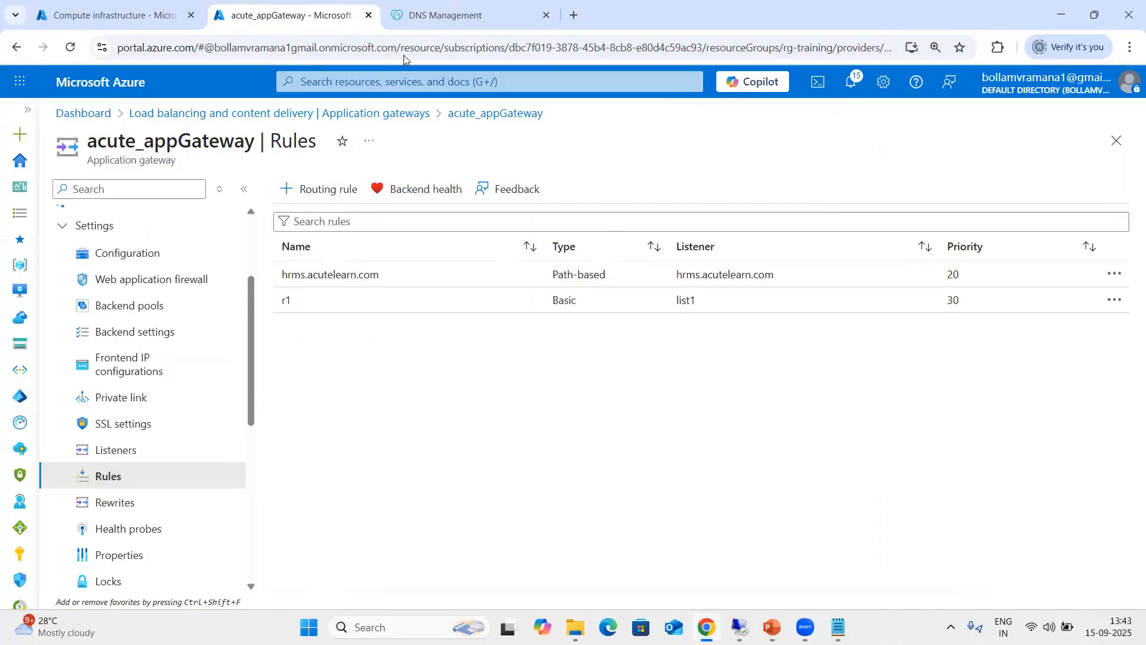
pyautogui.click(573, 15)
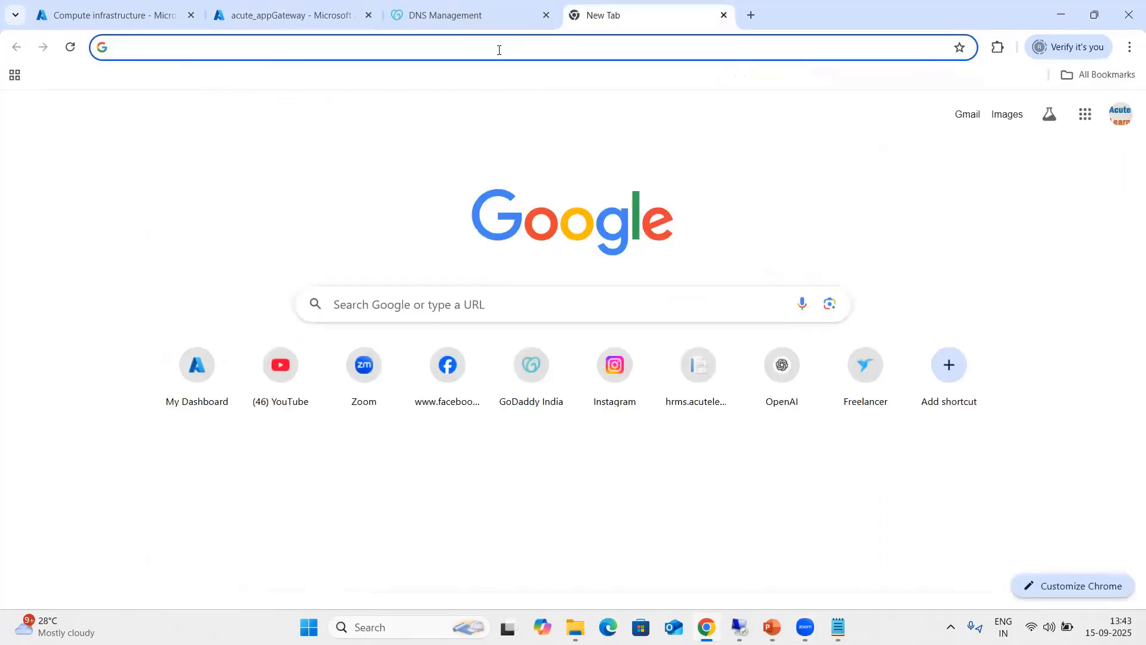
pyautogui.click(499, 49)
pyautogui.write('https')
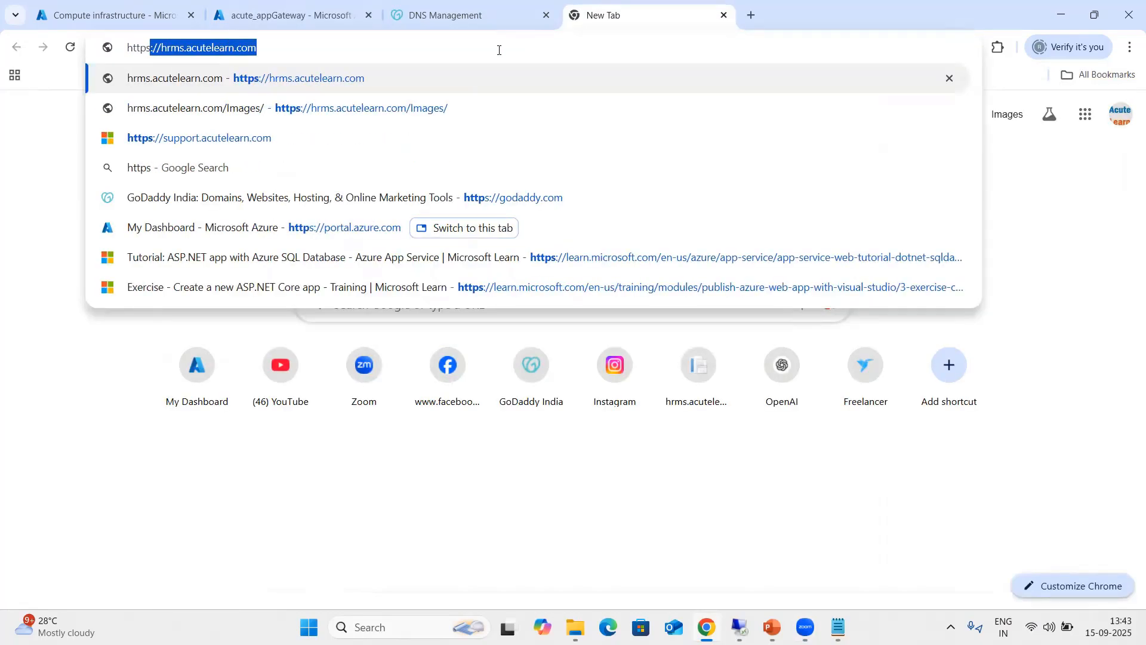
pyautogui.write('://')
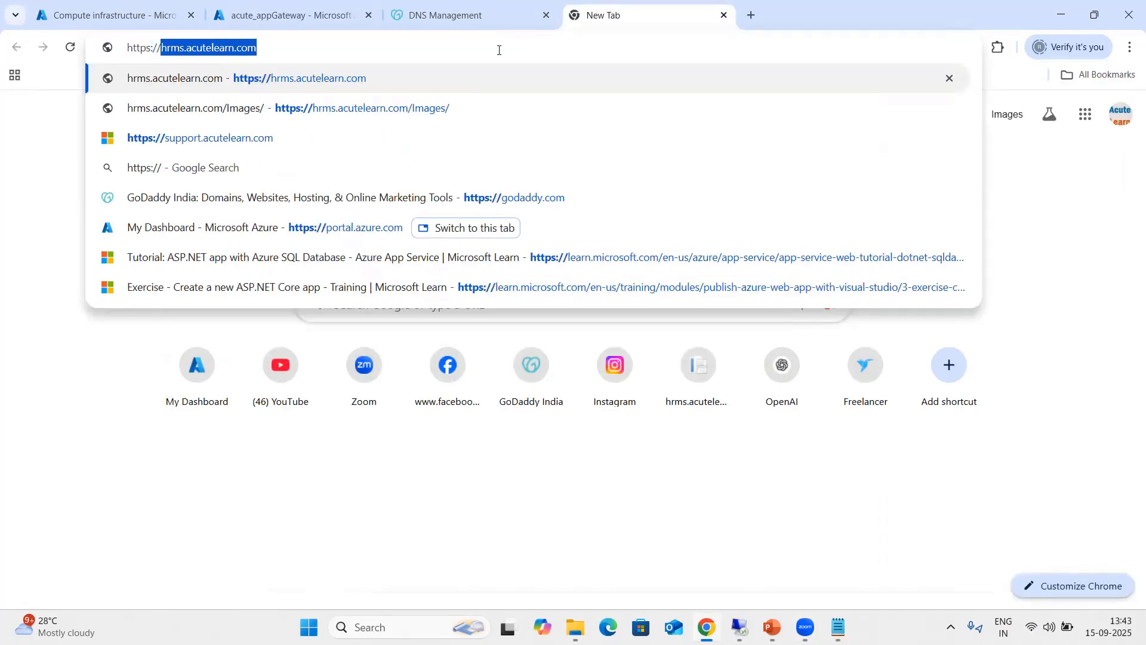
pyautogui.press('Return')
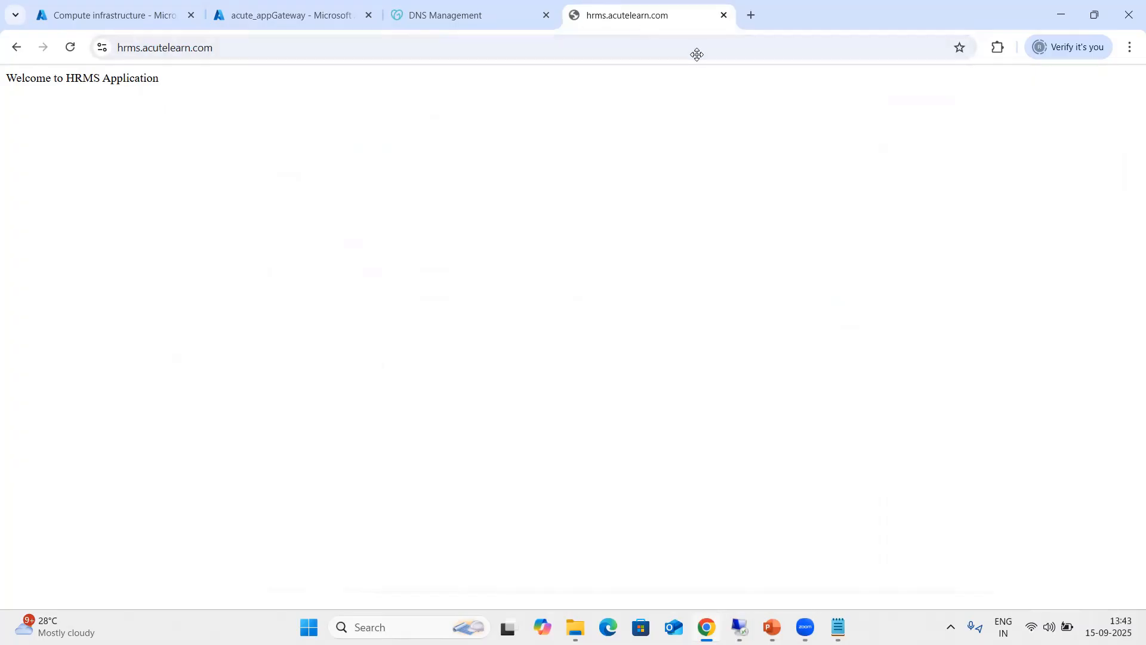
pyautogui.click(756, 19)
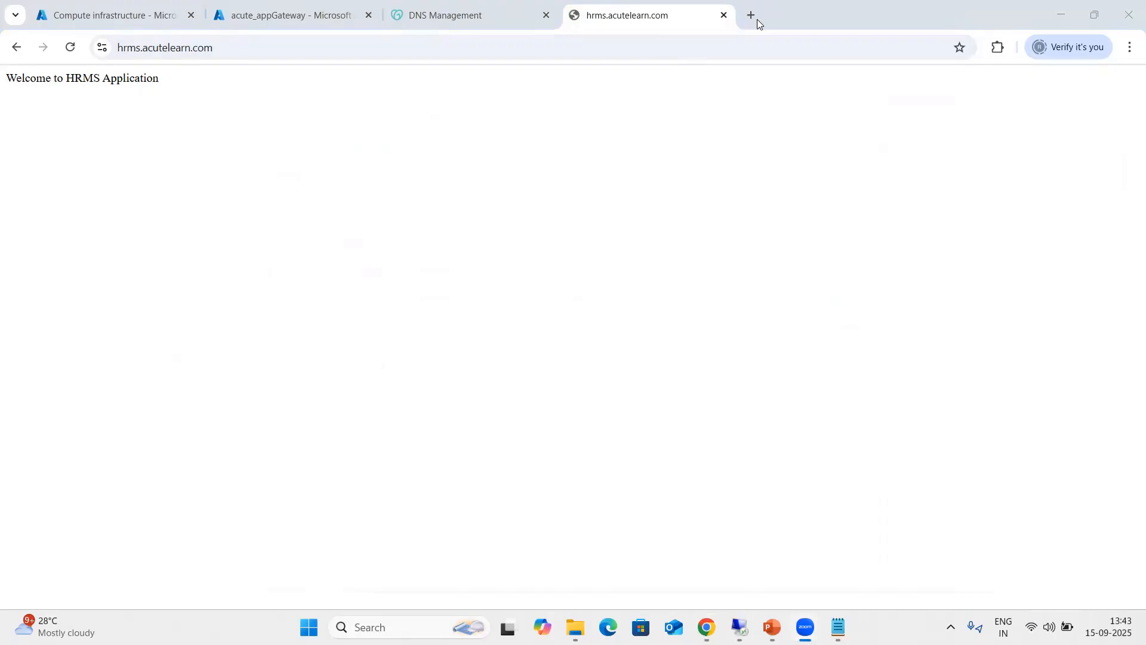
pyautogui.click(754, 18)
pyautogui.write('https://hrms.acutelearn.com/Images/')
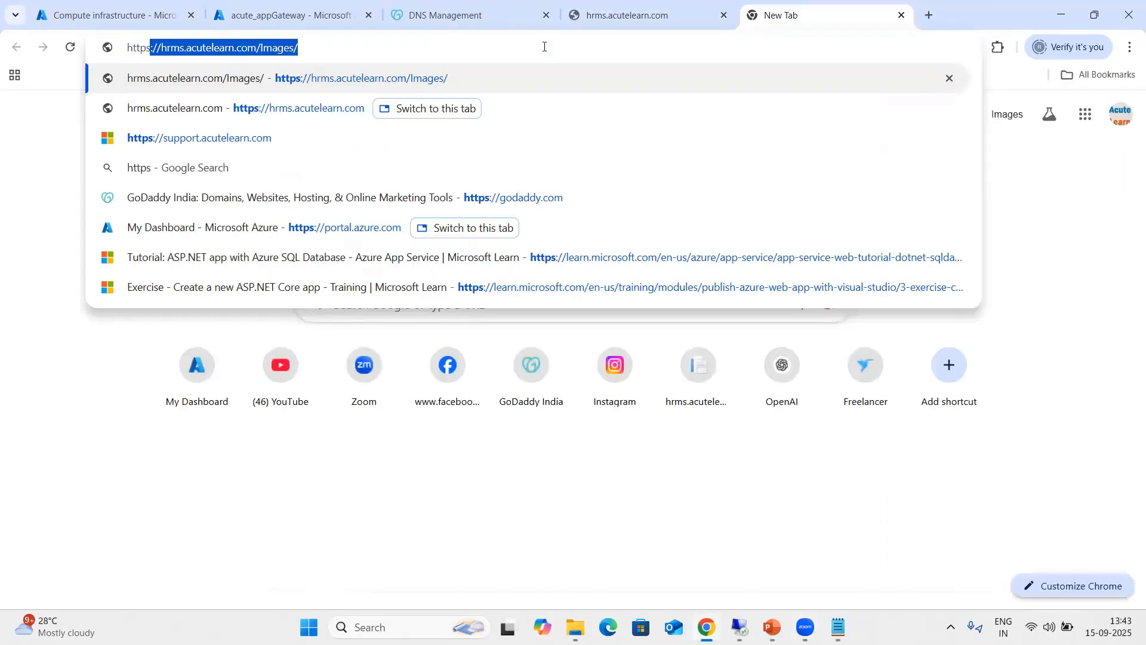
pyautogui.press('Right')
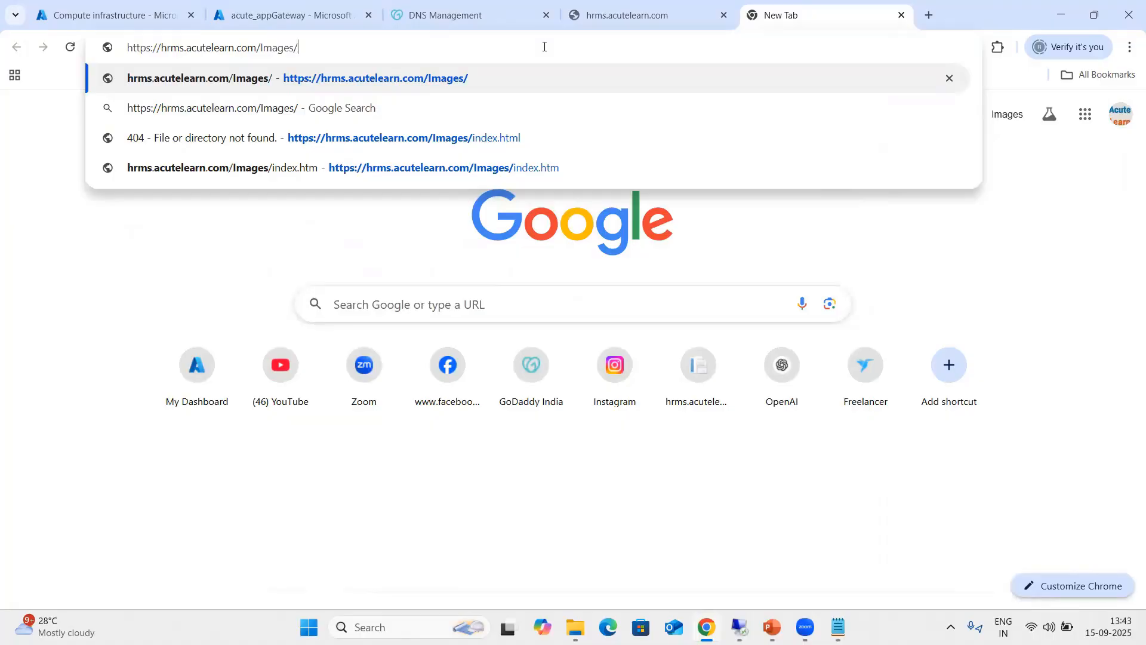
pyautogui.press('Return')
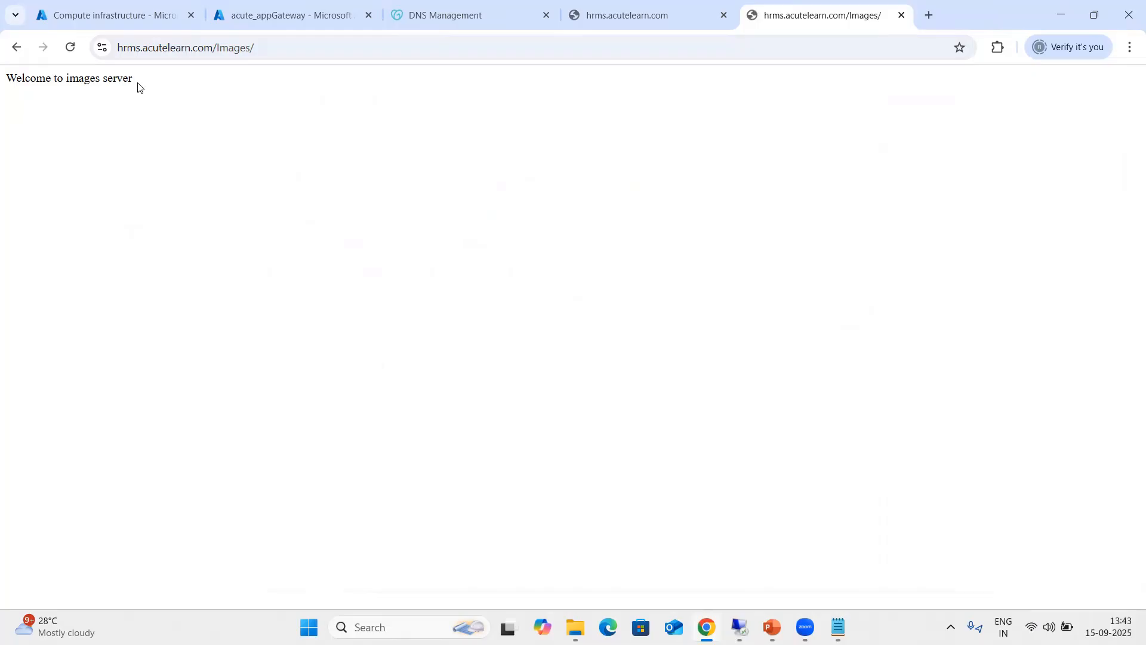
pyautogui.click(930, 15)
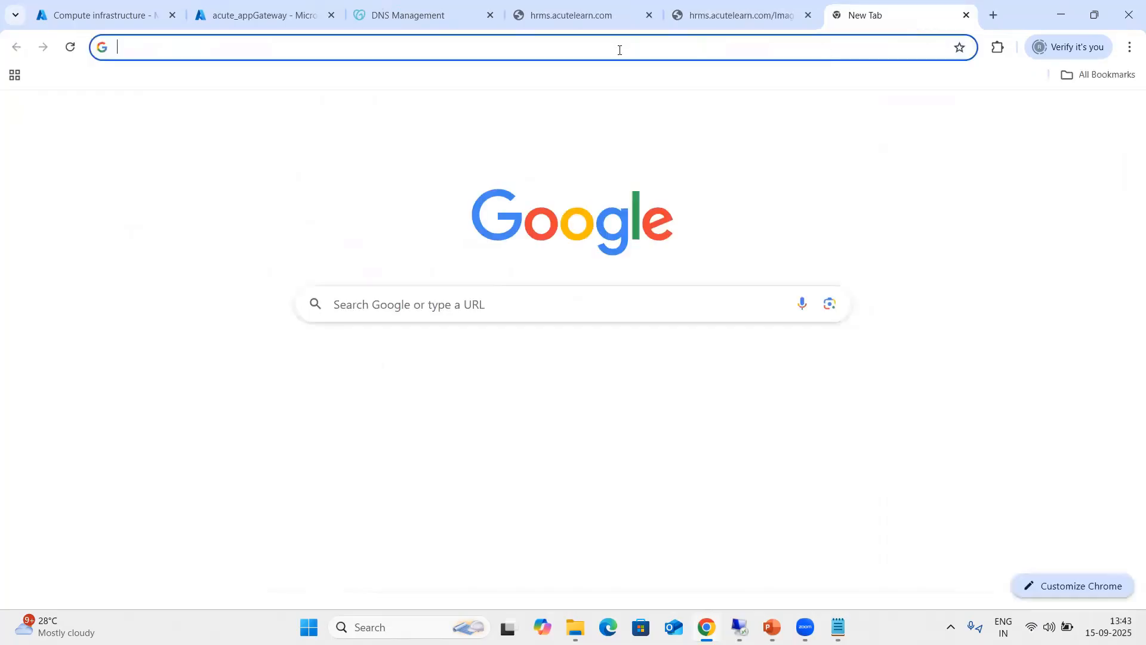
pyautogui.click(608, 48)
pyautogui.write('https:')
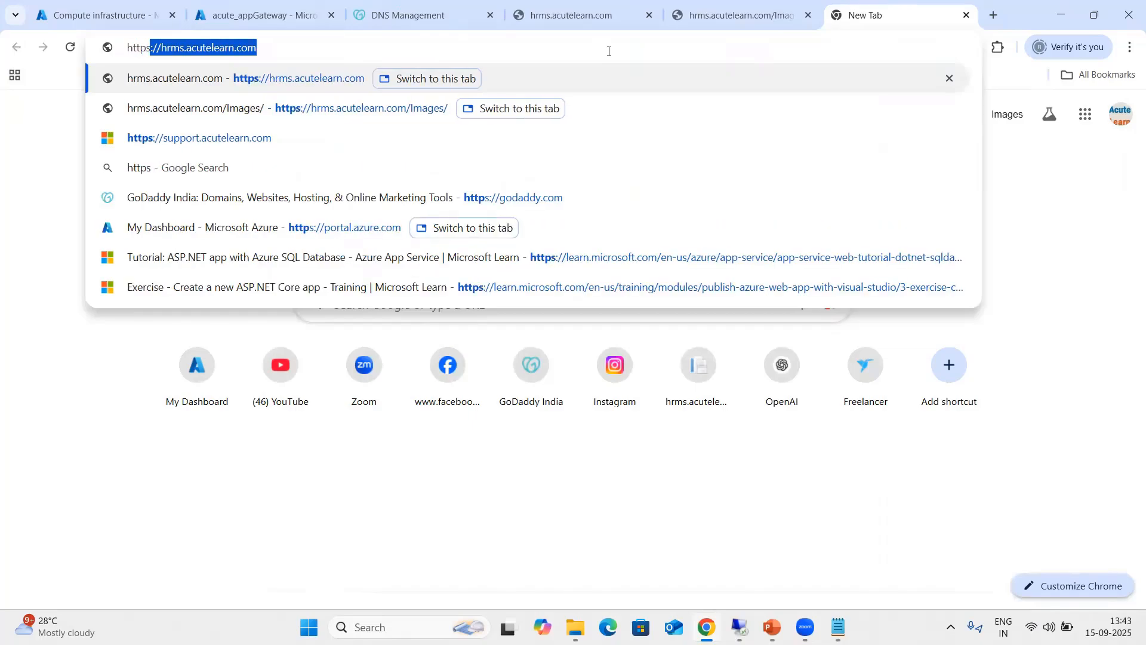
pyautogui.write('//')
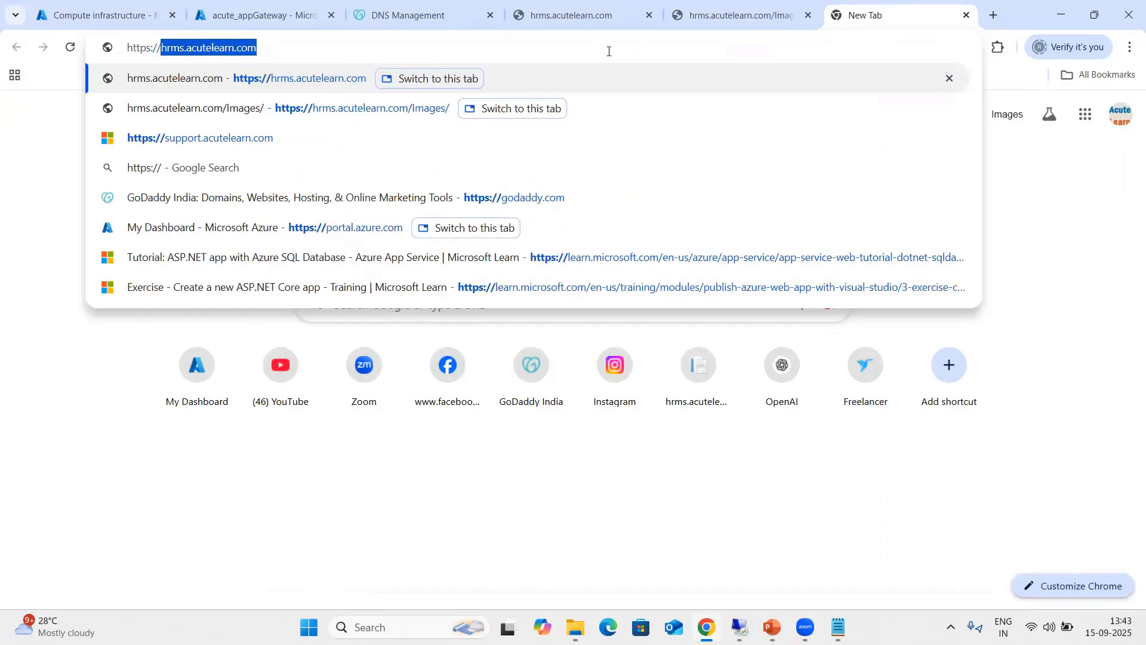
pyautogui.press('Right')
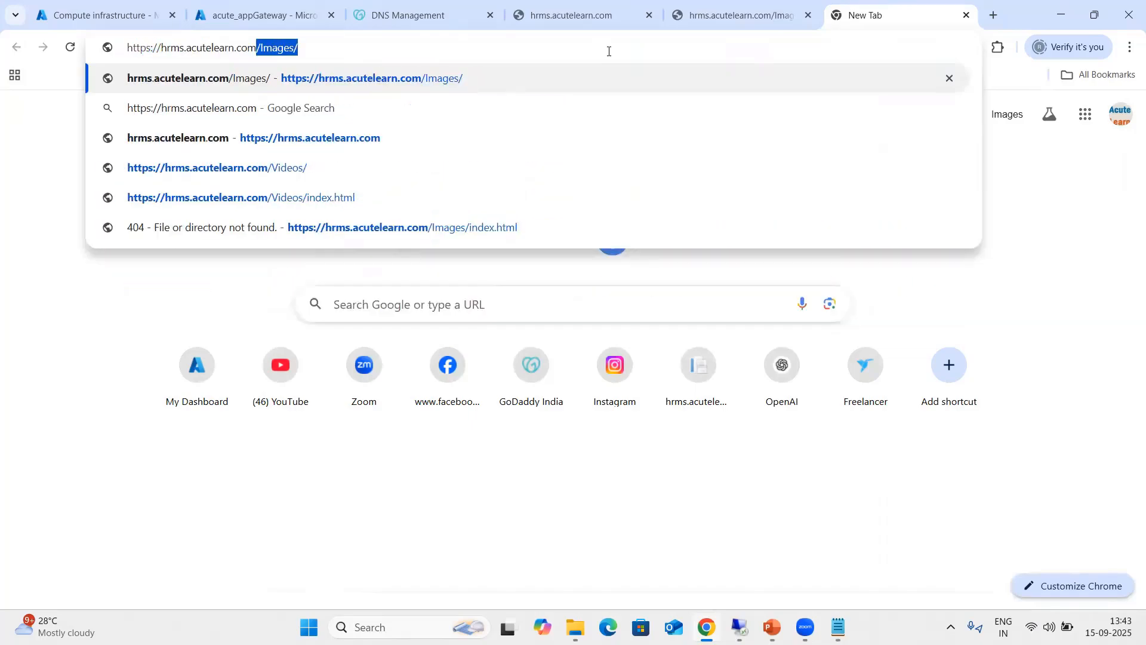
pyautogui.write('/v')
pyautogui.press('Return')
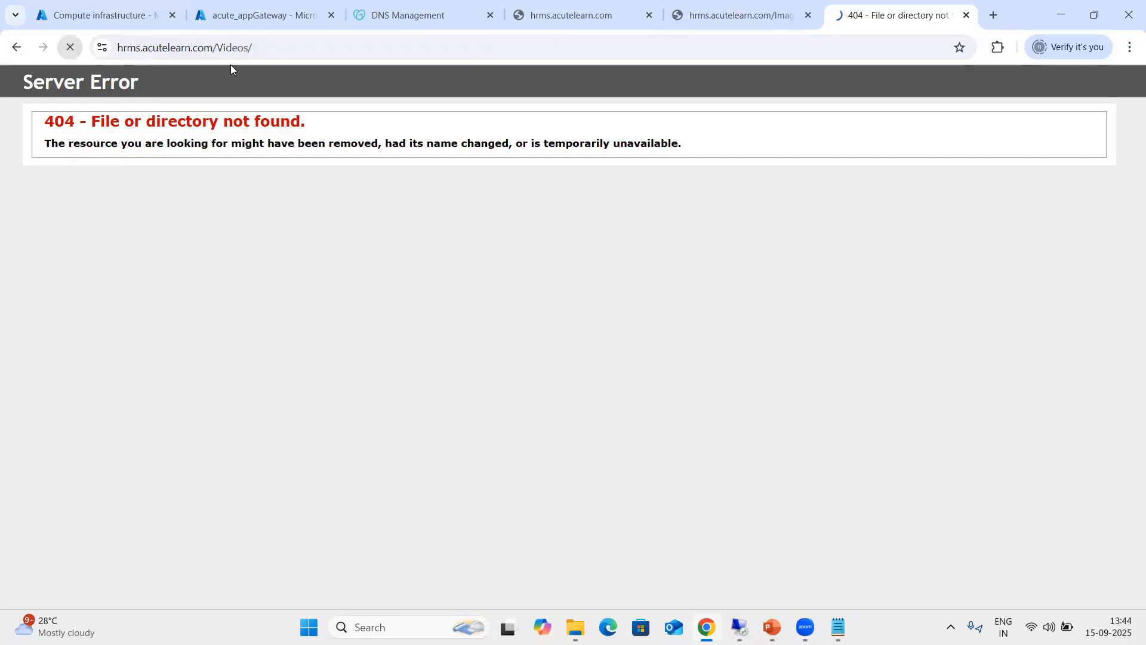
# - Retry the videos address without its trailing slash, then reload the page once more
pyautogui.click(333, 51)
pyautogui.click(349, 52)
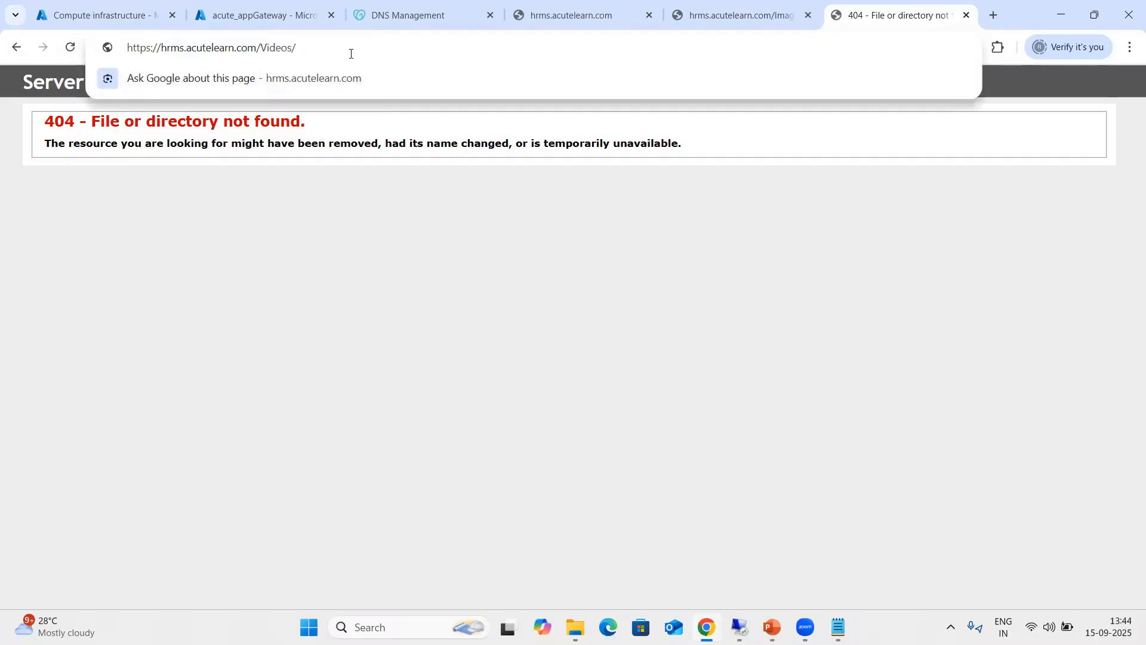
pyautogui.press('BackSpace')
pyautogui.press('Return')
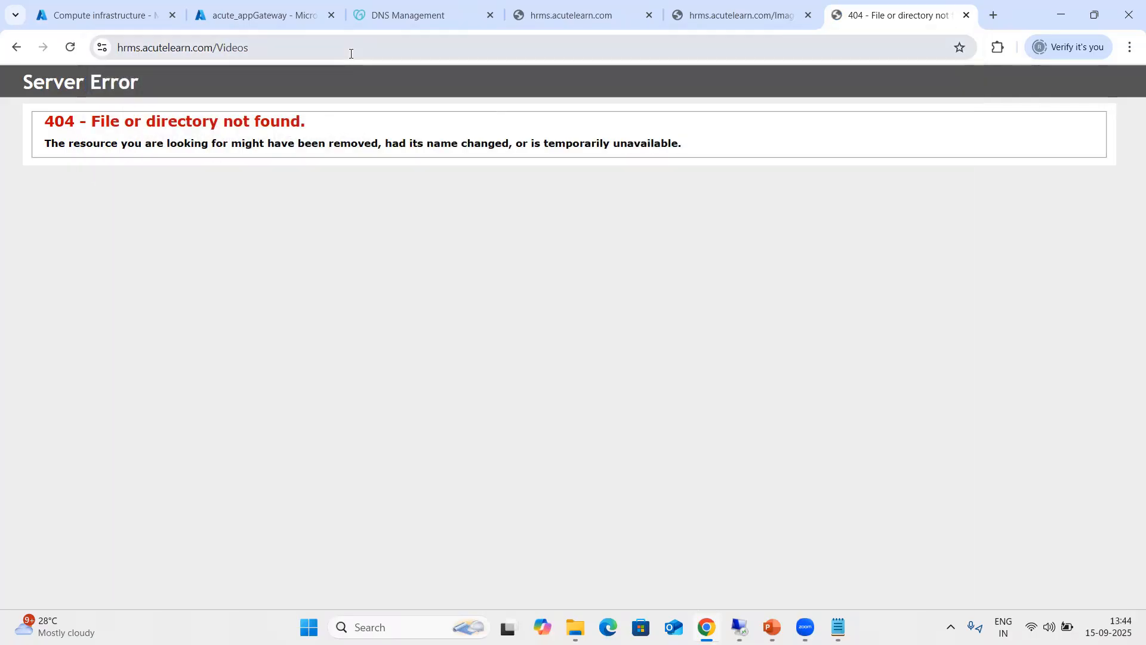
pyautogui.click(351, 50)
pyautogui.click(356, 49)
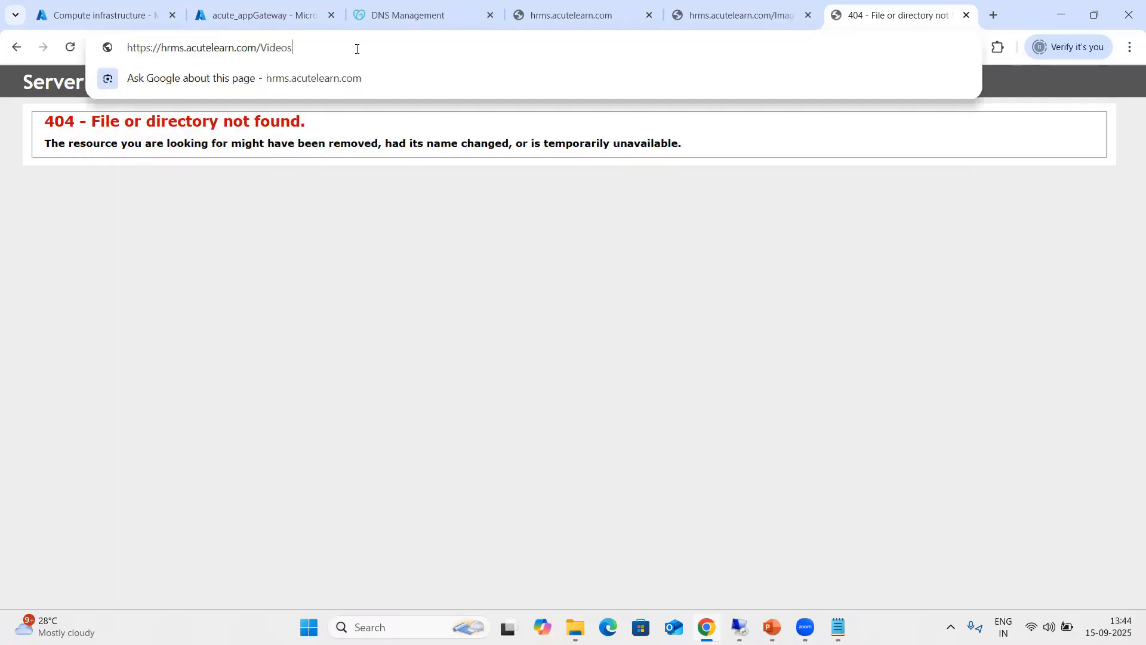
pyautogui.press('Return')
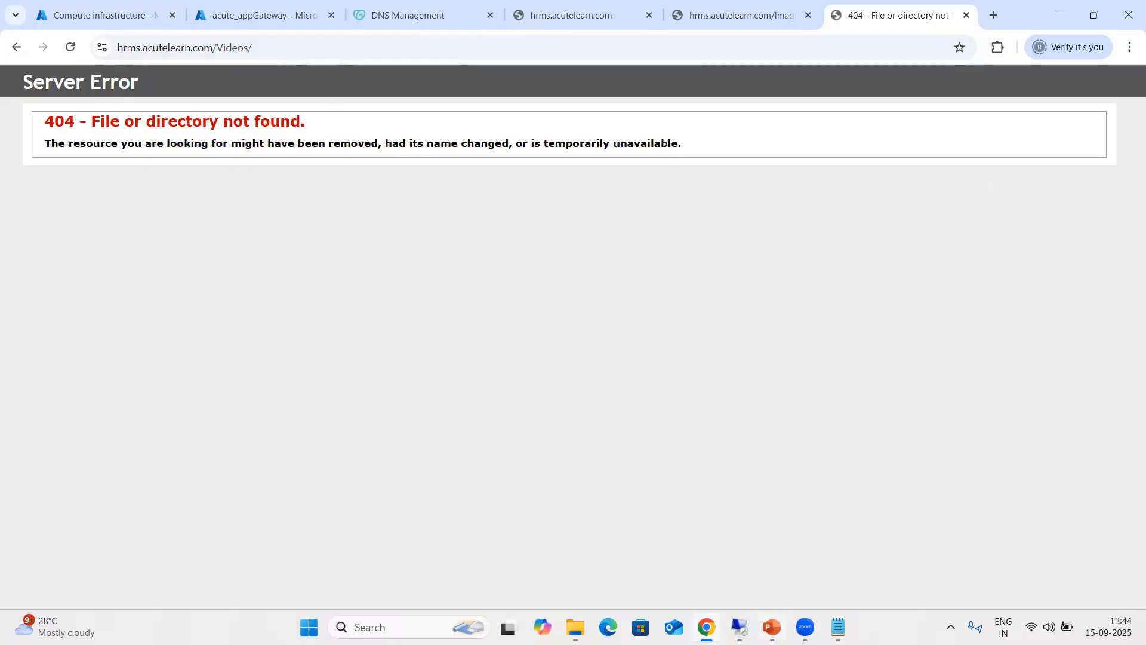
# - Switch to the Remote Desktop session to check the localhost/Videos page, then minimise the session
pyautogui.moveTo(771, 627)
pyautogui.click(883, 546)
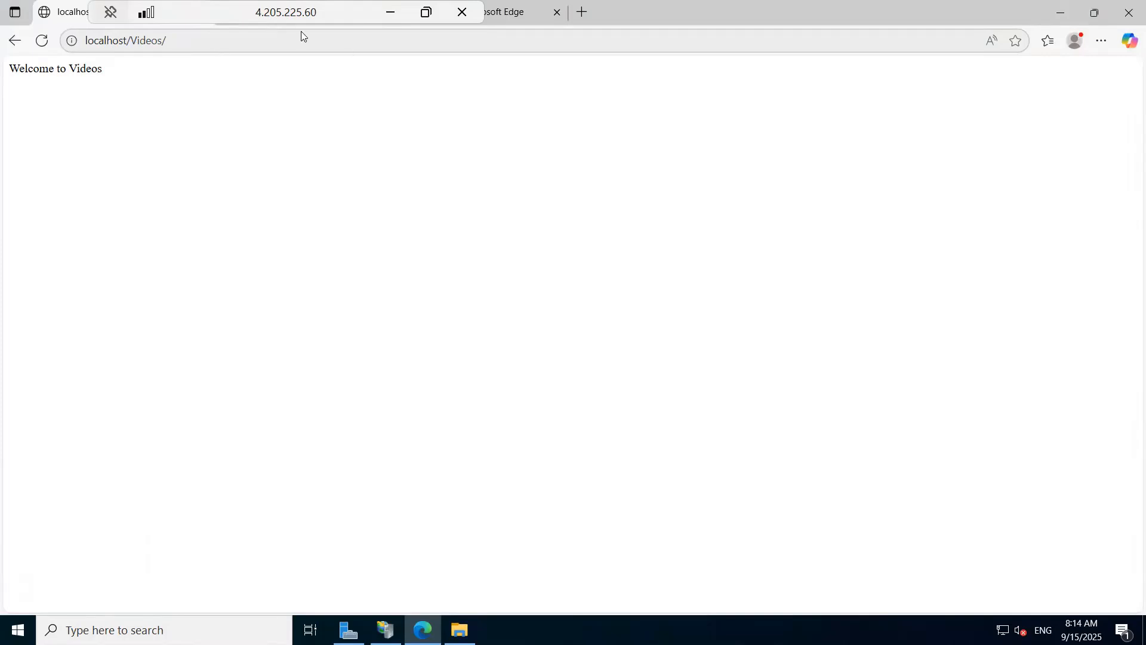
pyautogui.click(390, 12)
# - In the hrms.acutelearn.com routing rule's backend targets, change the Video target's path to /Video/* and save the rule
pyautogui.click(254, 16)
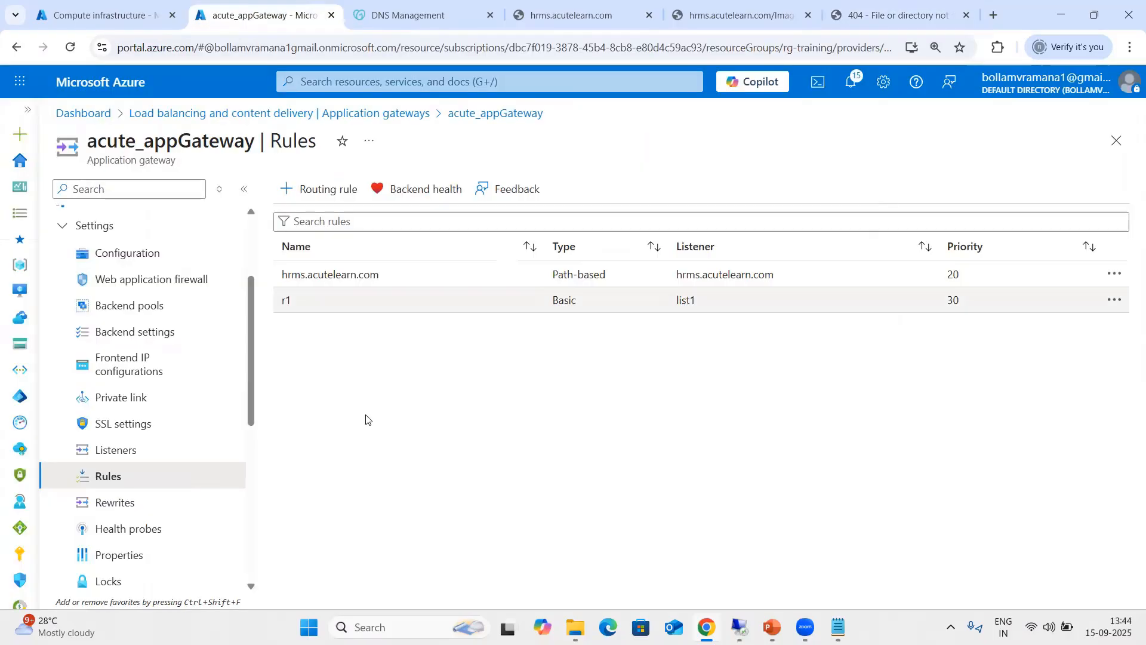
pyautogui.click(331, 274)
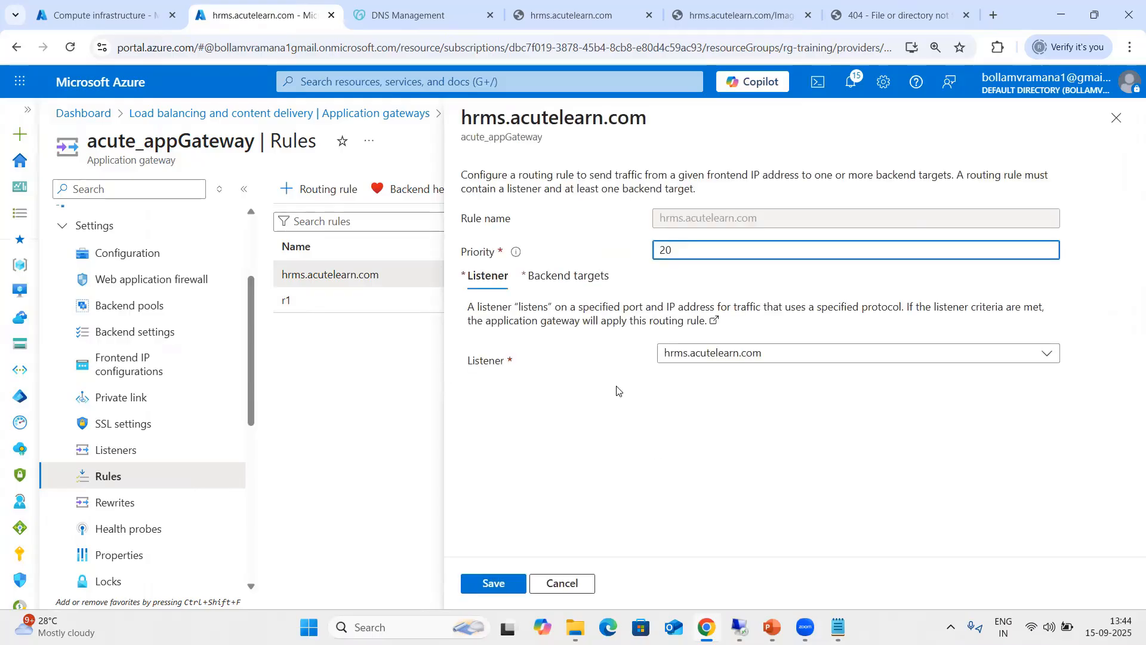
pyautogui.click(582, 281)
pyautogui.scroll(-2, 708, 444)
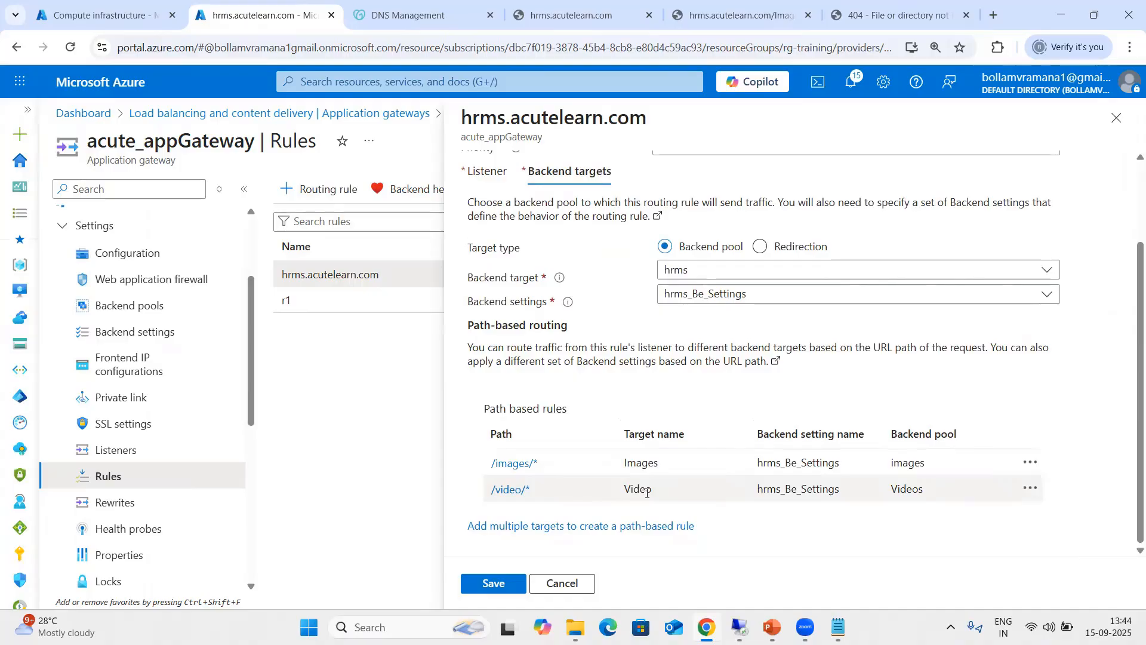
pyautogui.click(505, 494)
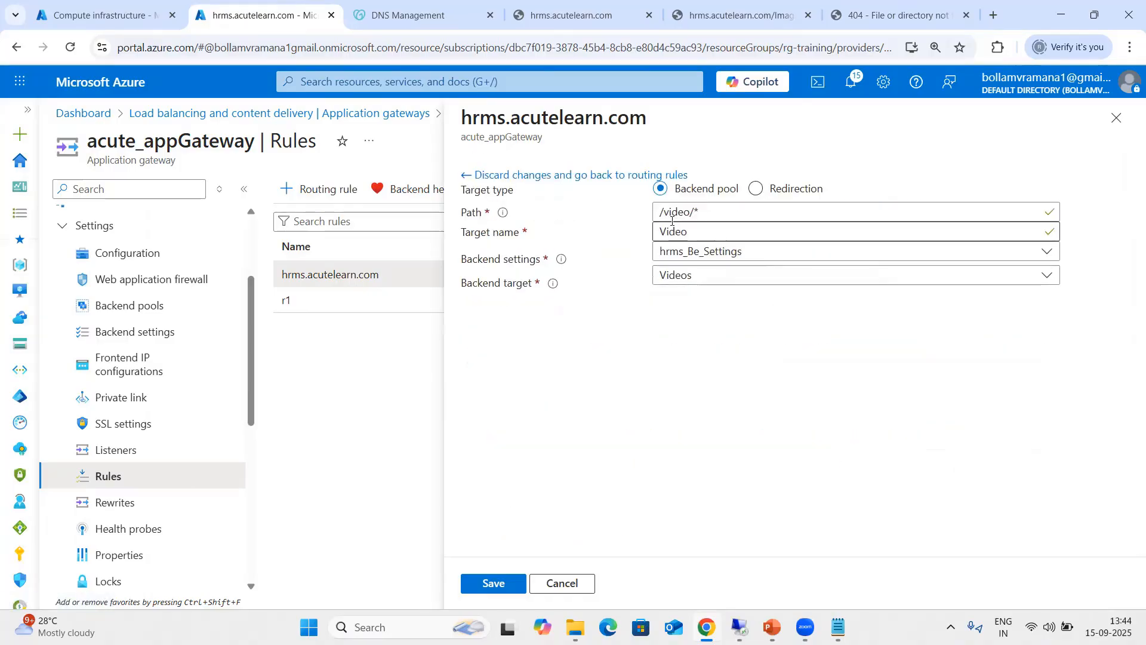
pyautogui.press('BackSpace')
pyautogui.write('V')
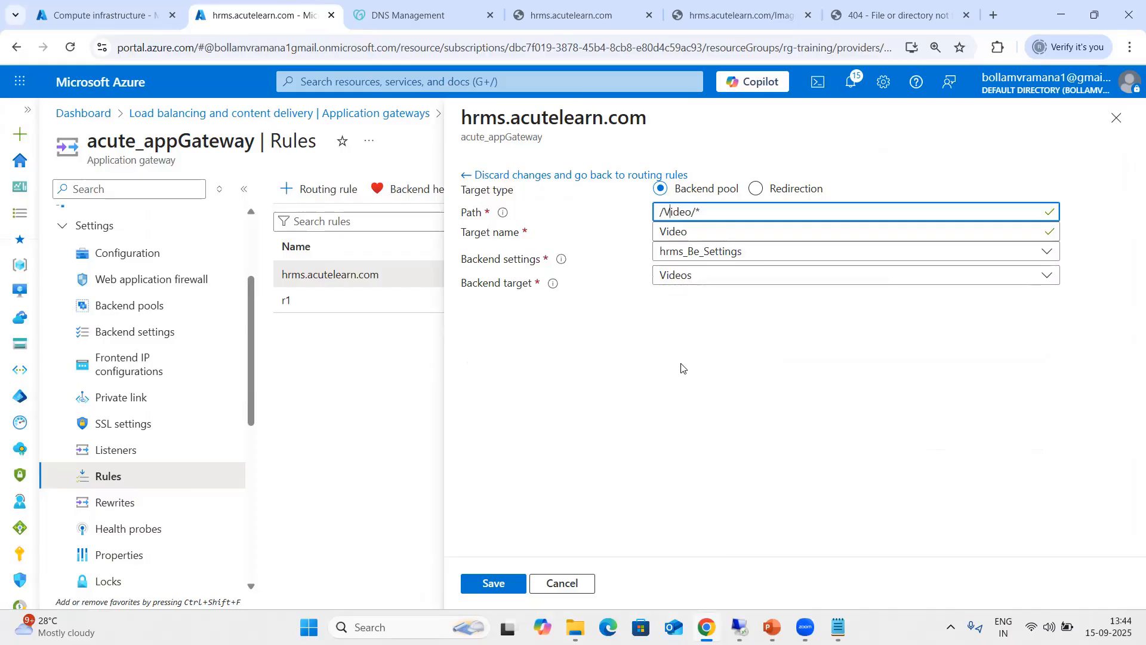
pyautogui.moveTo(739, 627)
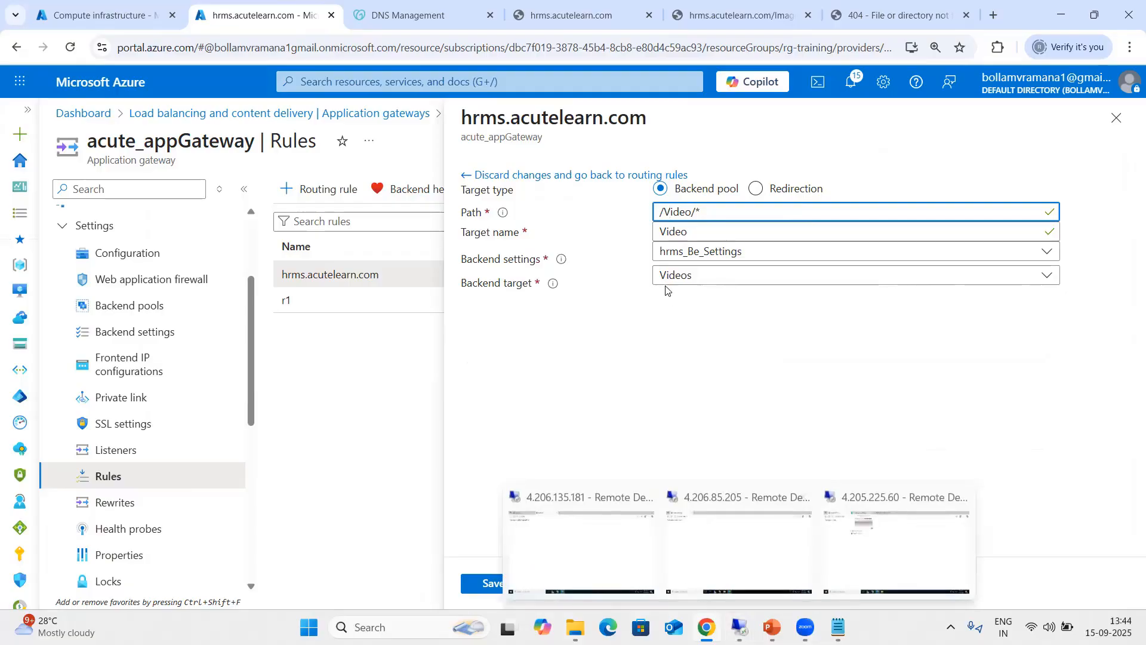
pyautogui.click(492, 583)
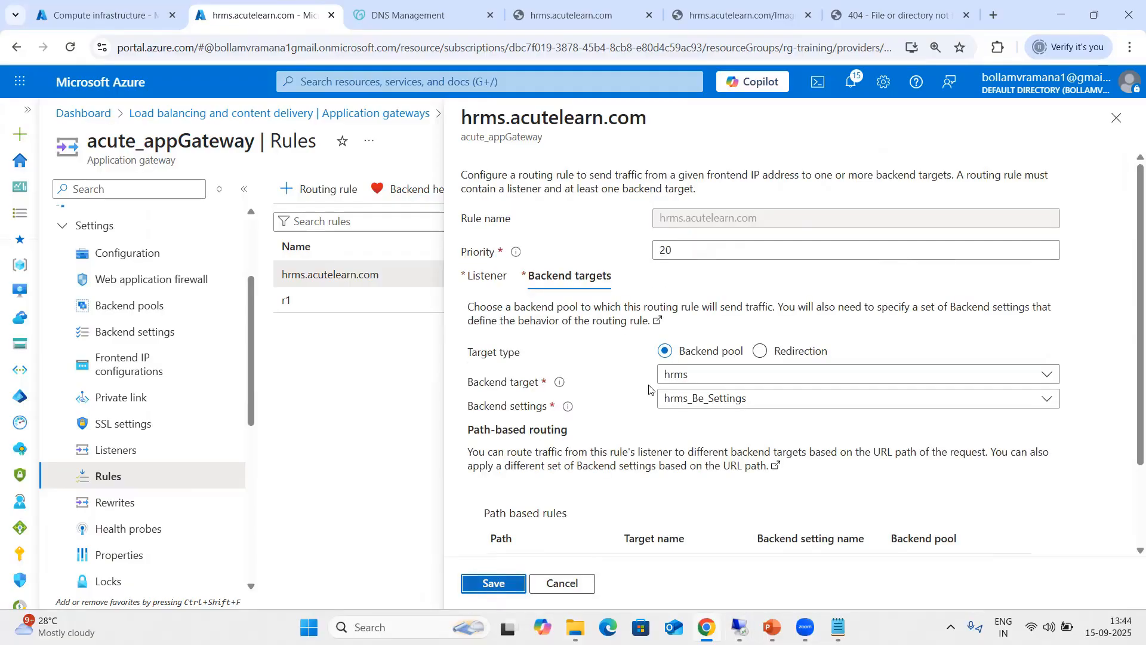
pyautogui.click(484, 583)
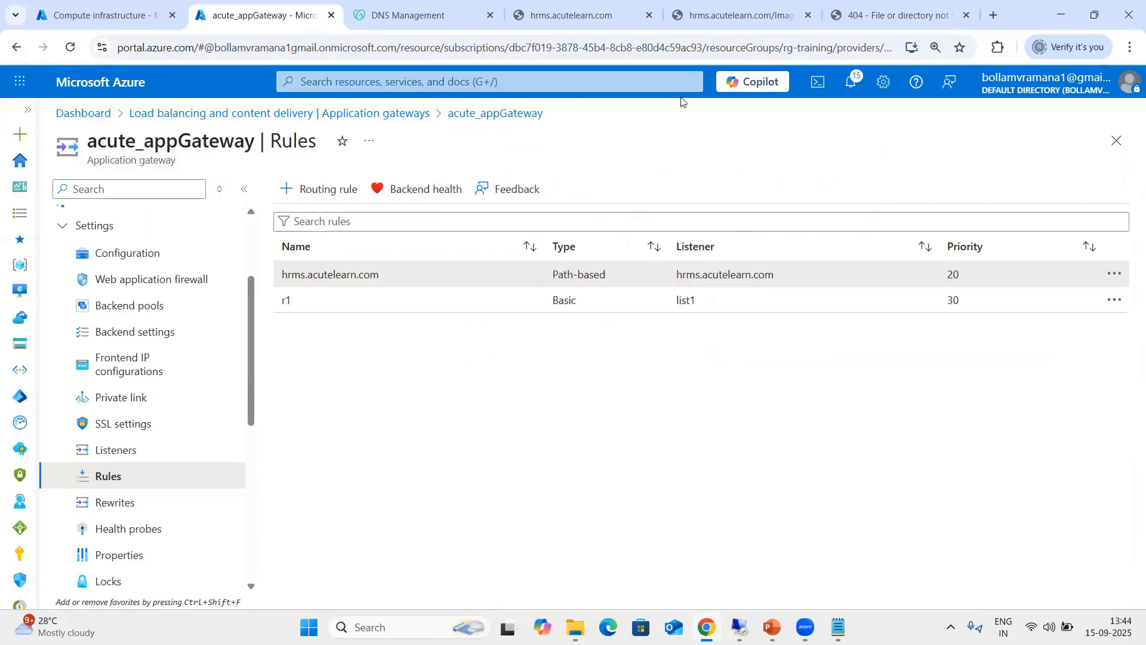
# - Reopen the hrms.acutelearn.com rule's backend targets, set the Video target's path to /Videos/*, and save the change
pyautogui.click(711, 15)
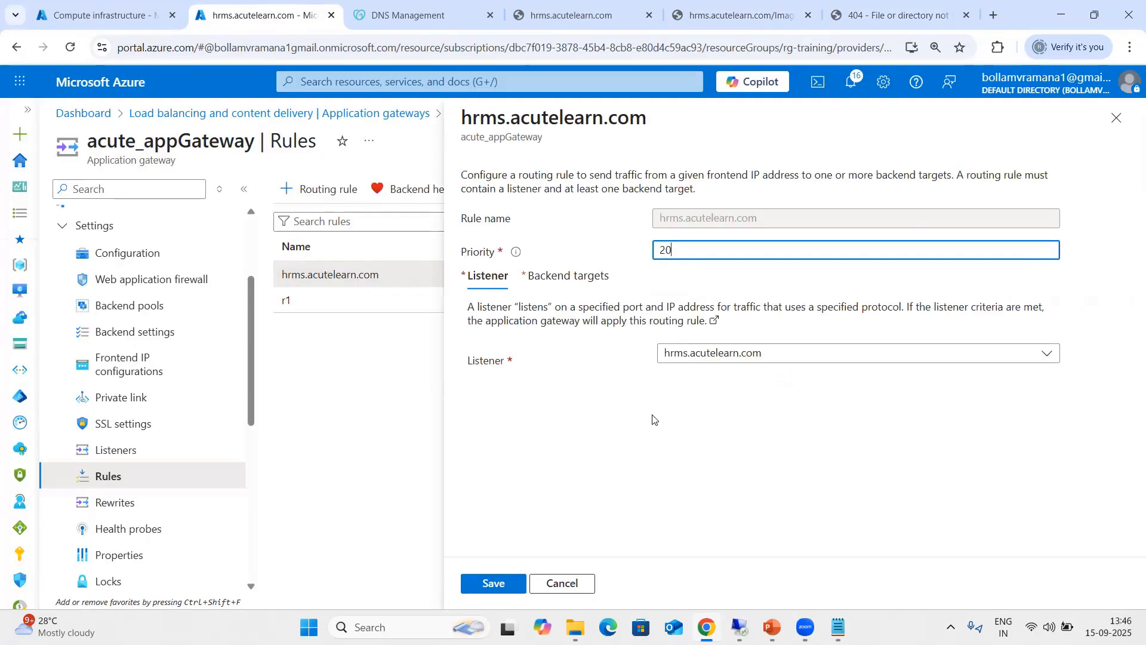
pyautogui.click(568, 275)
pyautogui.scroll(-2, 535, 501)
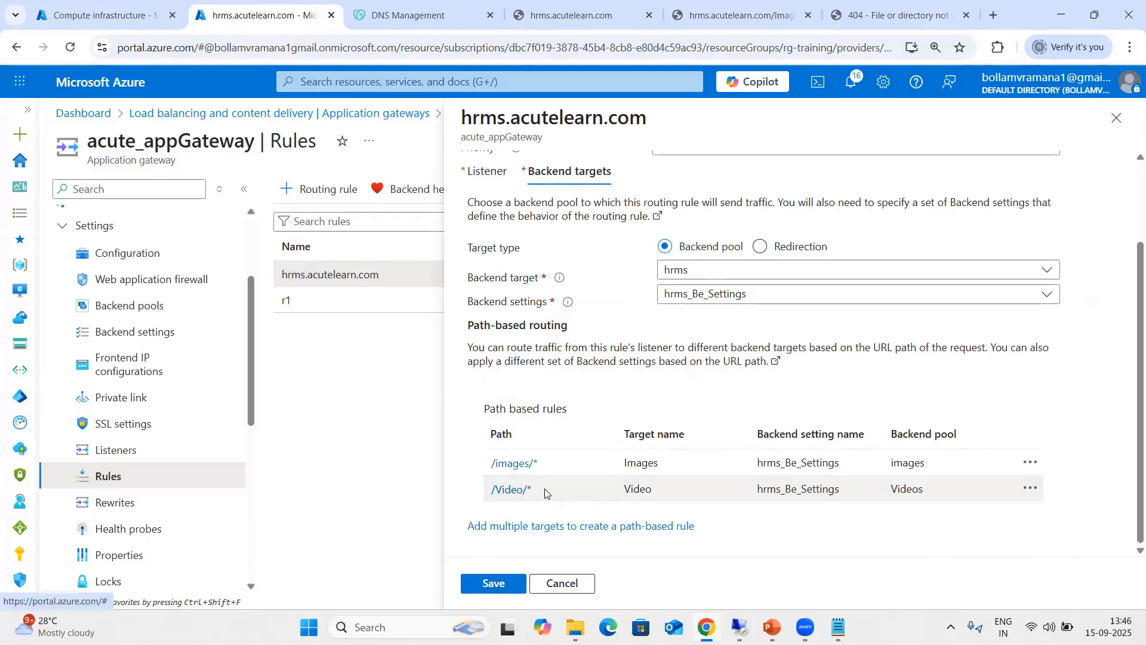
pyautogui.click(524, 496)
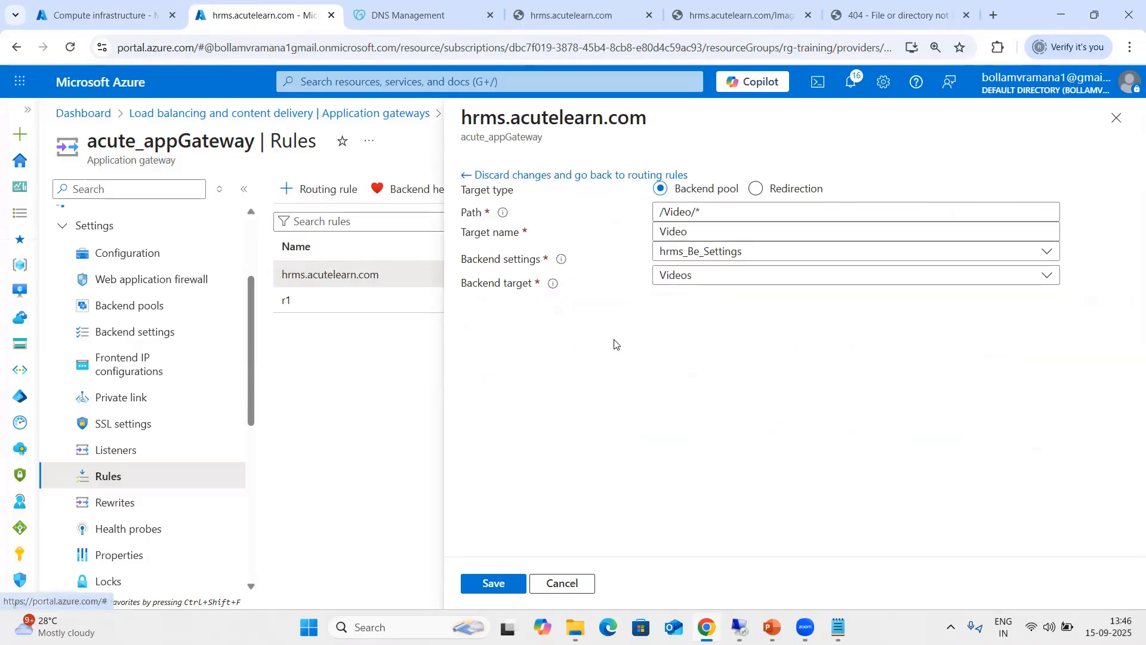
pyautogui.click(692, 213)
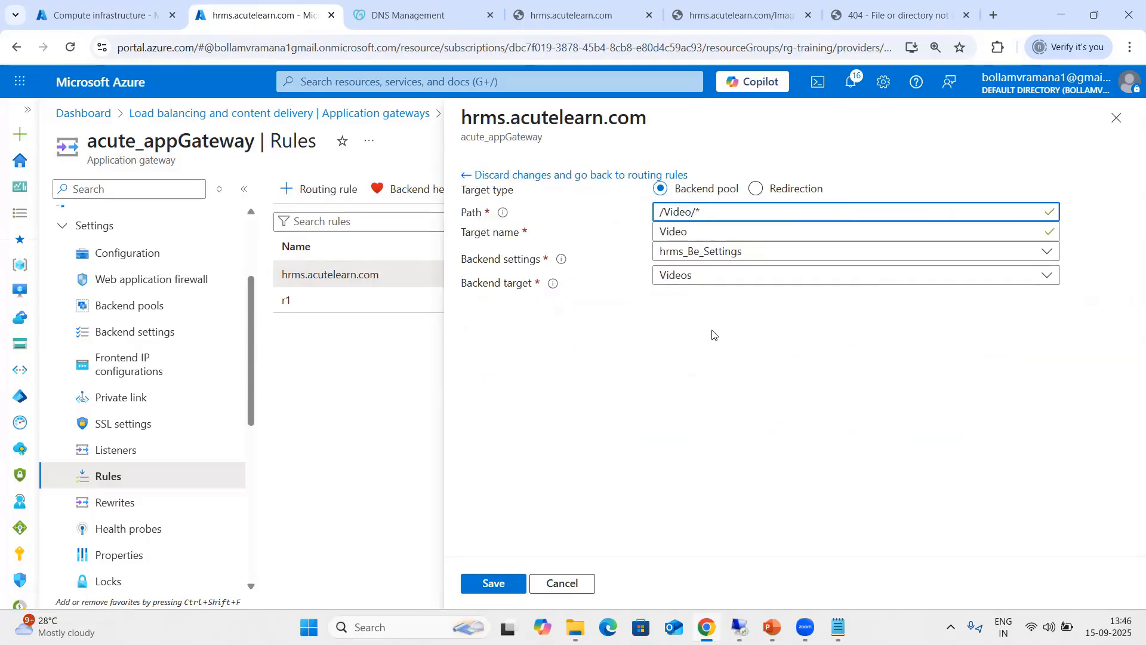
pyautogui.write('s')
pyautogui.click(495, 585)
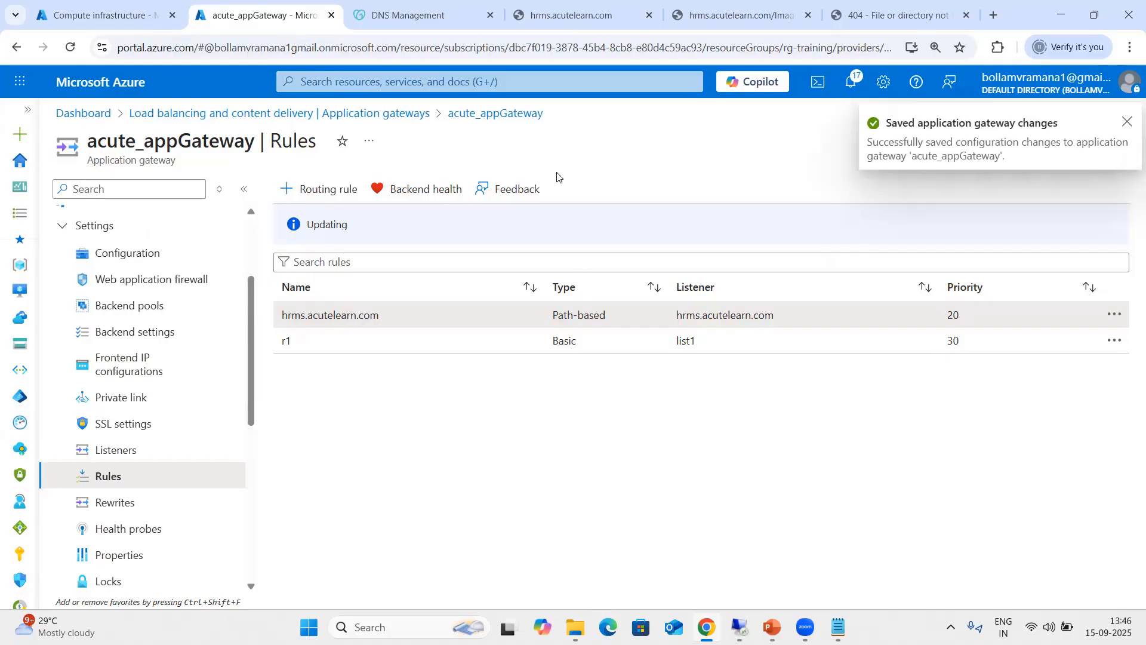
# - Reload the hrms.acutelearn.com/Videos/ page to retest the videos route
pyautogui.click(906, 7)
pyautogui.press('F5')
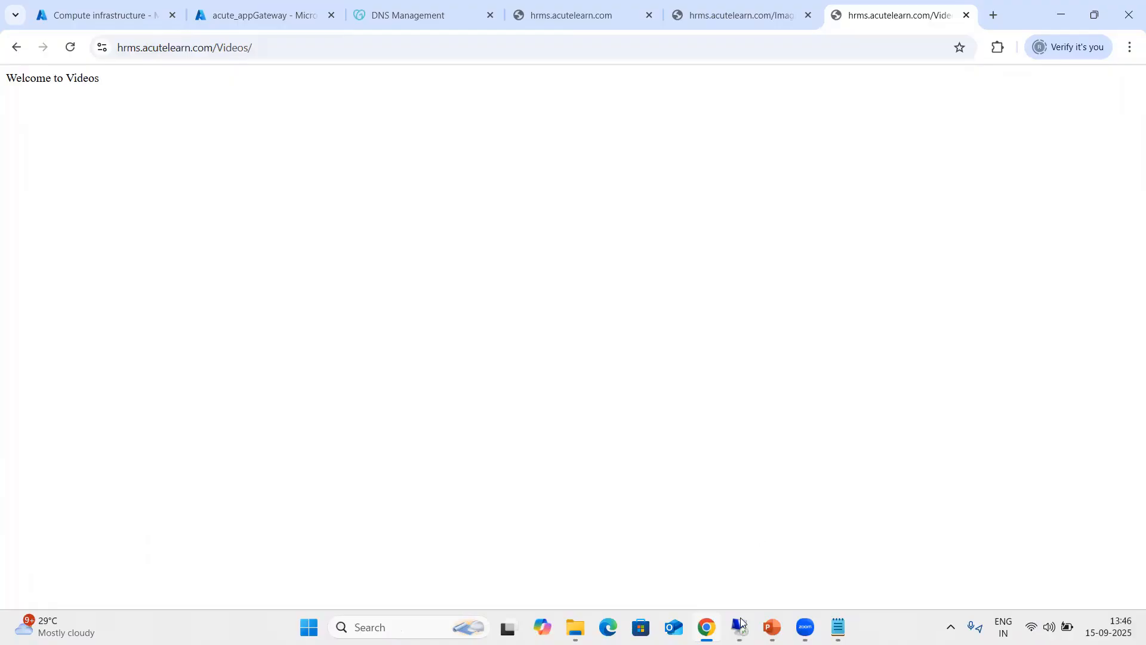
# - Switch to the PowerPoint presentation and review the Configuring Path Based routing diagram slide
pyautogui.click(771, 627)
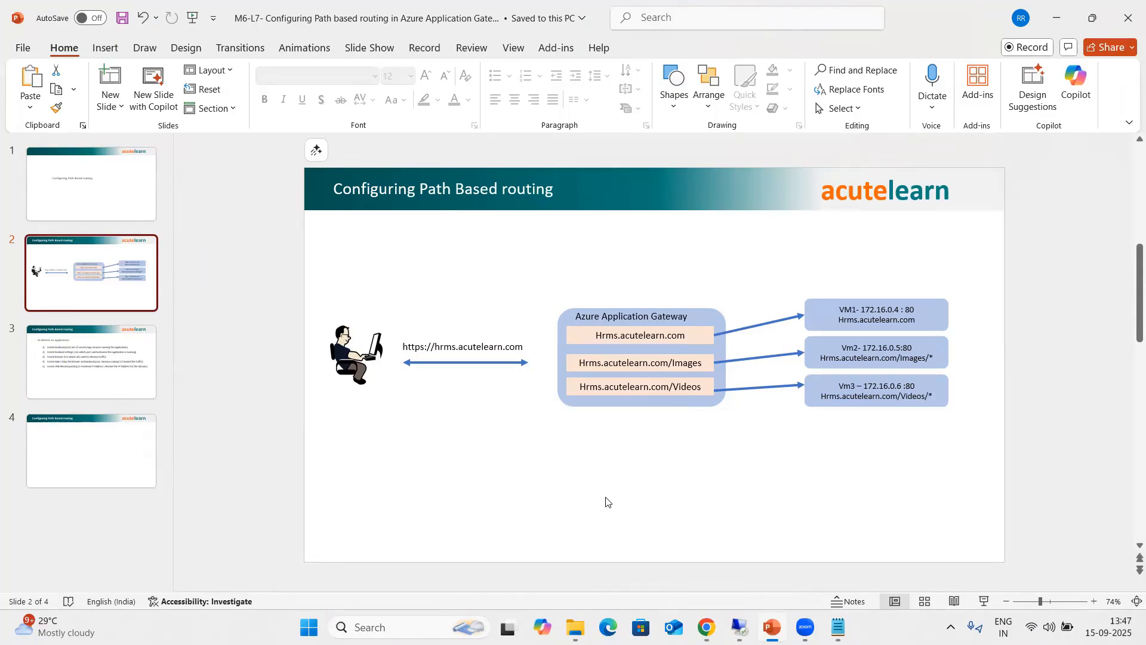
pyautogui.scroll(-1, 606, 500)
pyautogui.scroll(1, 605, 497)
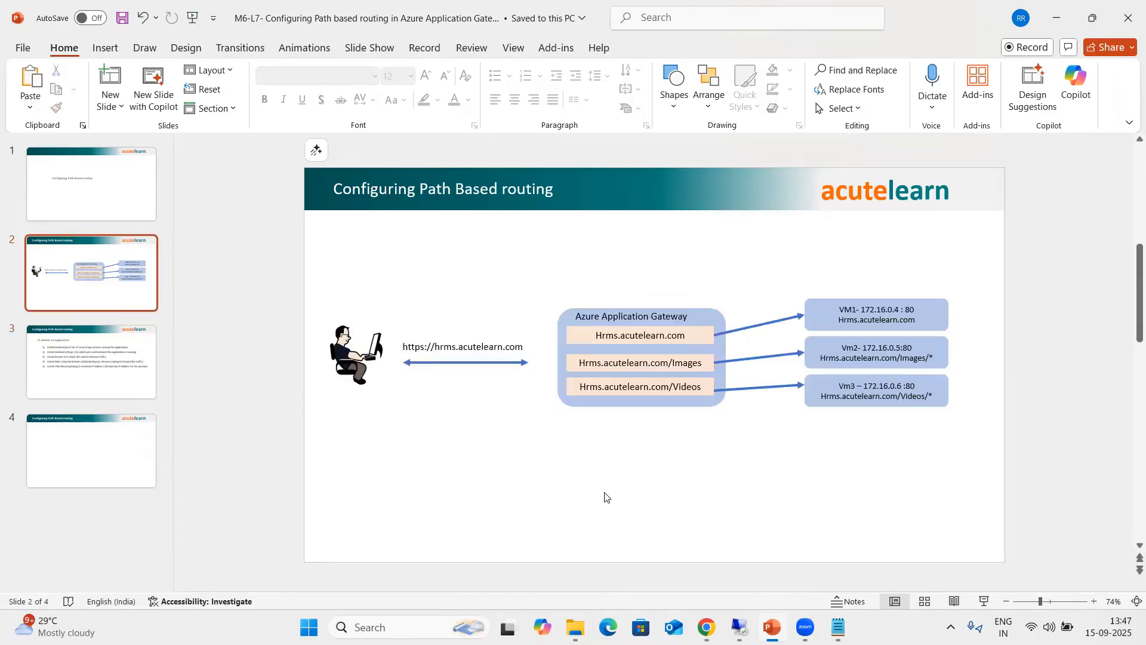